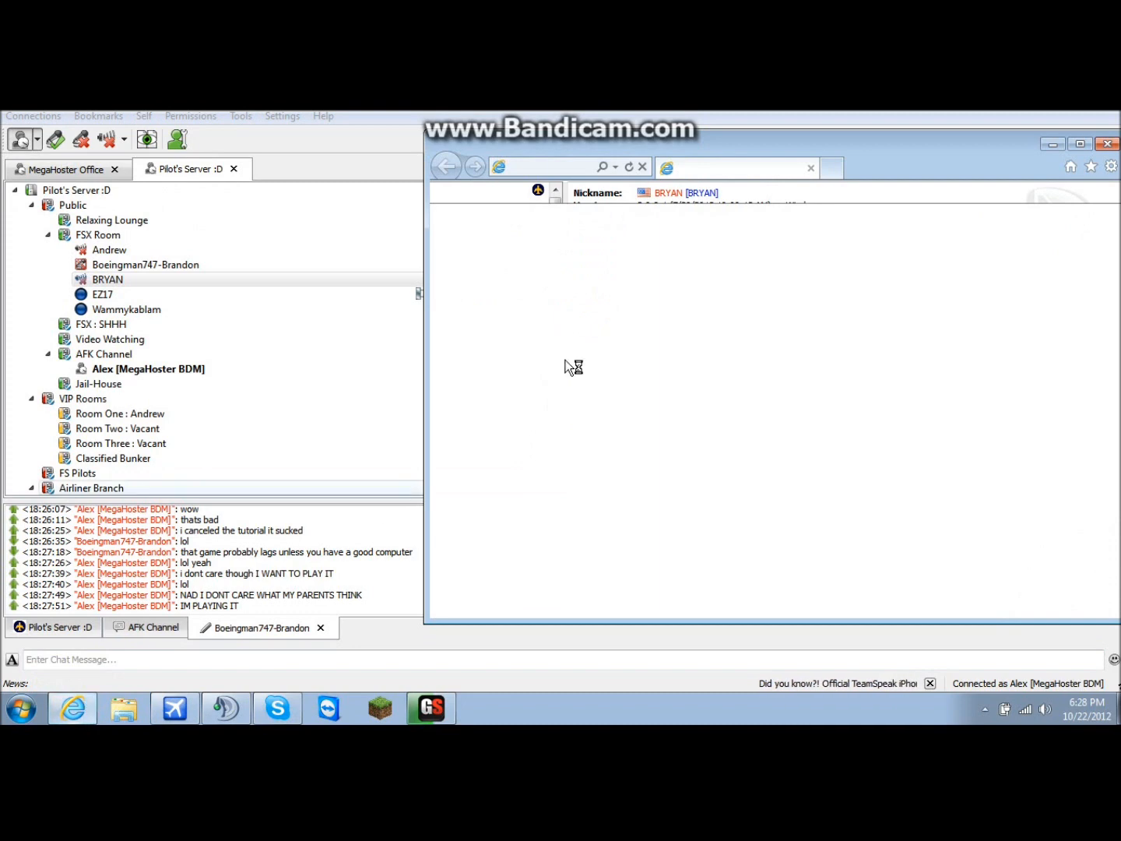
- Maximise the Internet Explorer window so it covers the TeamSpeak client
{"action": "left_click", "coordinate": [1074, 148]}
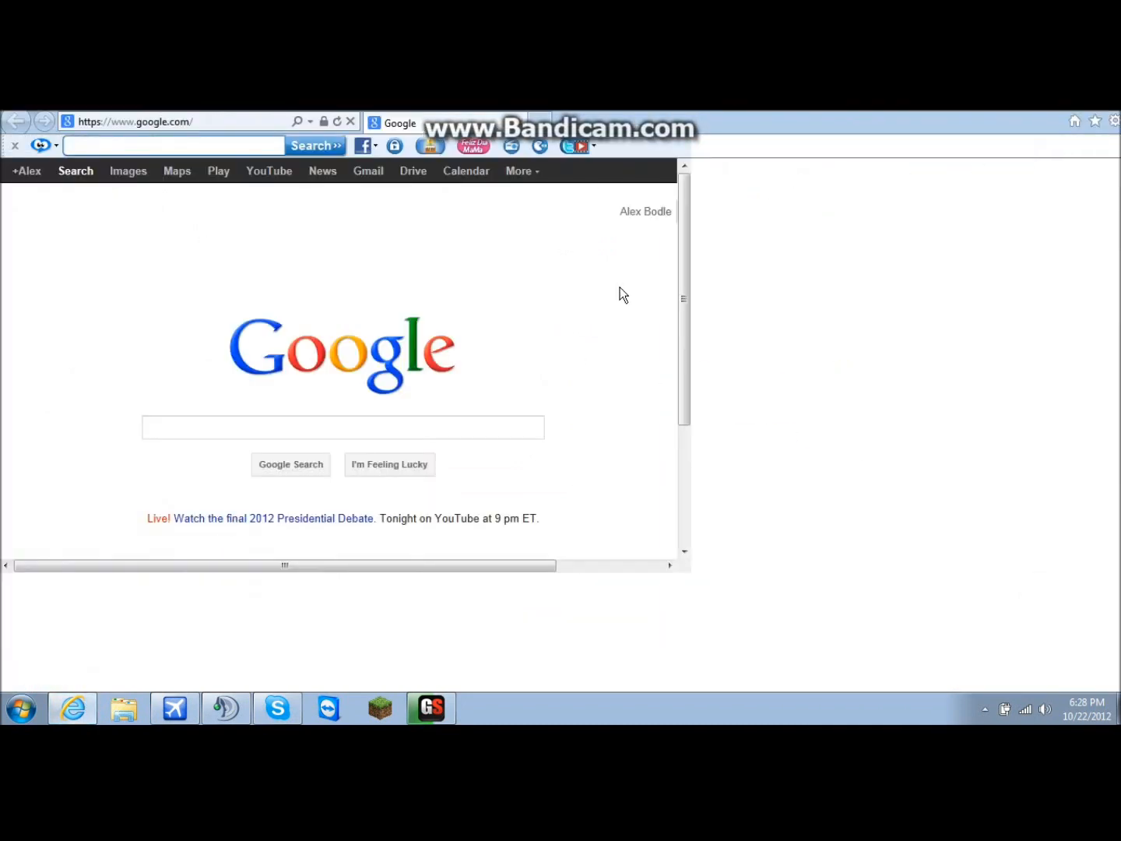
- Disable the Funmoods toolbar add-on in Internet Explorer
{"action": "left_click", "coordinate": [14, 145]}
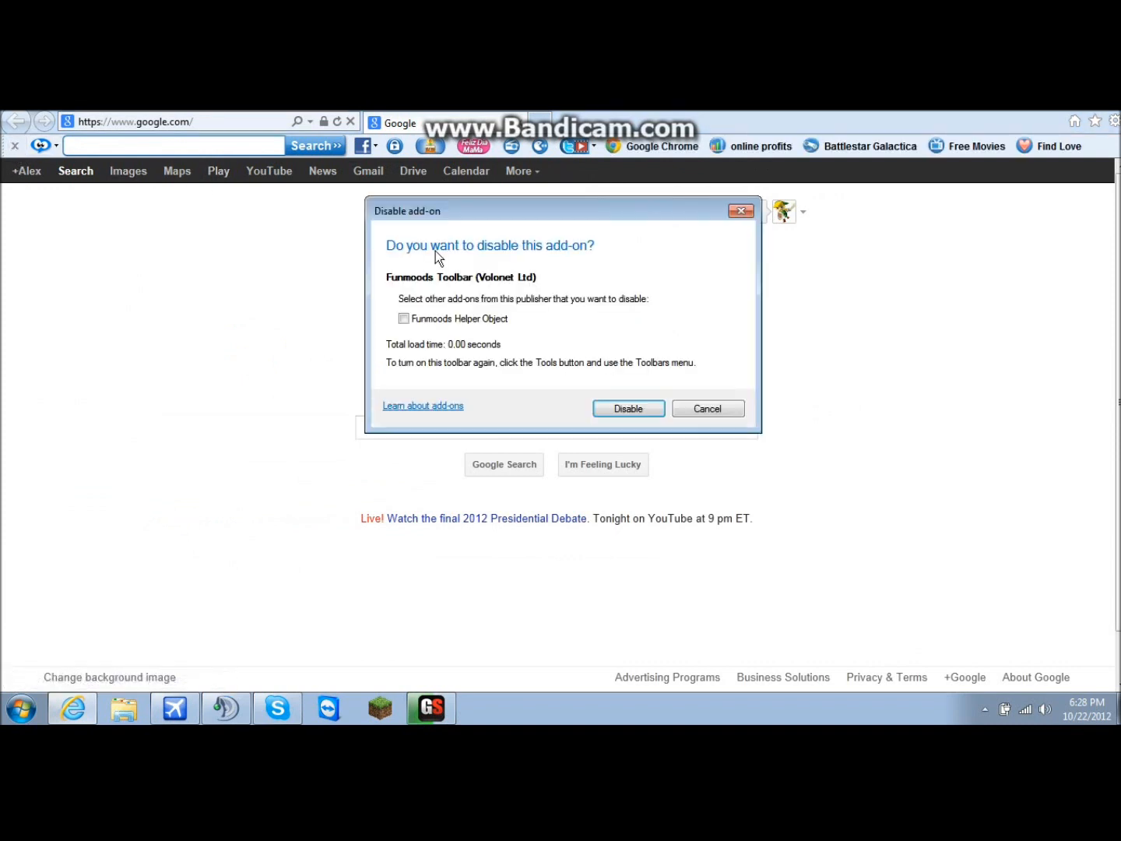
{"action": "left_click", "coordinate": [641, 404]}
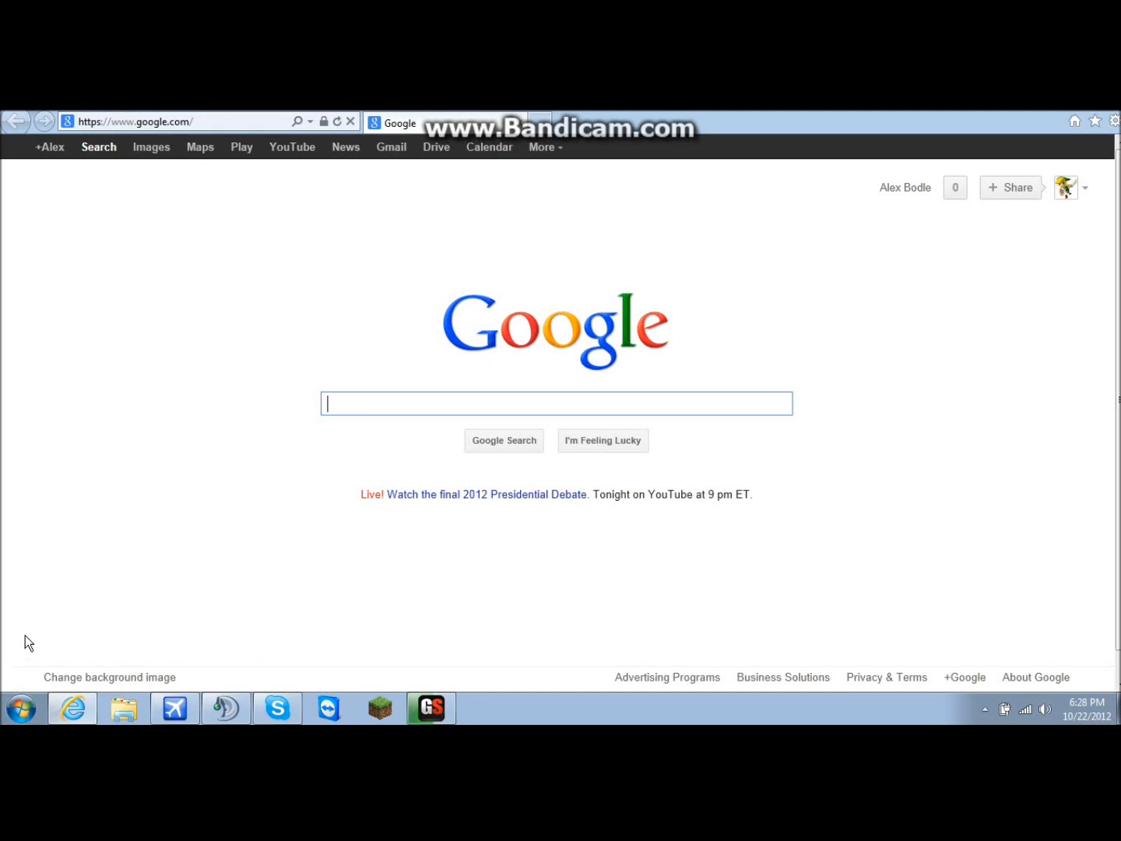
- Launch Command Prompt from the Start menu search and centre its window
{"action": "left_click", "coordinate": [19, 707]}
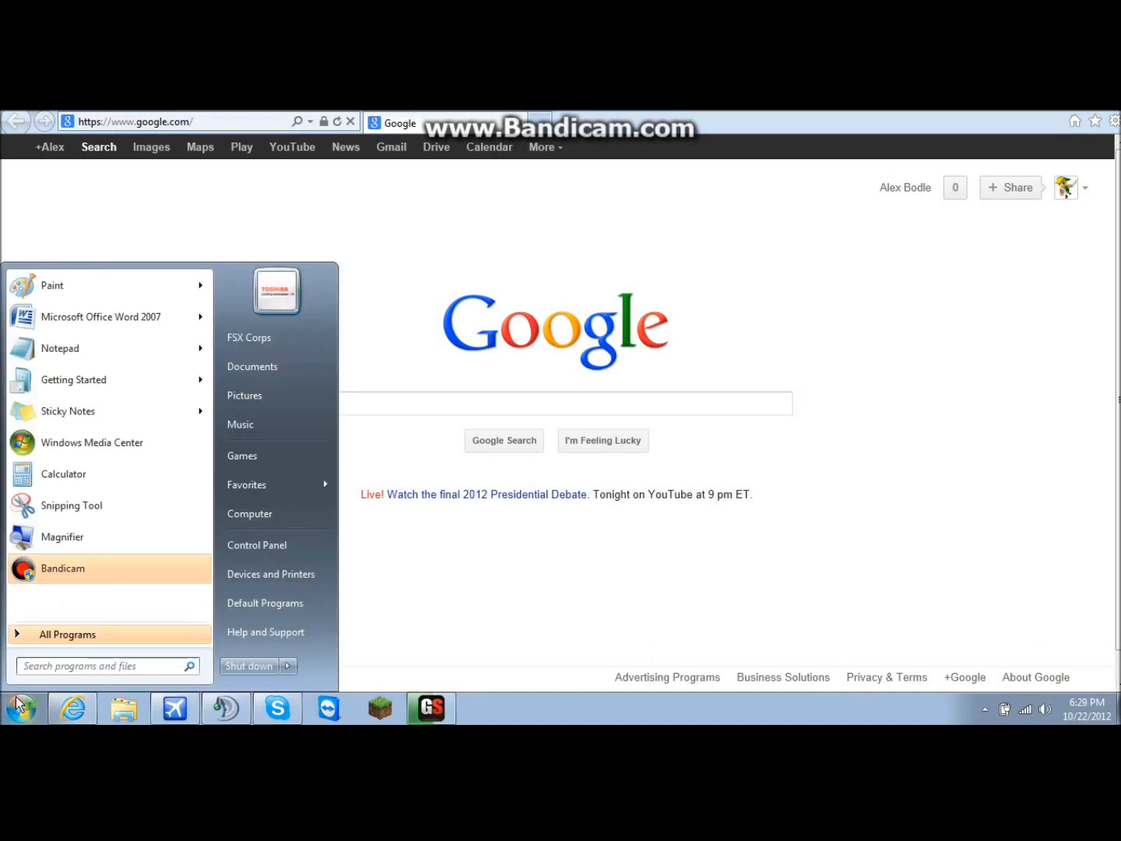
{"action": "type", "text": "command"}
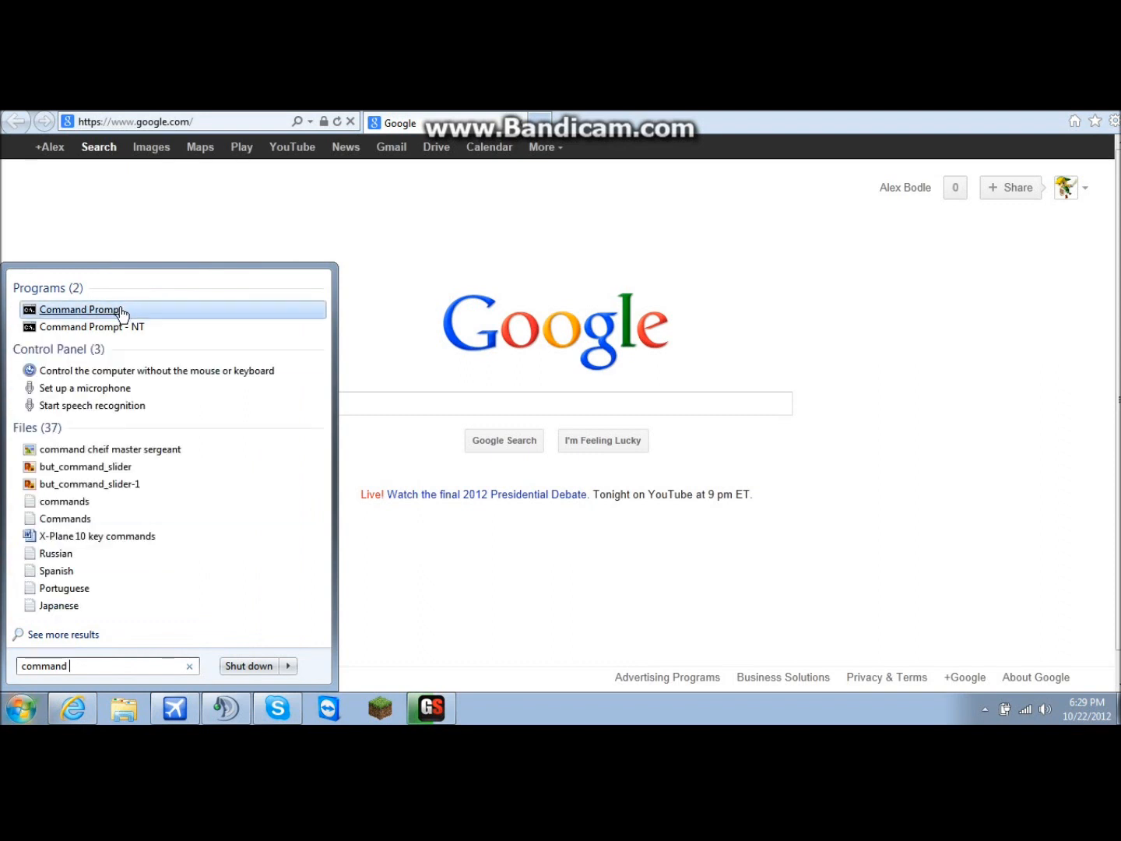
{"action": "left_click", "coordinate": [82, 310]}
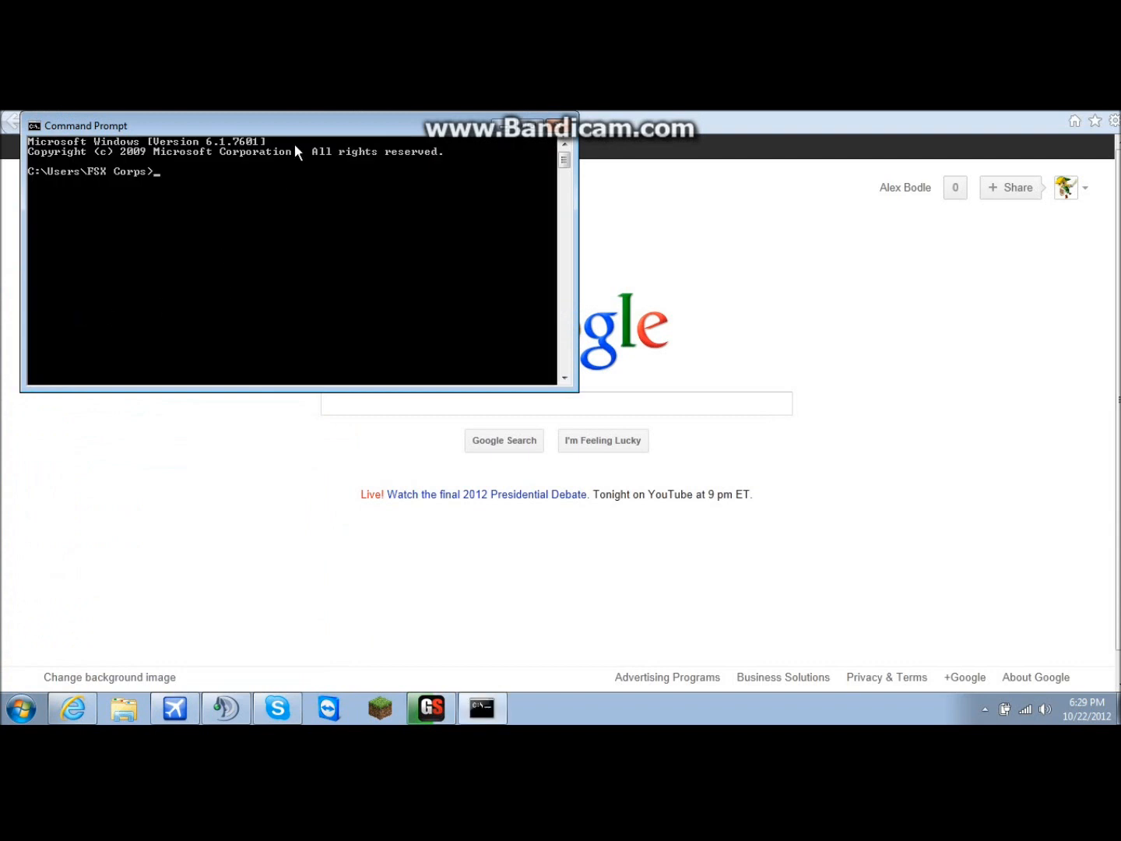
{"action": "left_click_drag", "start_coordinate": [293, 131], "coordinate": [500, 245]}
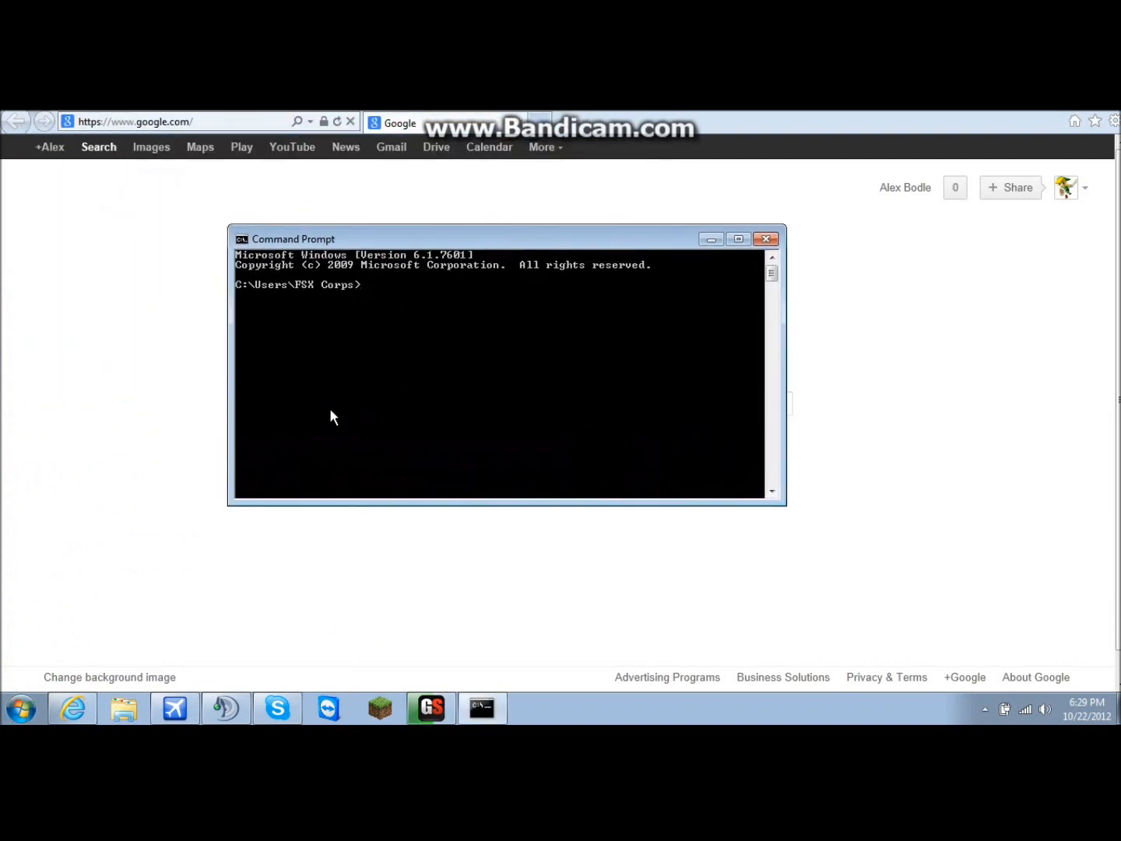
- Run ipconfig /all to show IPv4 192.168.1.106 and gateway 192.168.1.1, then return to the browser
{"action": "type", "text": "ipconfig /all"}
{"action": "key", "text": "Return"}
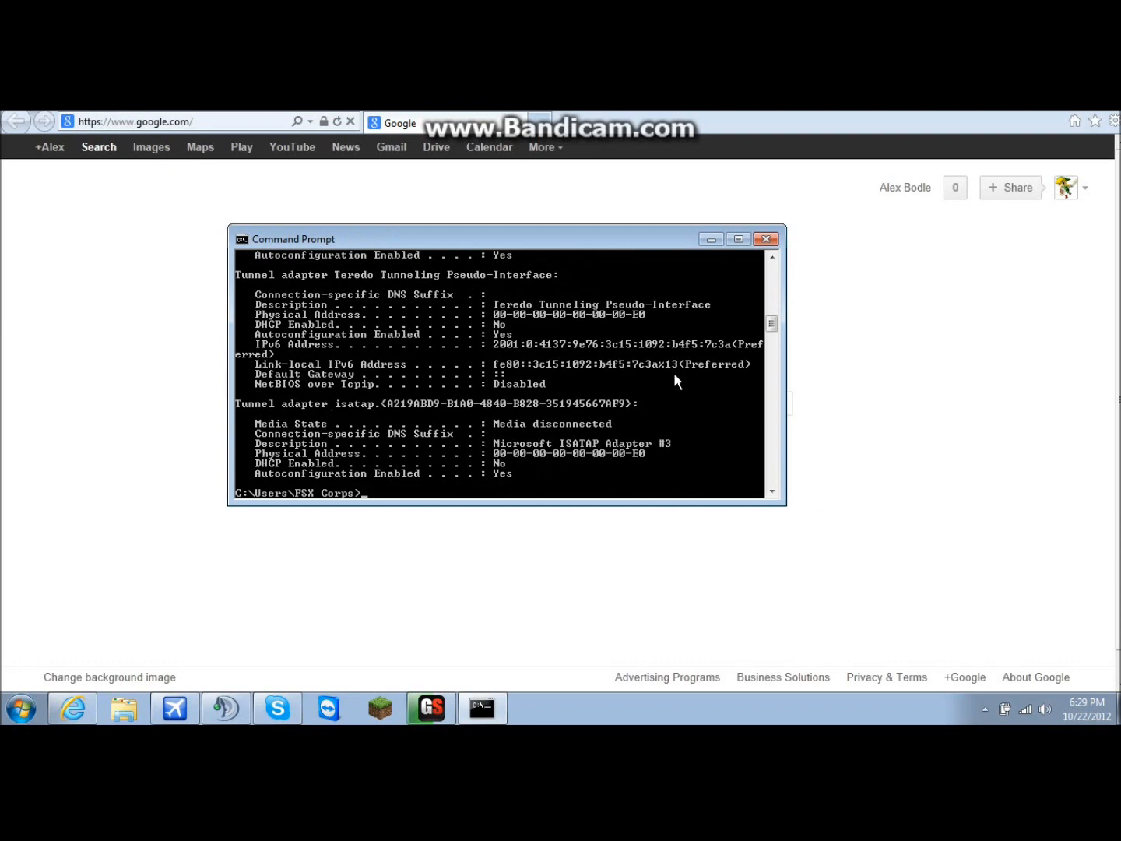
{"action": "left_click_drag", "start_coordinate": [768, 324], "coordinate": [770, 300]}
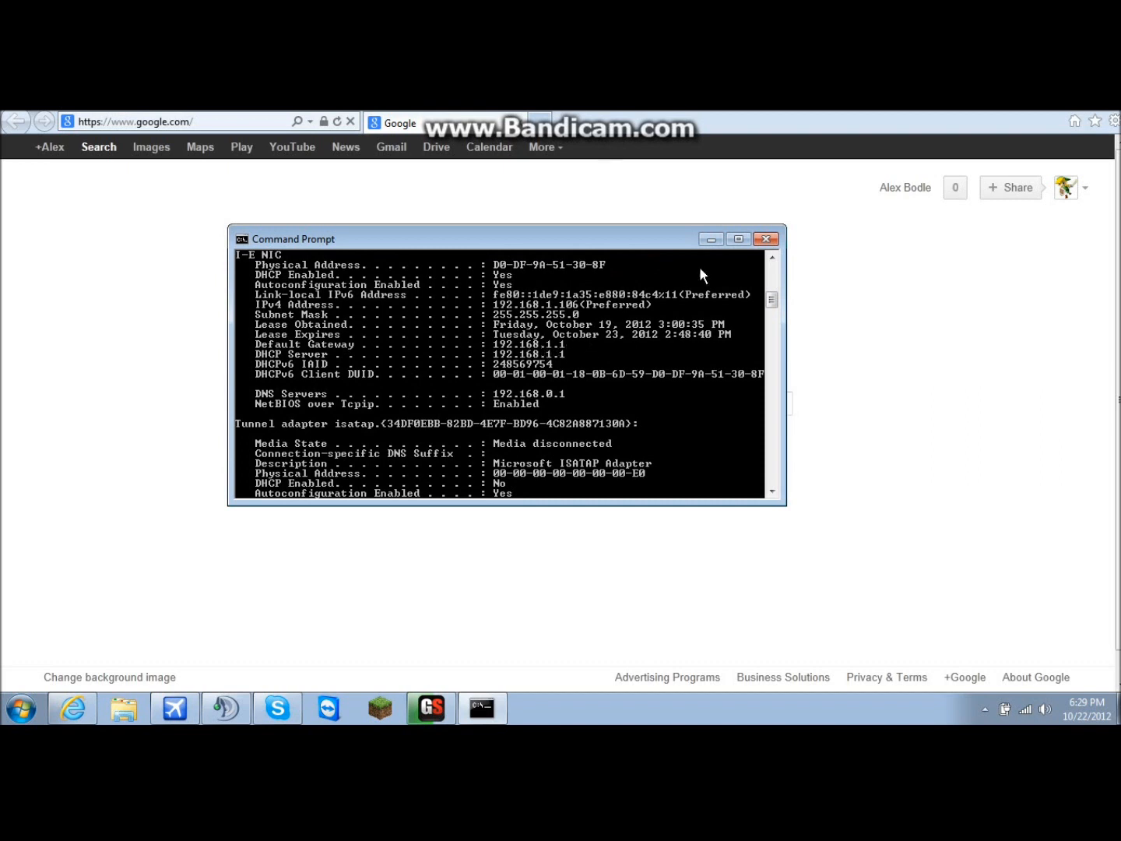
{"action": "left_click", "coordinate": [528, 162]}
{"action": "left_click", "coordinate": [156, 122]}
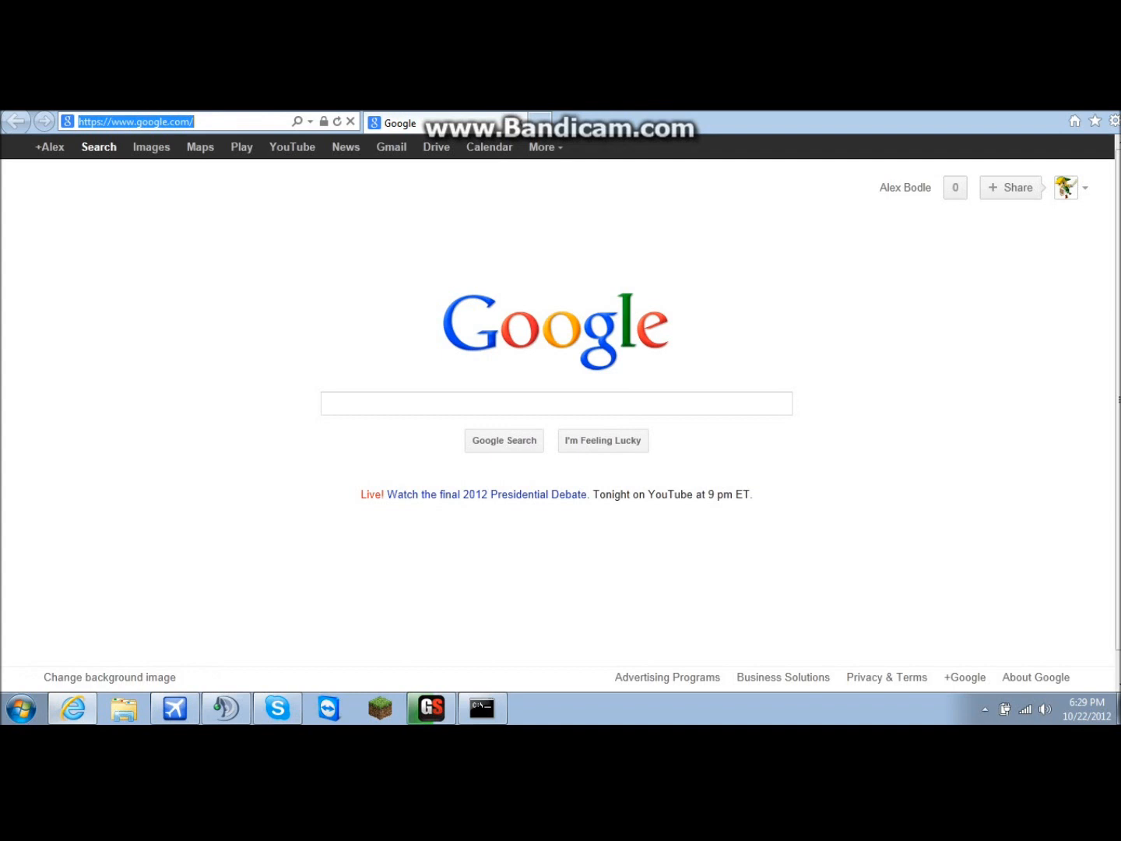
- Browse to 192.168.1.1 and log in with the router password to reach the WRT54GS Basic Setup page
{"action": "type", "text": "192.168"}
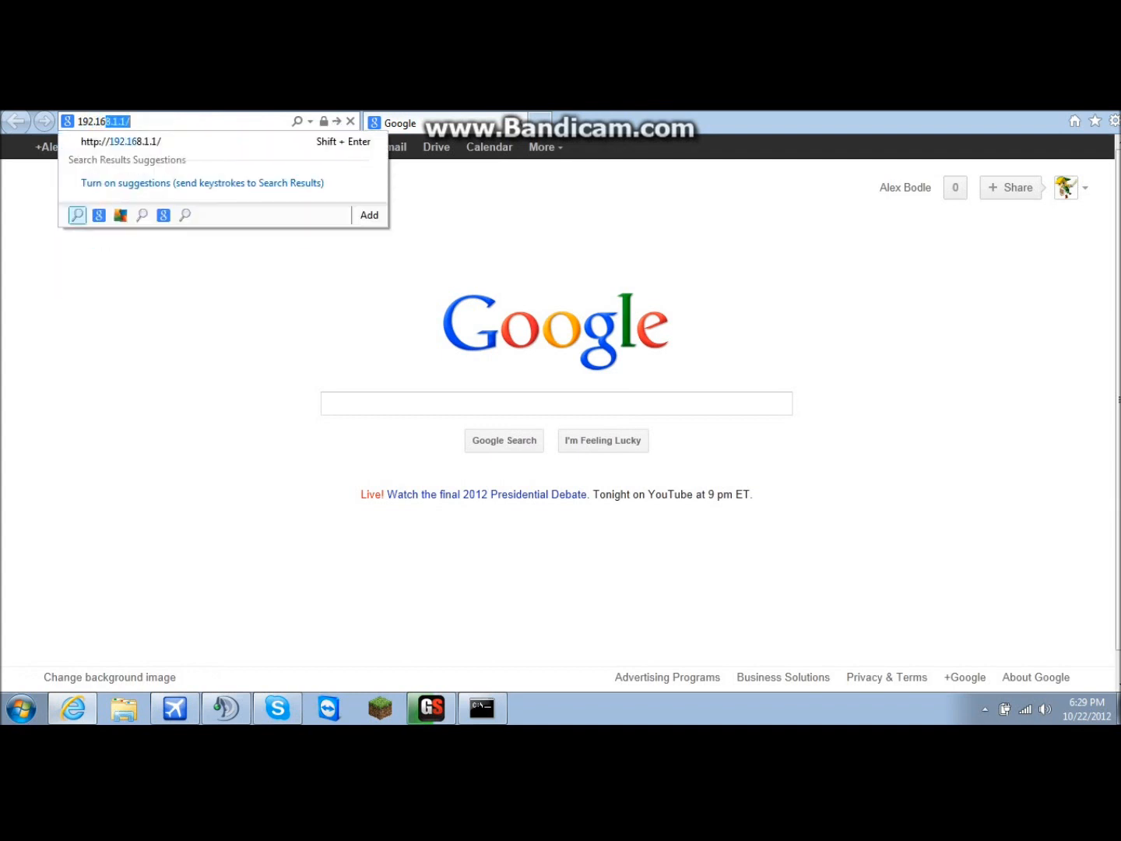
{"action": "type", "text": ".1.1"}
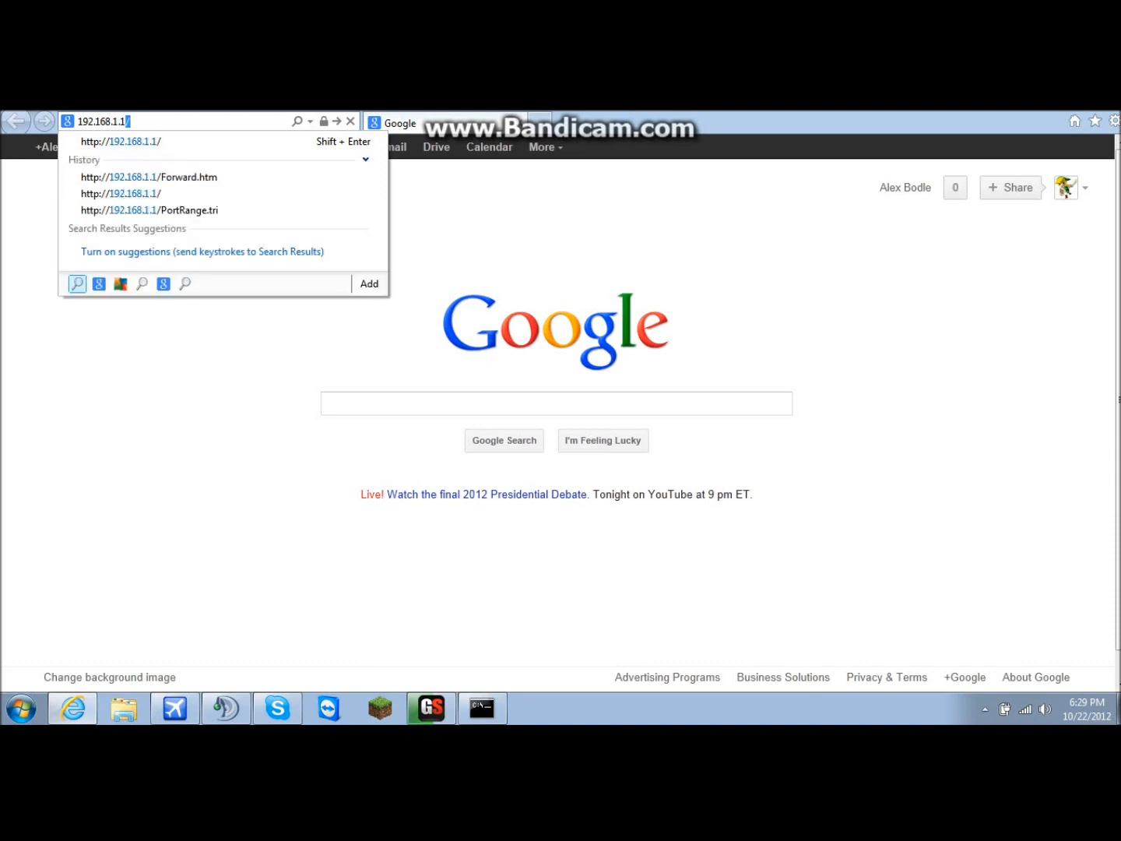
{"action": "key", "text": "Return"}
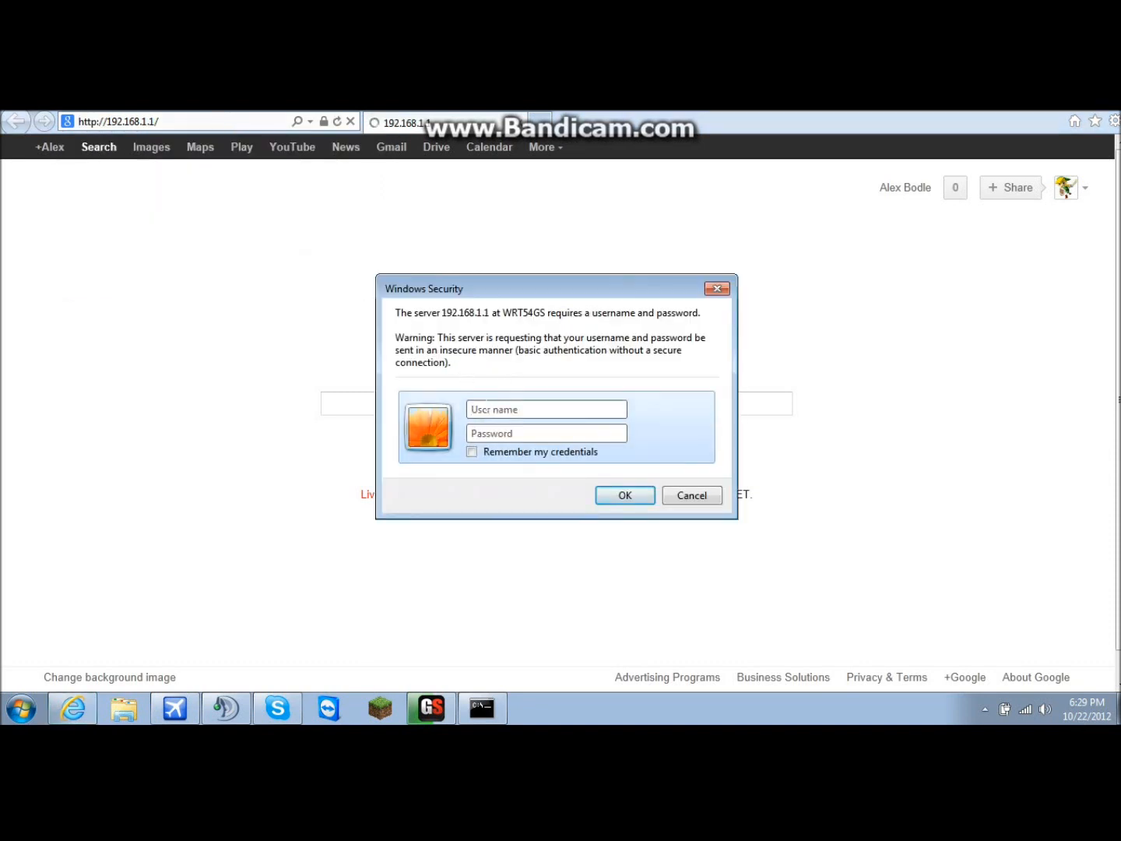
{"action": "left_click", "coordinate": [499, 433]}
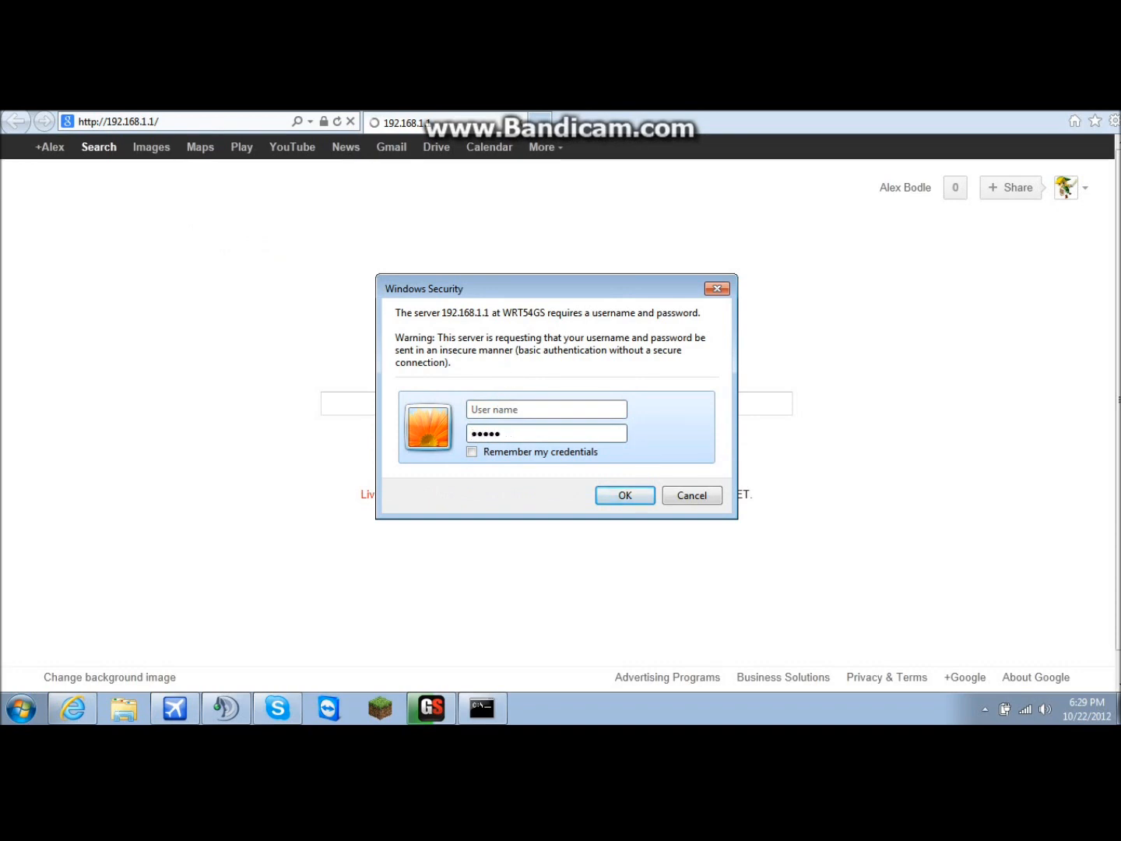
{"action": "key", "text": "Return"}
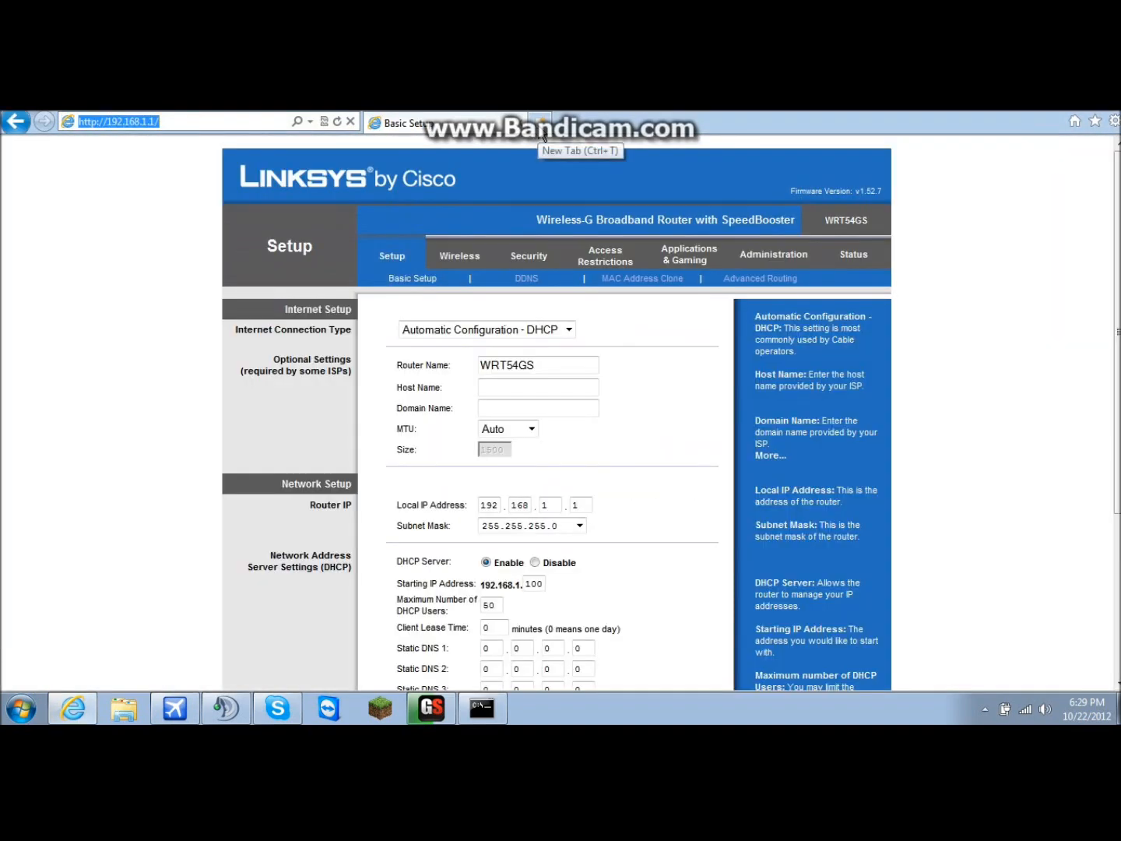
{"action": "left_click", "coordinate": [543, 131]}
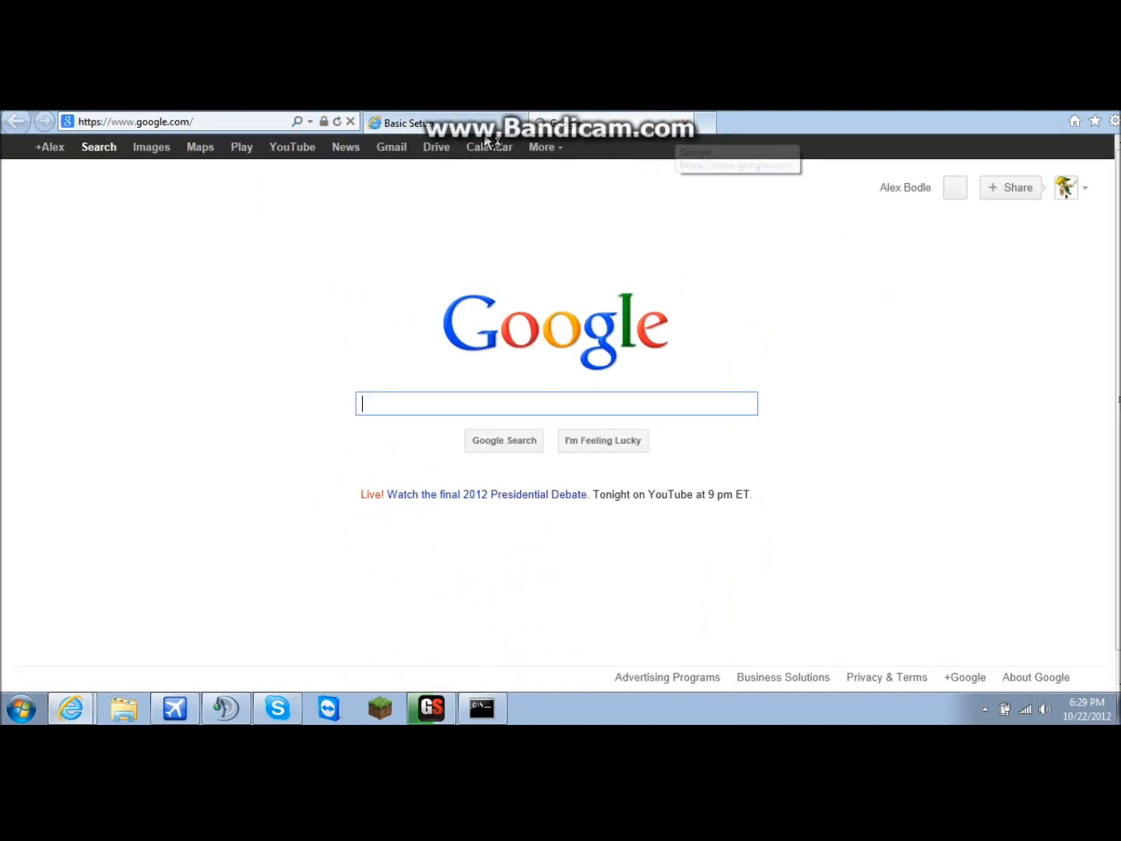
{"action": "left_click", "coordinate": [694, 133]}
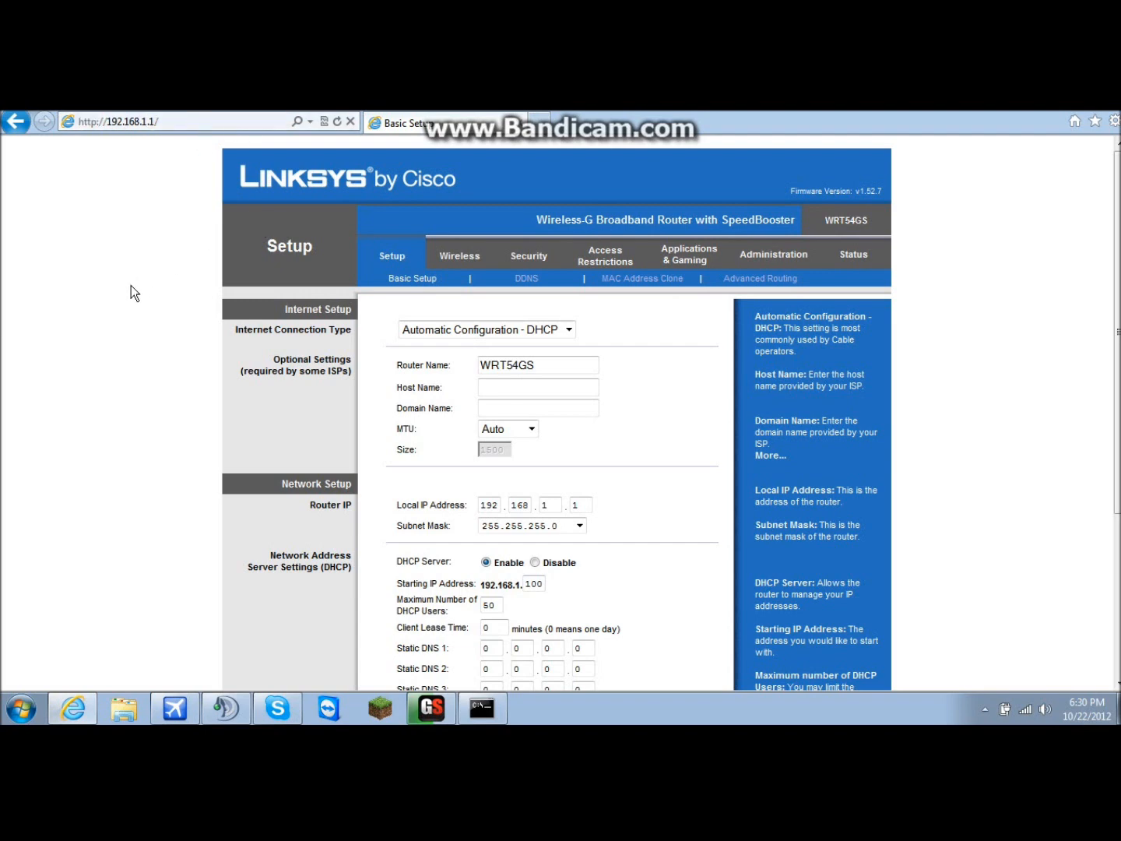
- Show the Port Range Forward rules for 9987, 10011 and 30033 to 192.168.1.106, with Command Prompt restored
{"action": "left_click", "coordinate": [684, 259]}
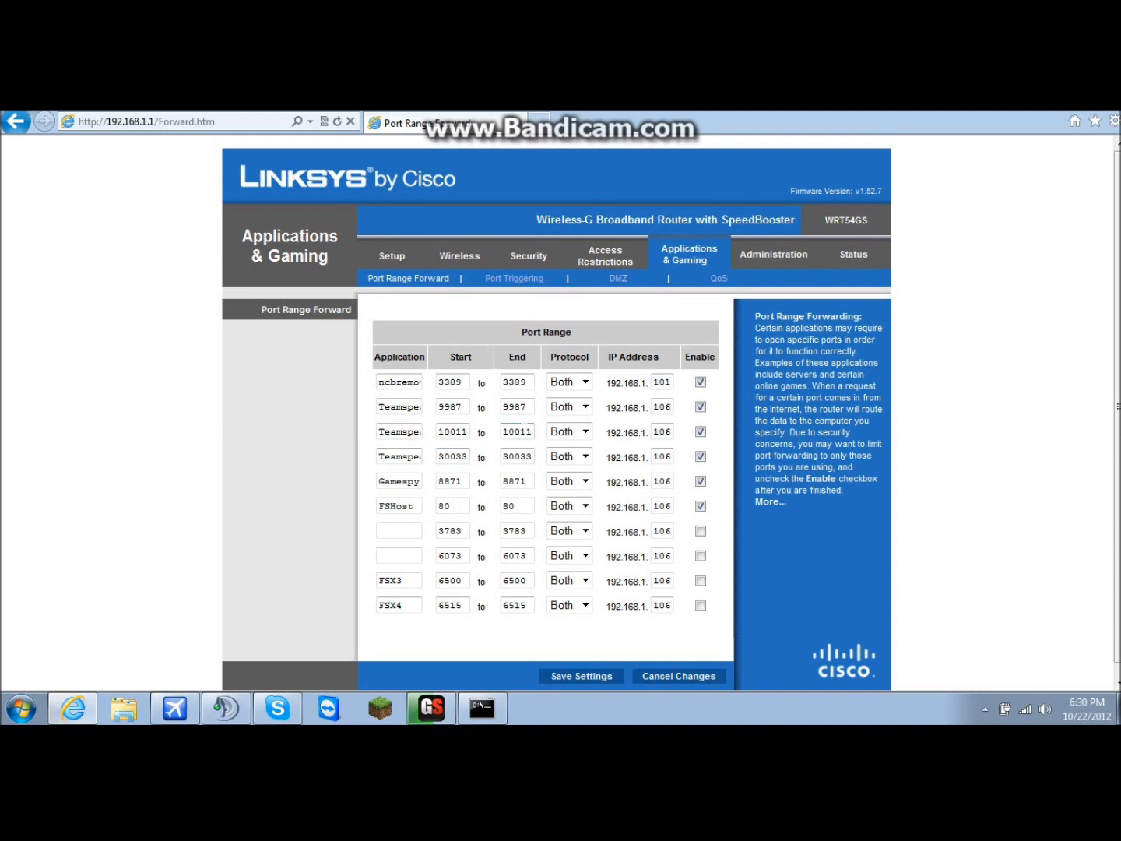
{"action": "left_click", "coordinate": [585, 431]}
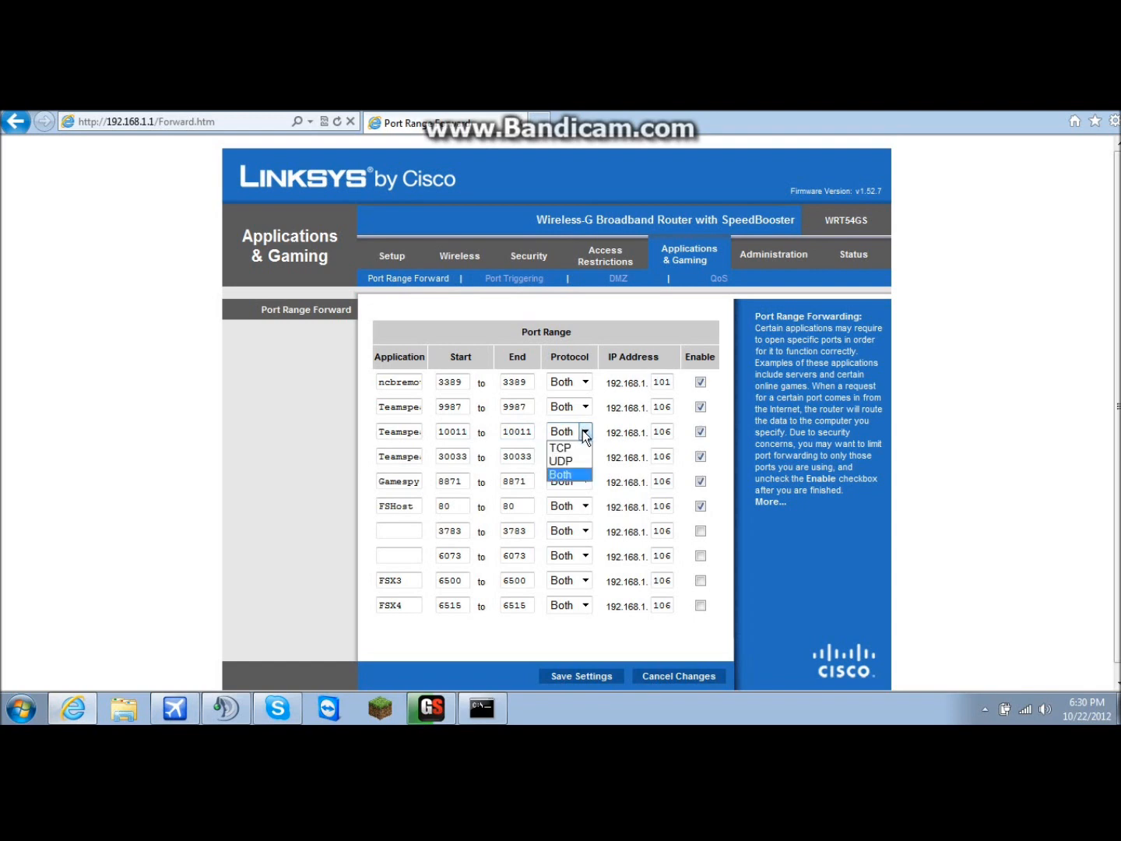
{"action": "left_click", "coordinate": [585, 432]}
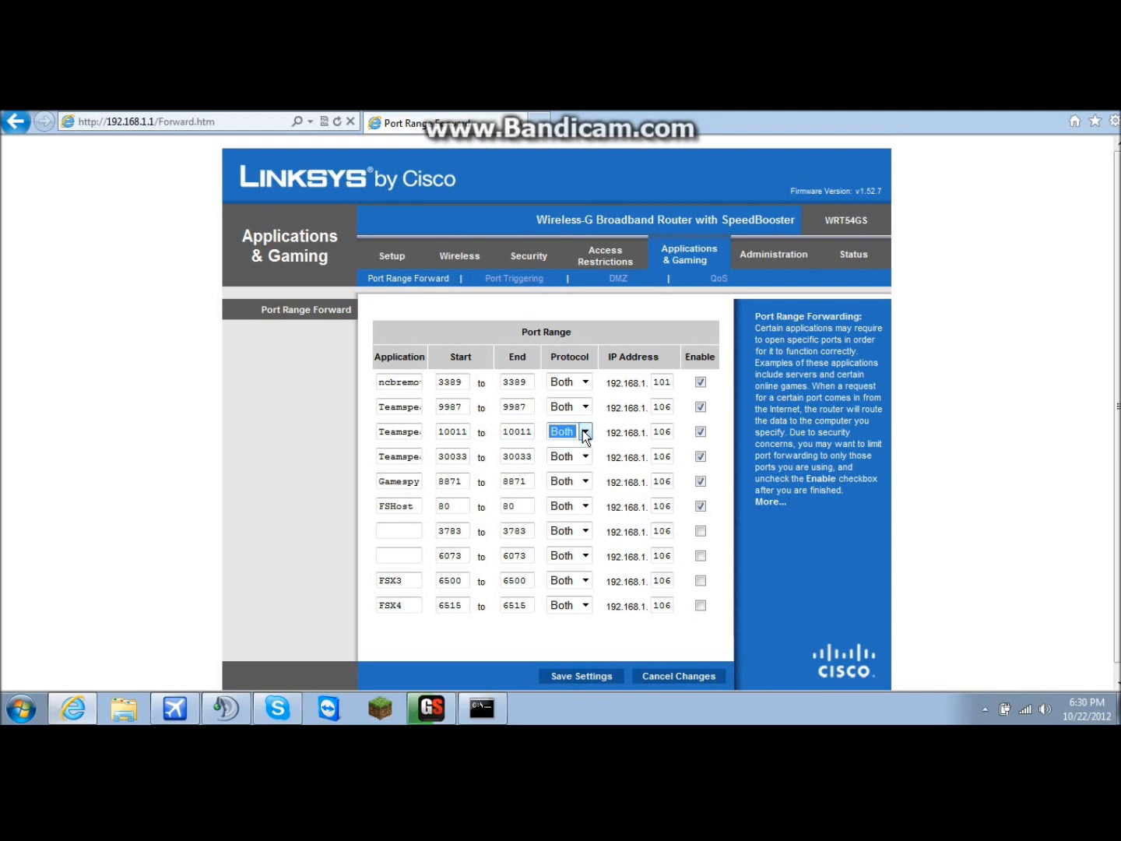
{"action": "double_click", "coordinate": [626, 433]}
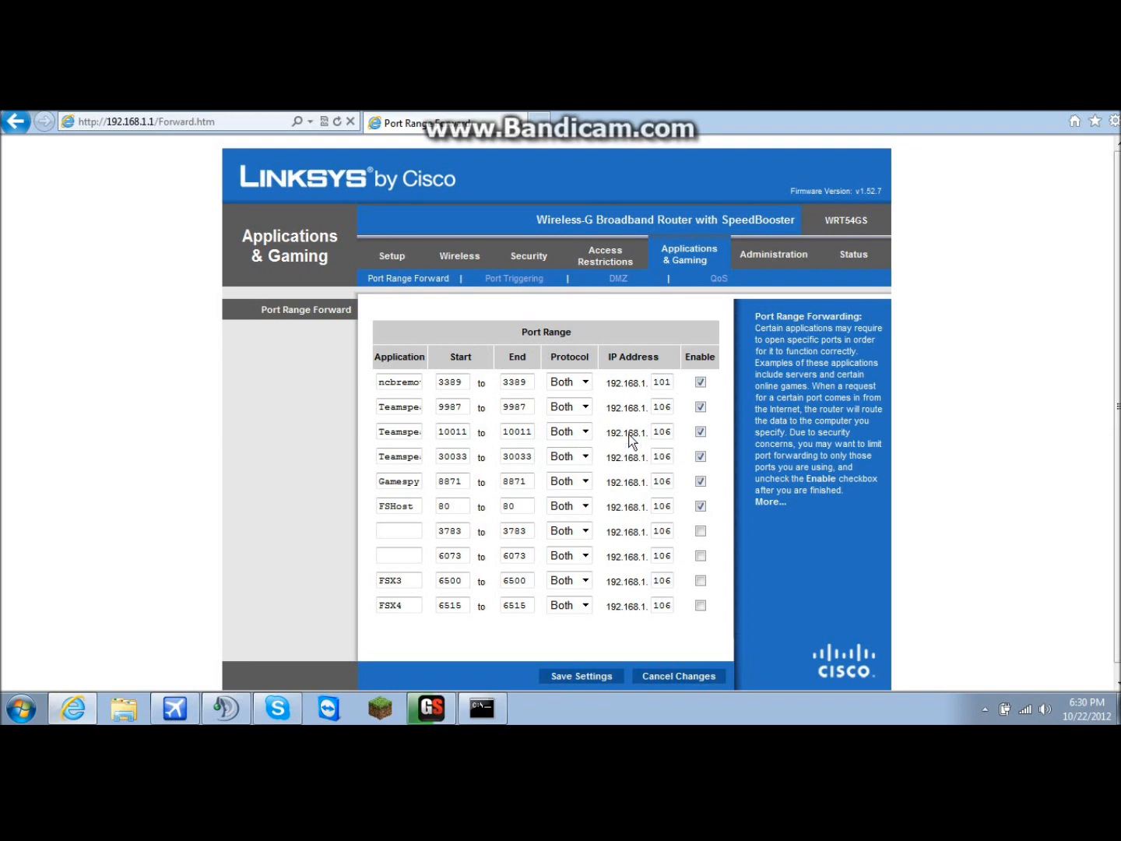
{"action": "left_click", "coordinate": [481, 708]}
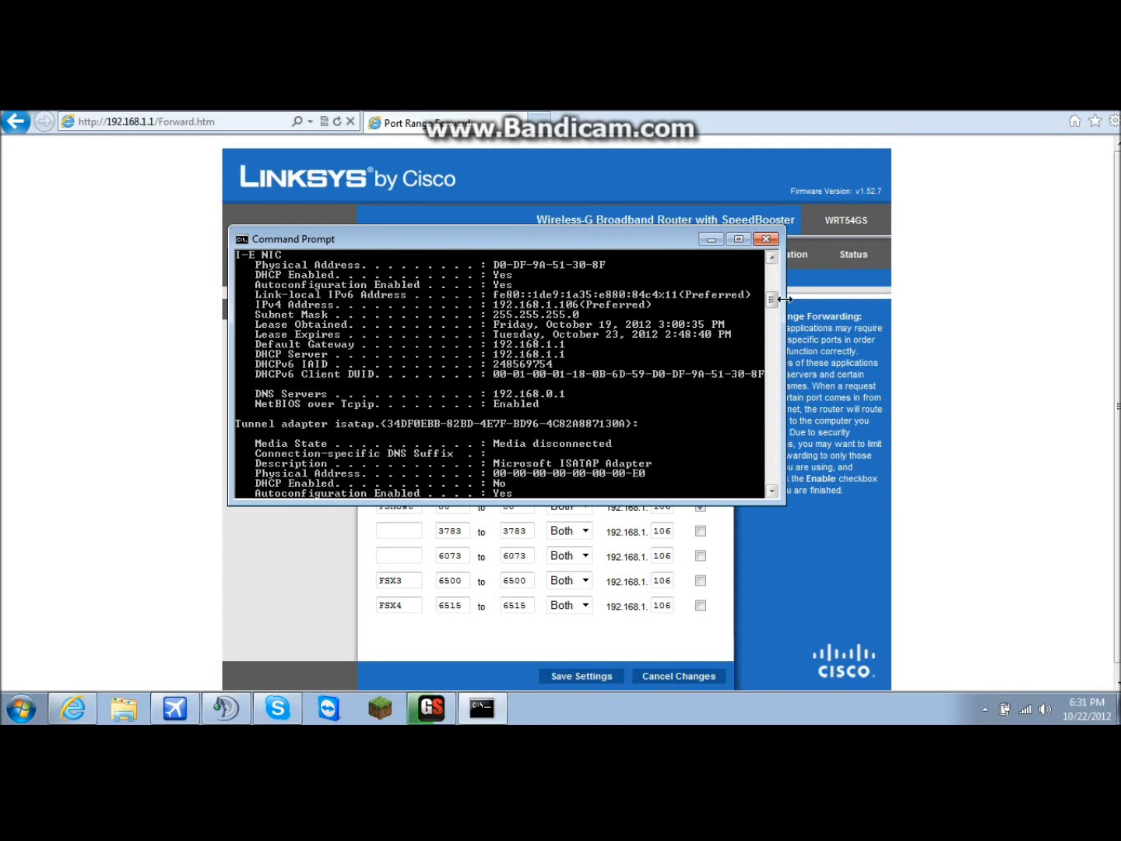
- Scroll the console to the wireless adapter's IPv4 192.168.1.106, then minimise Command Prompt
{"action": "mouse_move", "coordinate": [773, 298]}
{"action": "left_mouse_down"}
{"action": "mouse_move", "coordinate": [774, 286]}
{"action": "mouse_move", "coordinate": [775, 298]}
{"action": "left_mouse_up"}
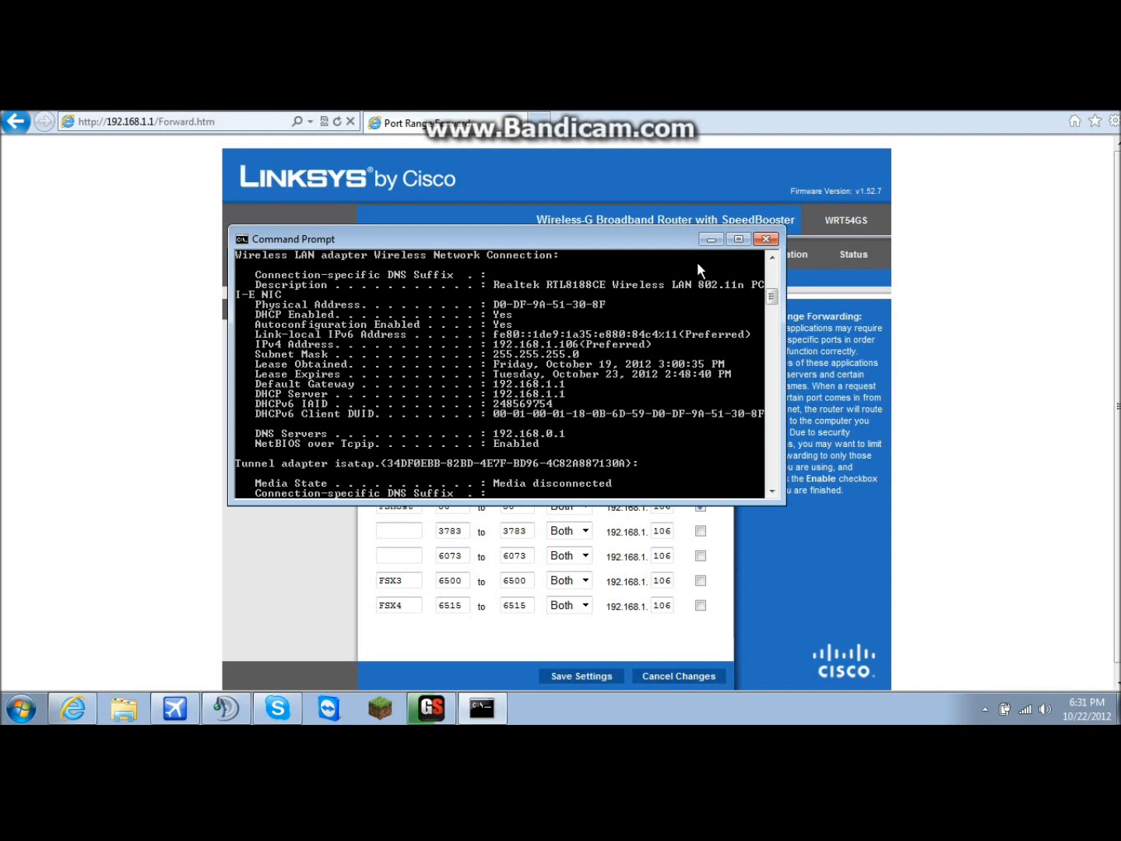
{"action": "left_click", "coordinate": [711, 239]}
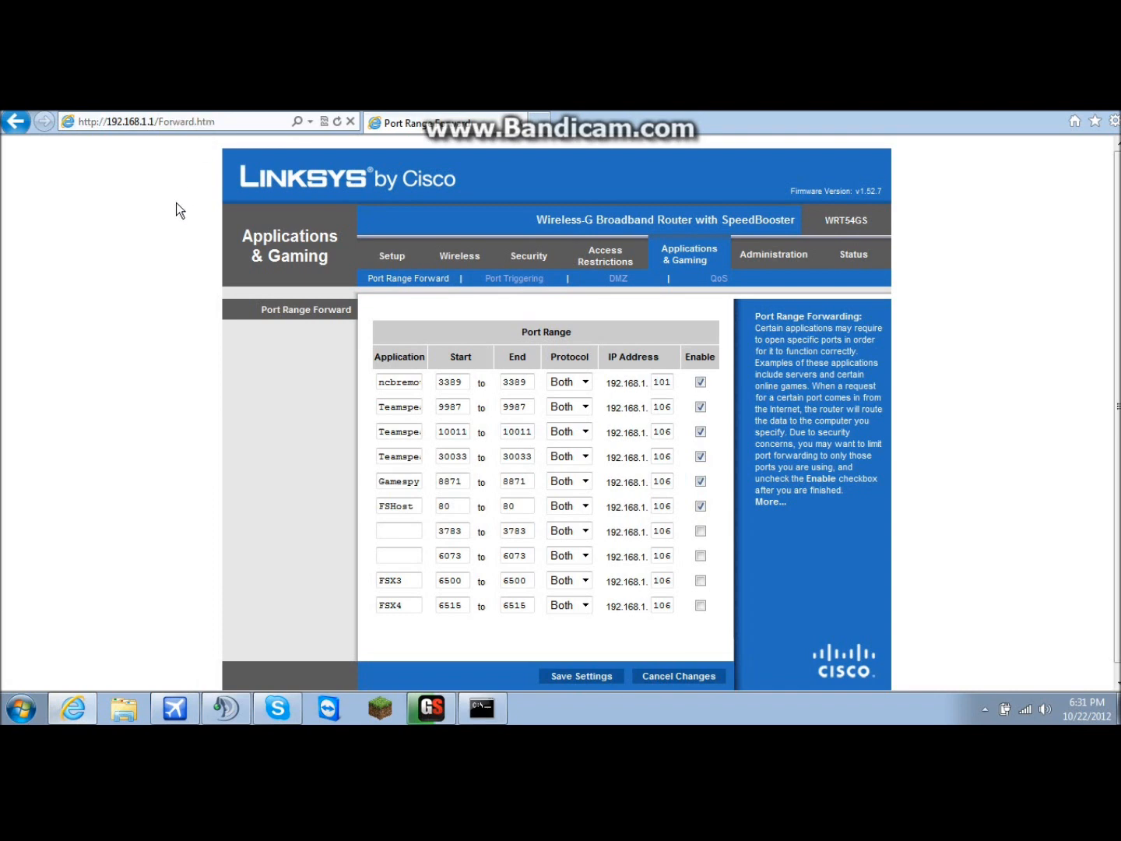
- Load teamspeak.com and go to its TeamSpeak 3 Downloads page
{"action": "left_click", "coordinate": [185, 124]}
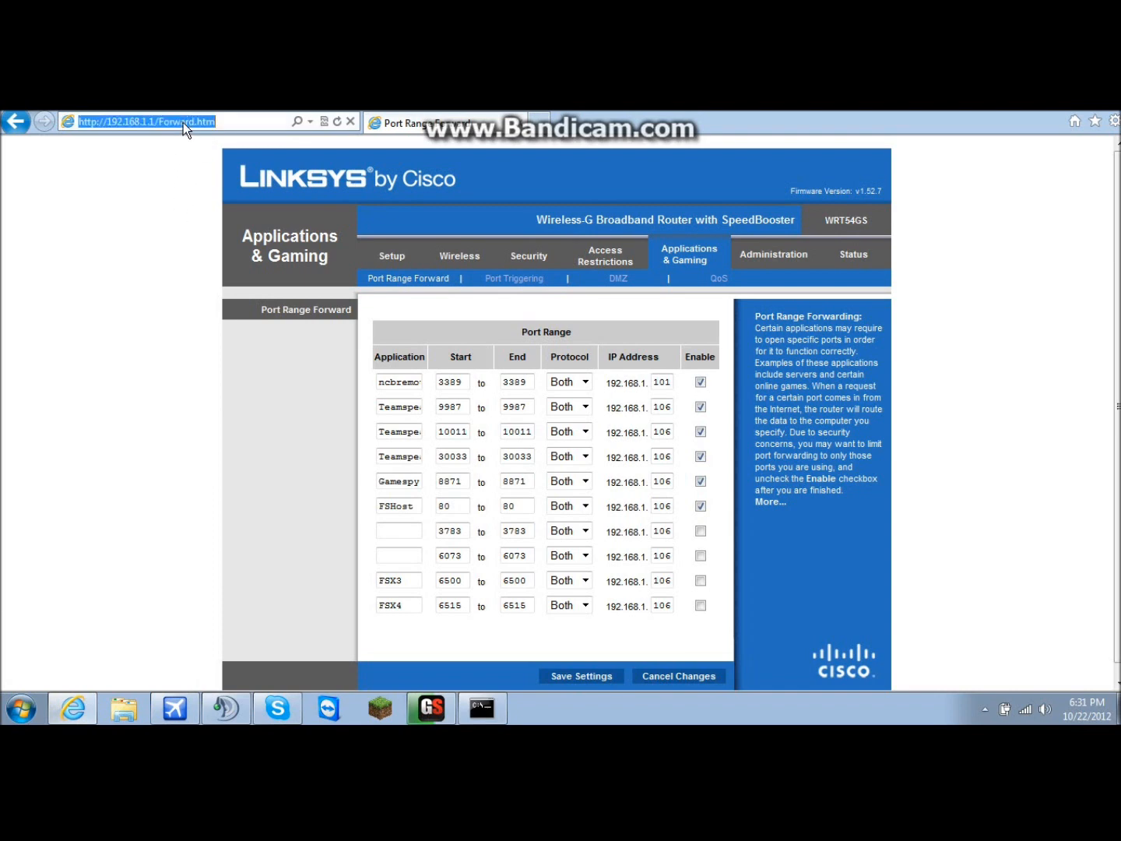
{"action": "type", "text": "teamspeak.com/"}
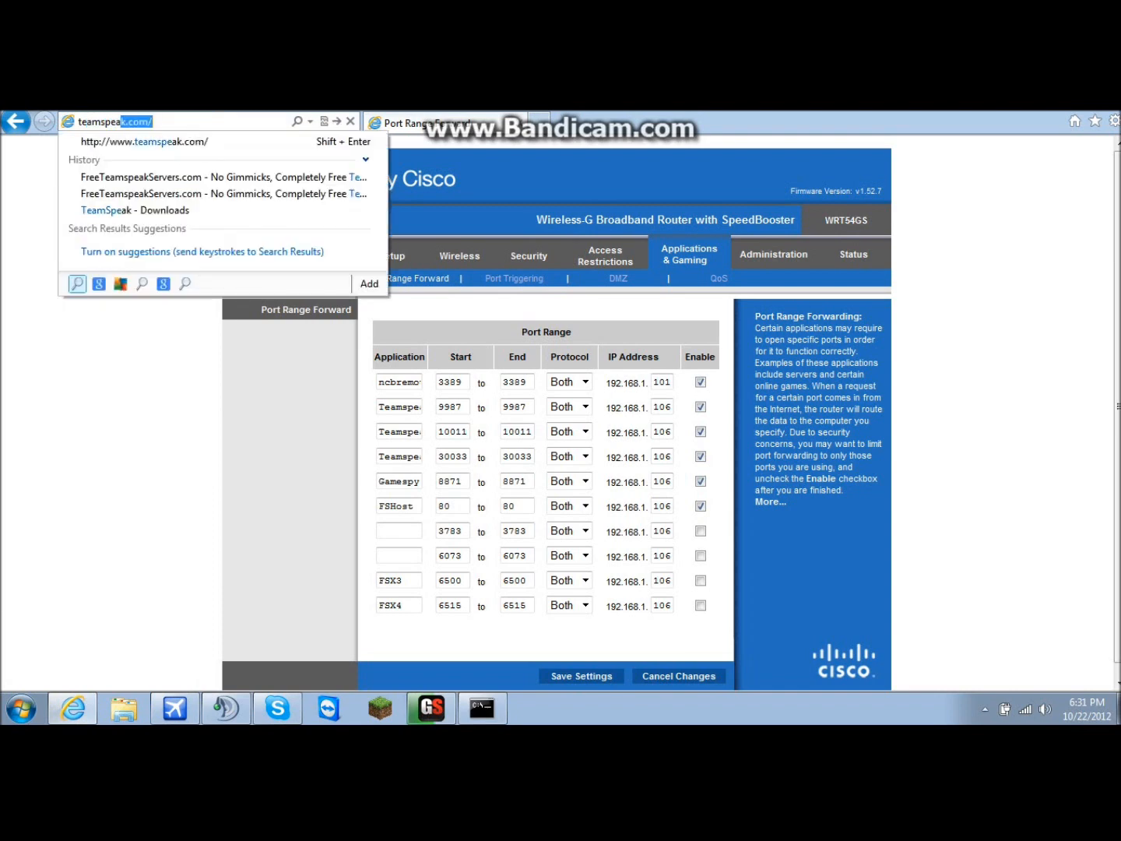
{"action": "key", "text": "Return"}
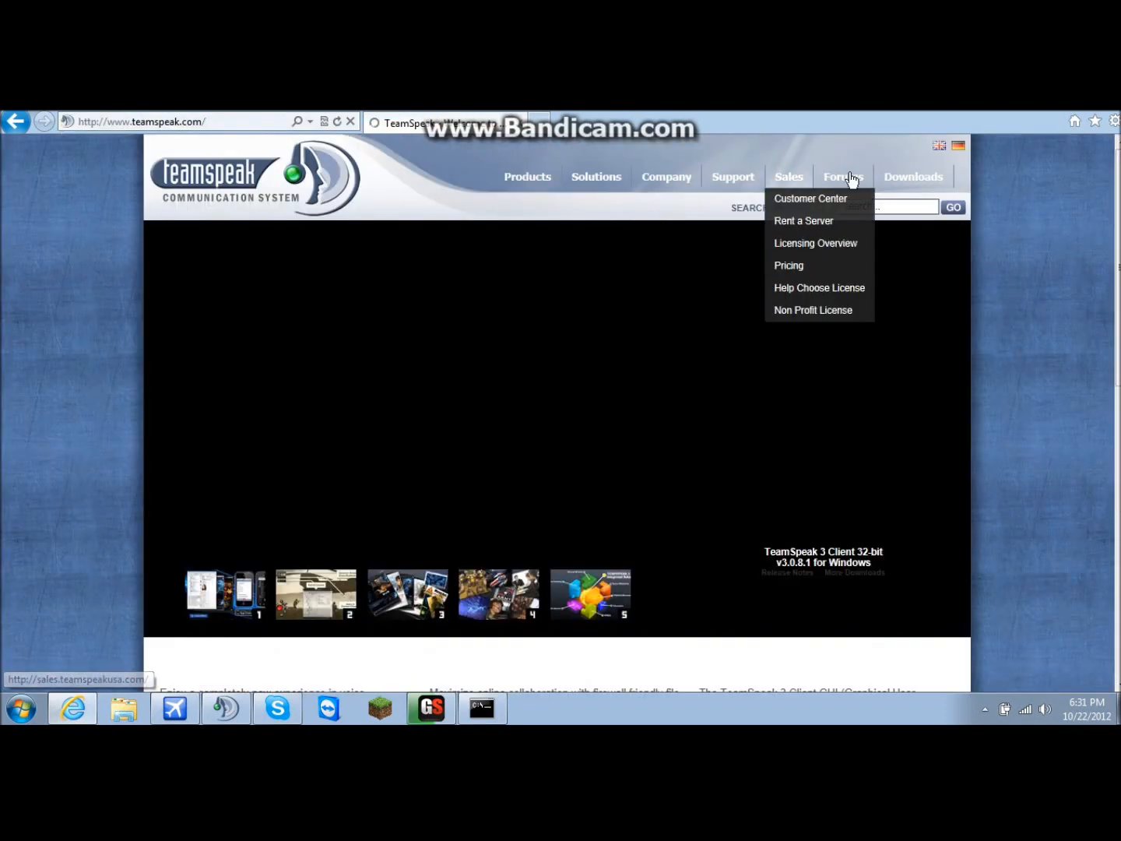
{"action": "left_click", "coordinate": [905, 196]}
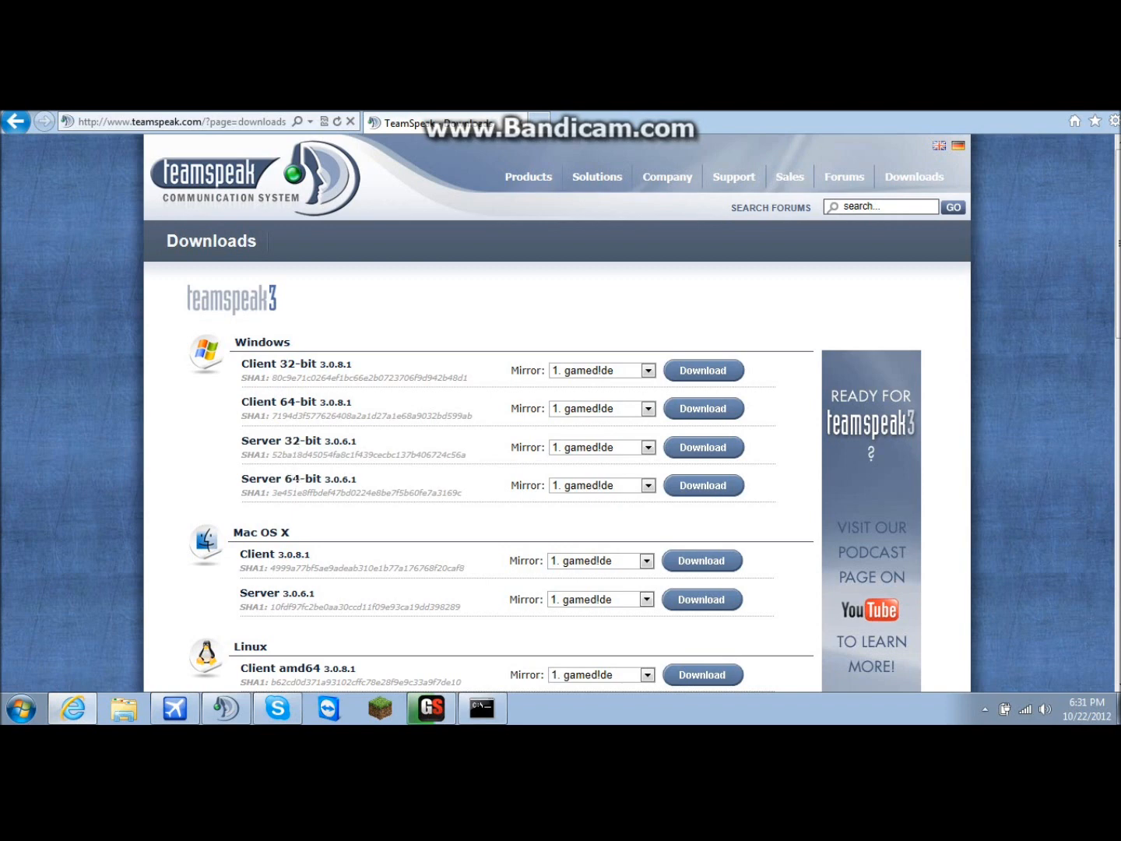
- Download the Windows 64-bit server 3.0.6.1 zip after agreeing to the license
{"action": "left_click", "coordinate": [702, 491]}
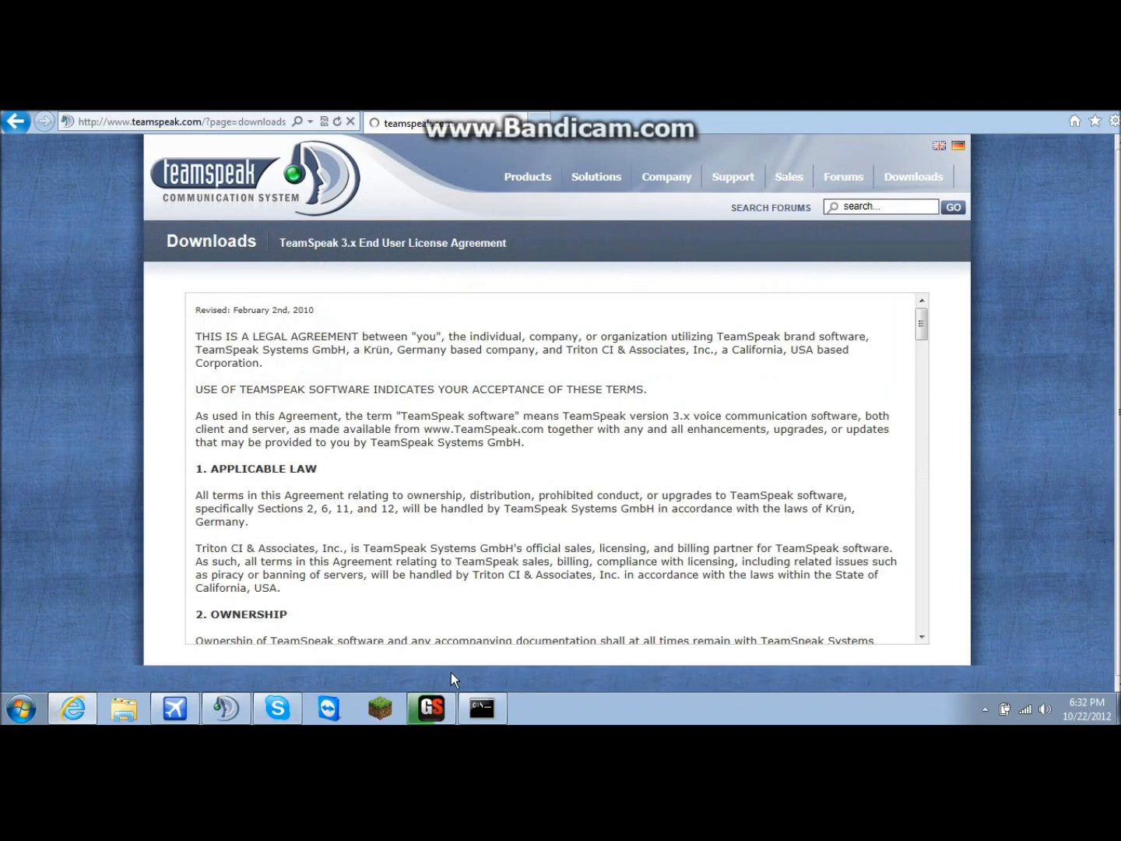
{"action": "scroll", "coordinate": [539, 456], "scroll_direction": "down", "scroll_amount": 3}
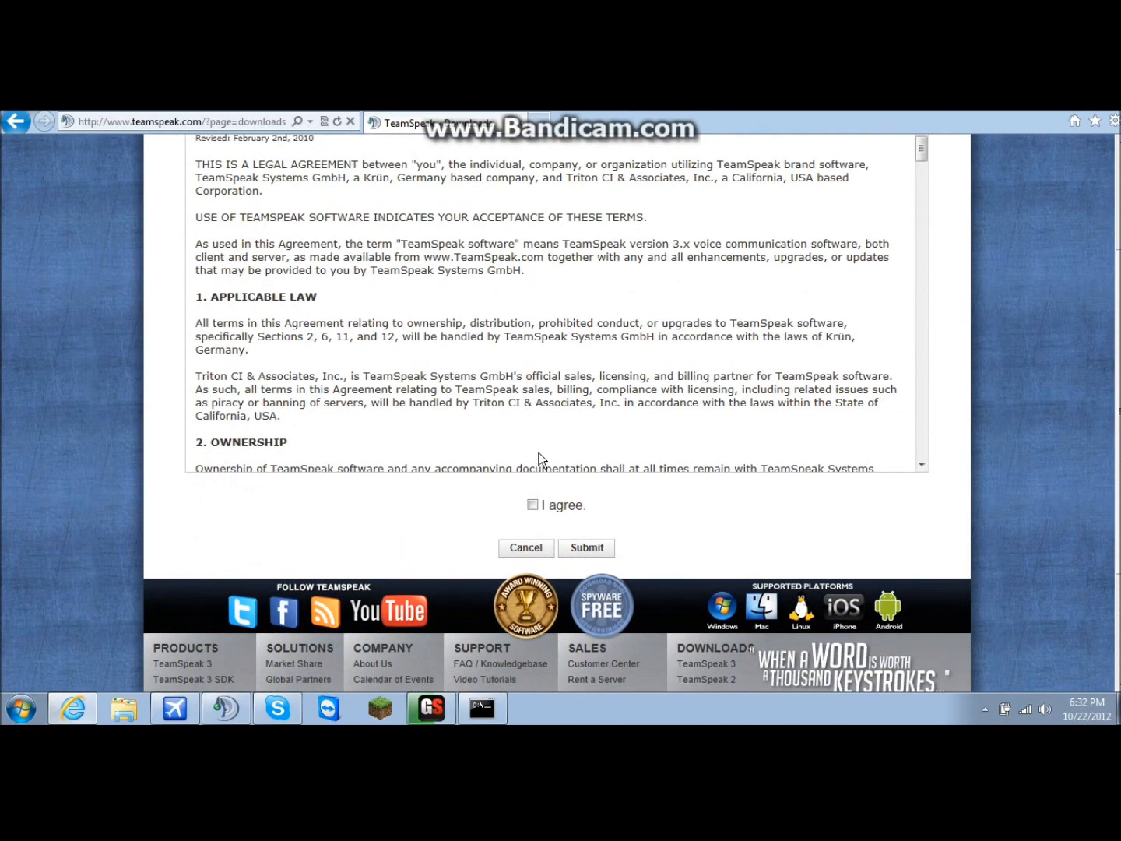
{"action": "left_click", "coordinate": [533, 506]}
{"action": "left_click", "coordinate": [587, 547]}
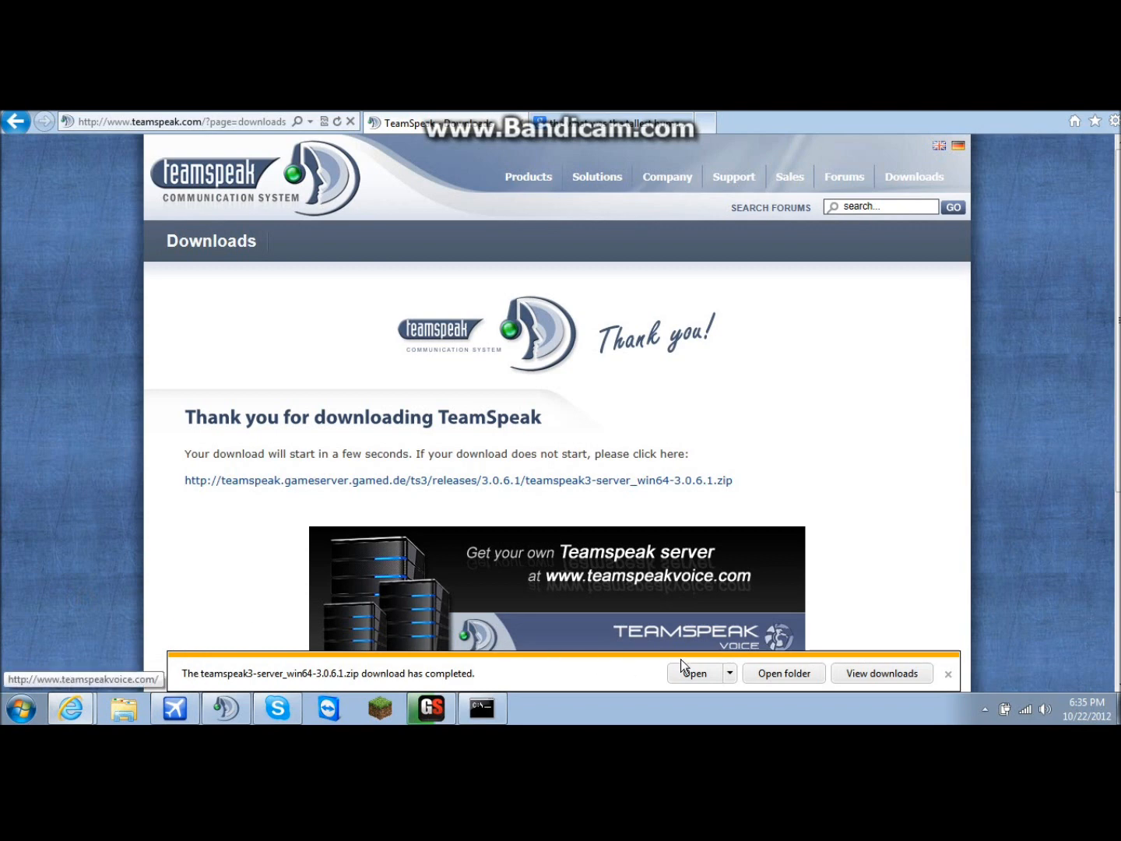
- Extract all files from teamspeak3-server_win64-3.0.6.1.zip next to the download
{"action": "left_click", "coordinate": [710, 675]}
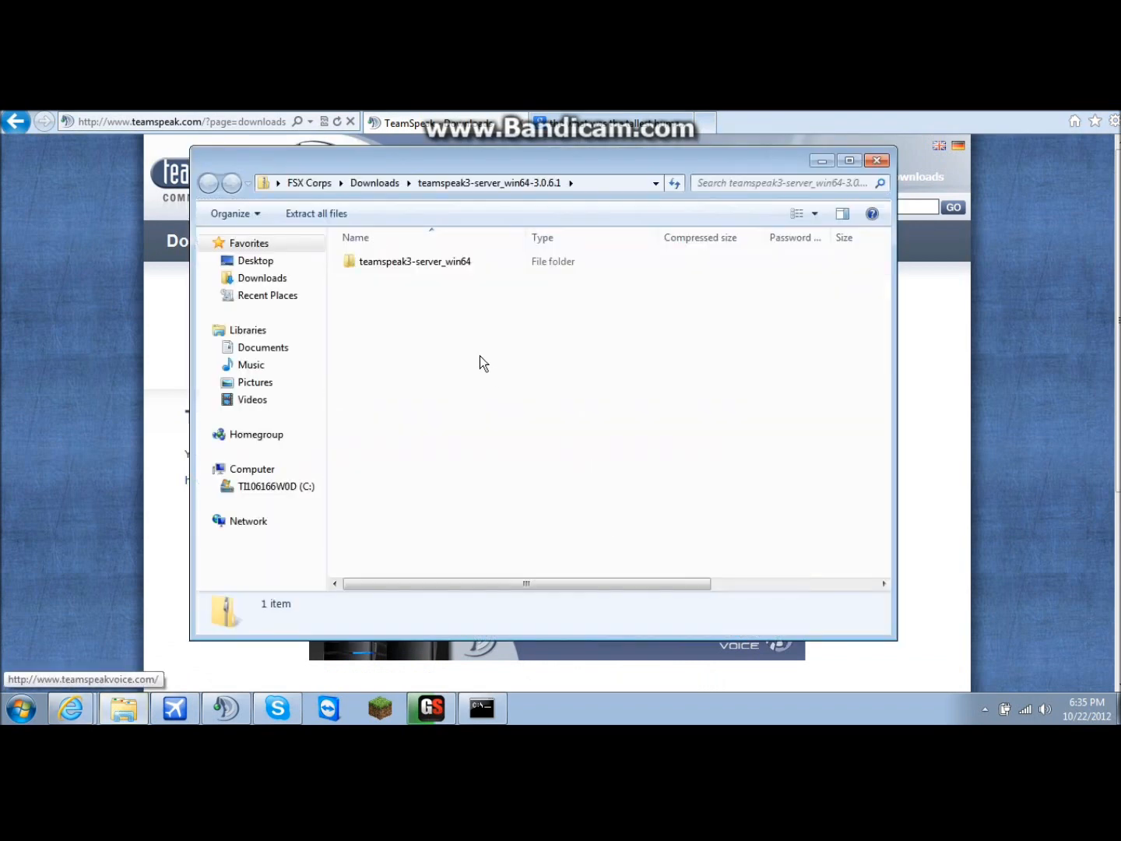
{"action": "double_click", "coordinate": [395, 264]}
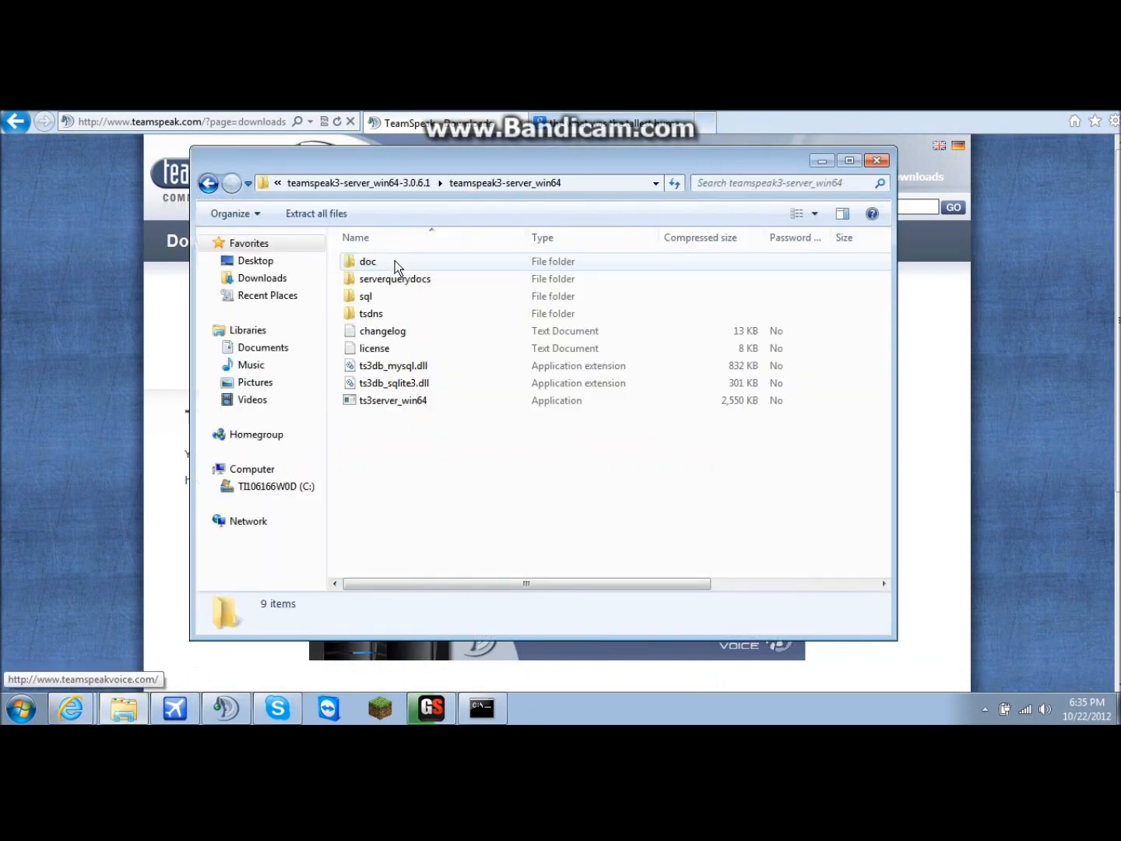
{"action": "left_click", "coordinate": [409, 399]}
{"action": "double_click", "coordinate": [410, 398]}
{"action": "left_click", "coordinate": [507, 429]}
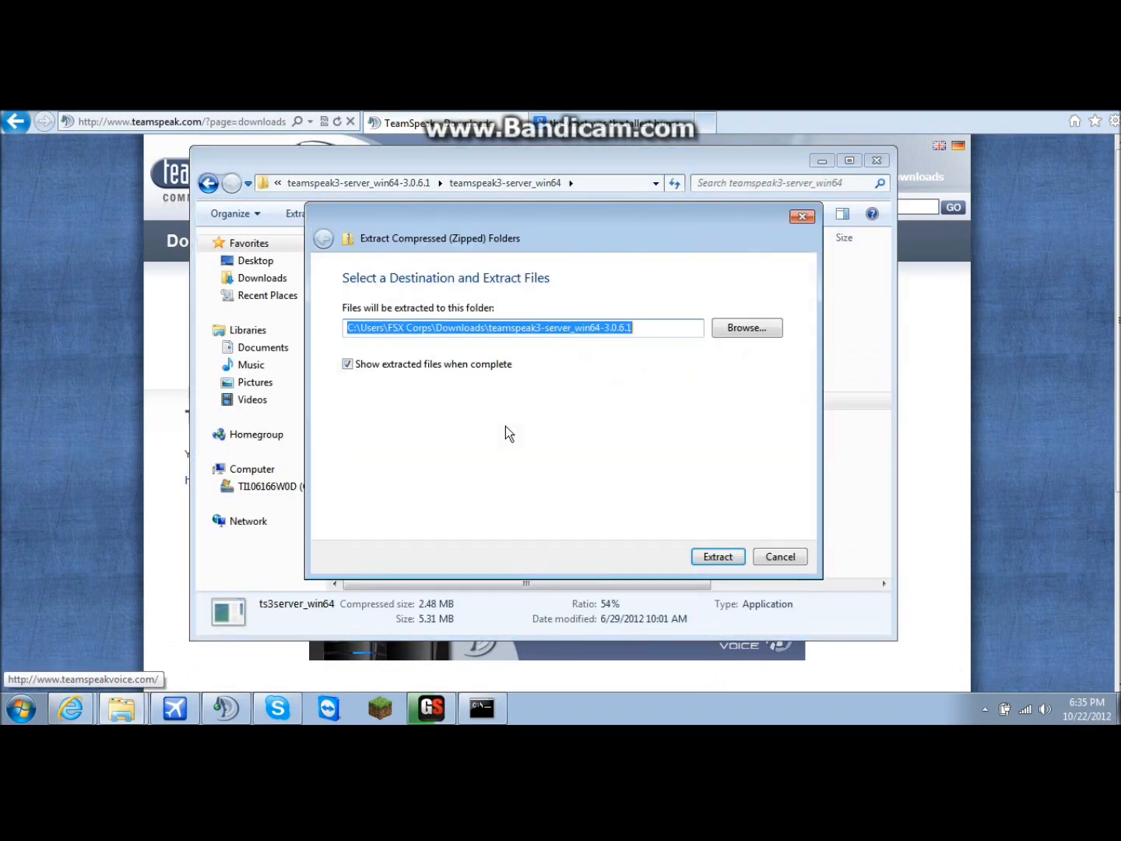
{"action": "left_click", "coordinate": [717, 556]}
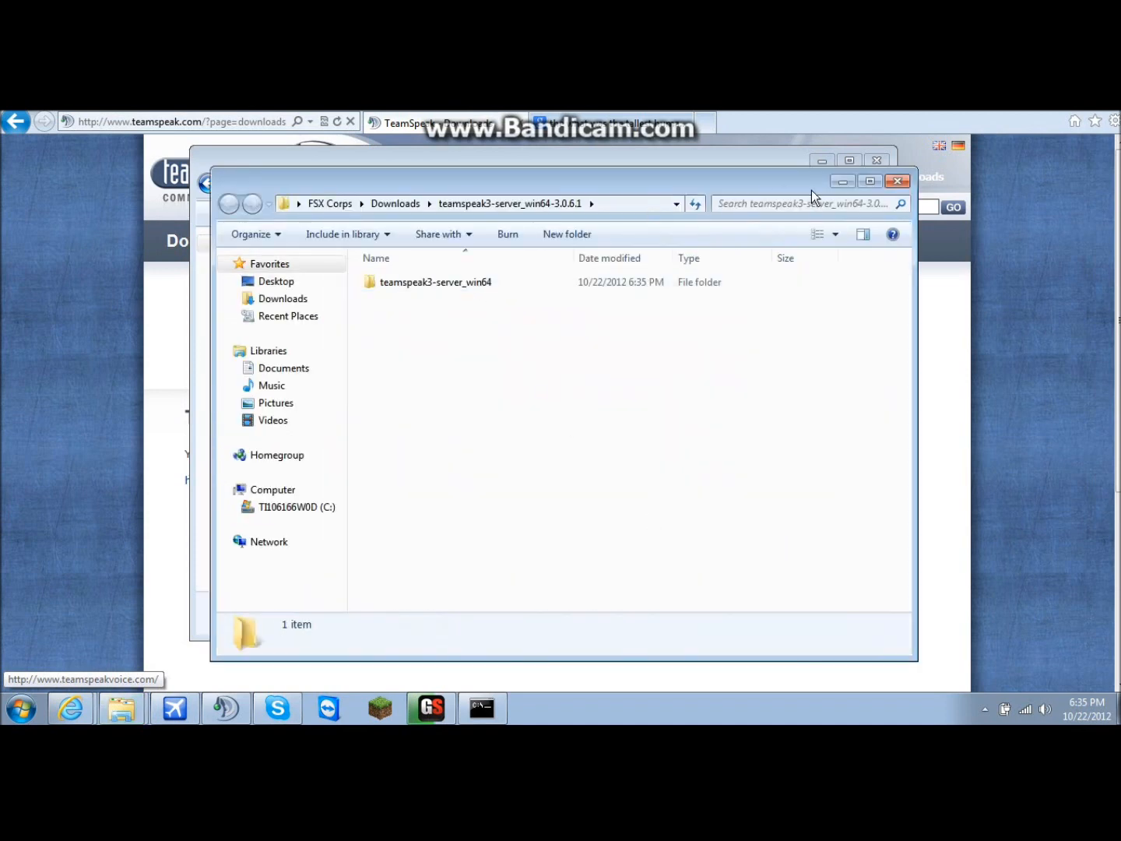
{"action": "left_click", "coordinate": [875, 161]}
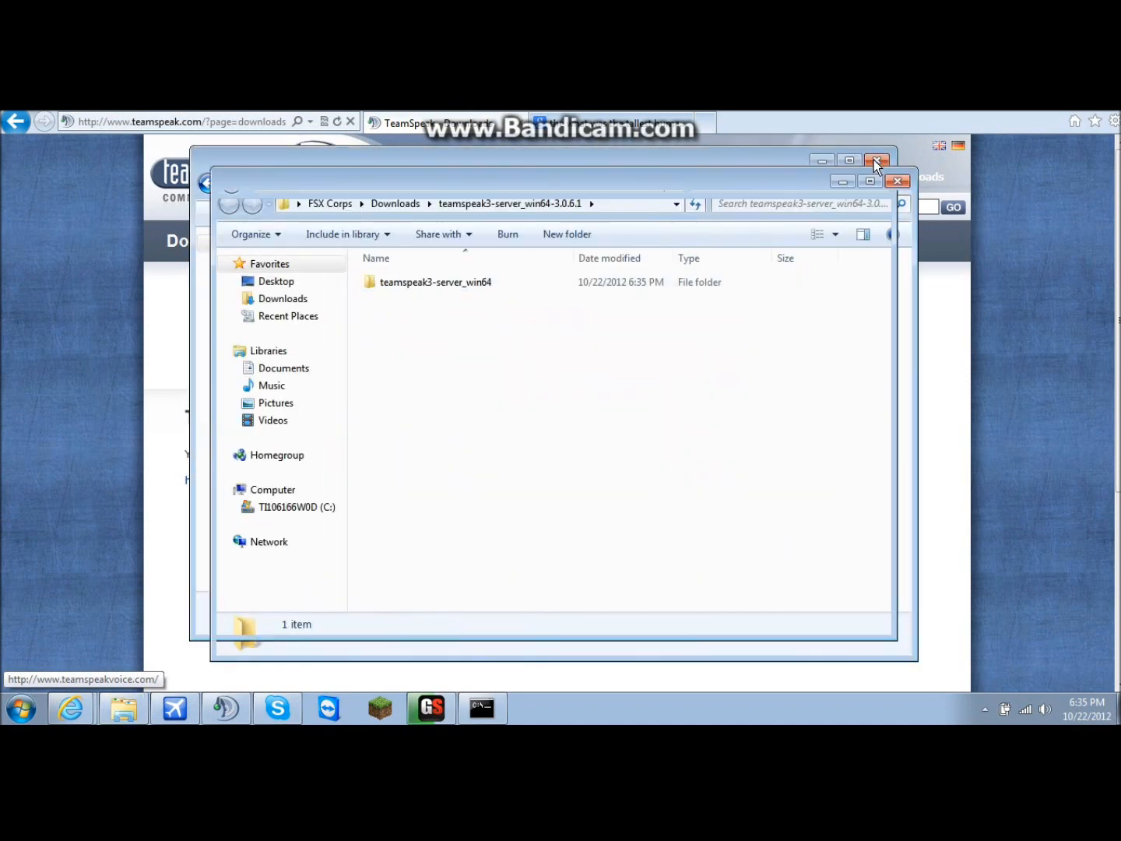
- Run ts3server_win64 from the extracted teamspeak3-server_win64 folder
{"action": "double_click", "coordinate": [460, 284]}
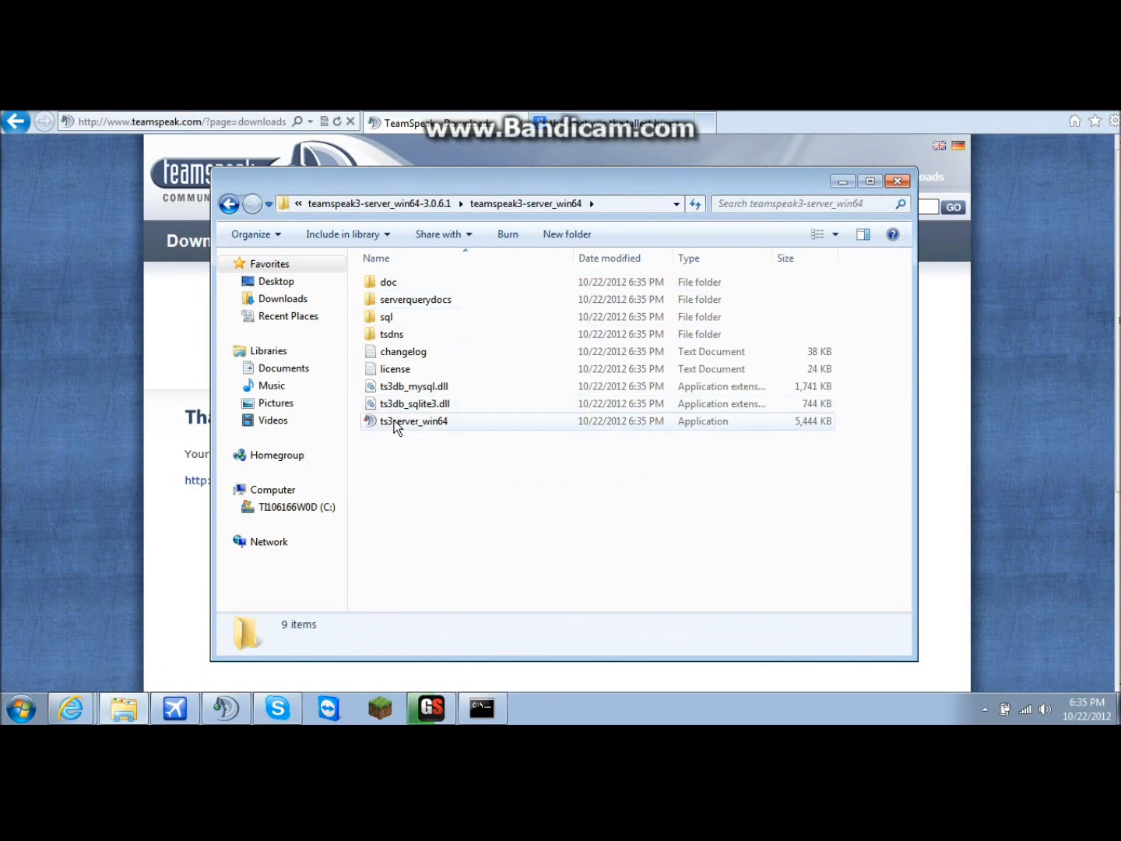
{"action": "double_click", "coordinate": [414, 421]}
{"action": "left_click", "coordinate": [611, 413]}
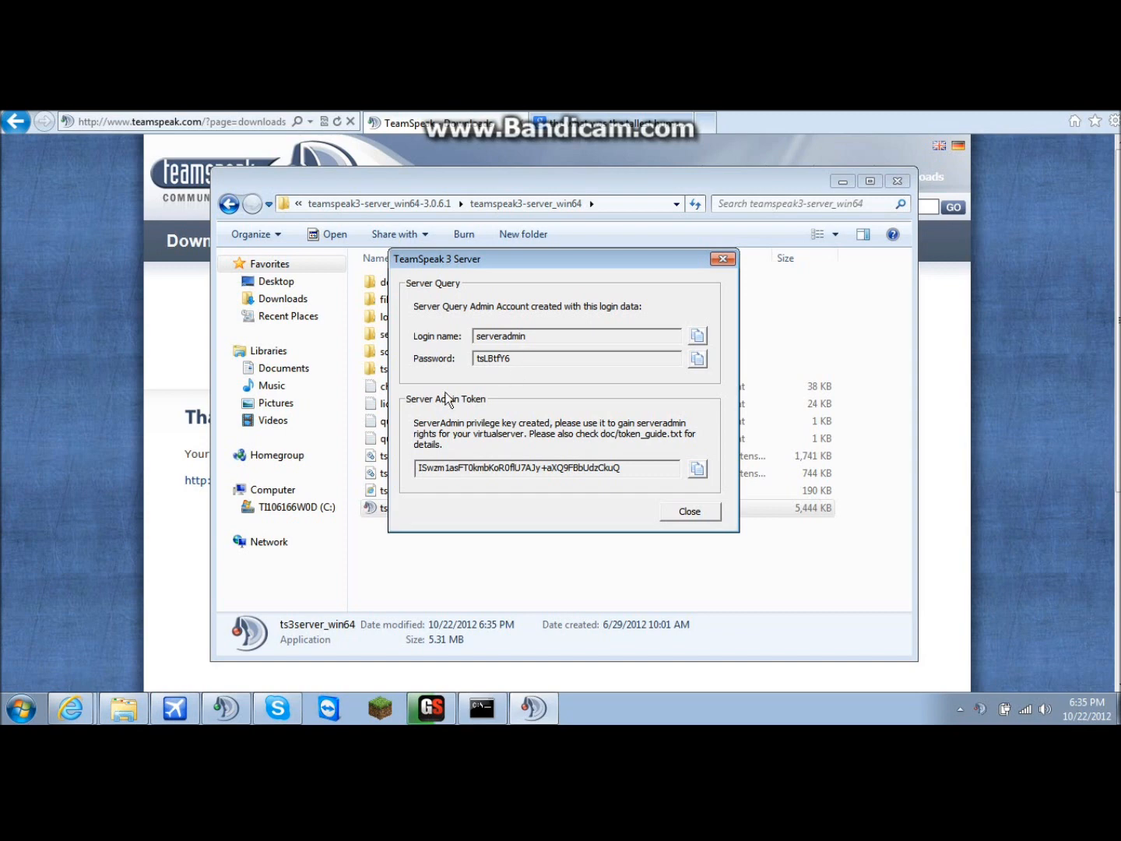
- Open Notepad and arrange it beside the TeamSpeak 3 Server login dialog
{"action": "left_click", "coordinate": [21, 708]}
{"action": "type", "text": "notepad"}
{"action": "key", "text": "Return"}
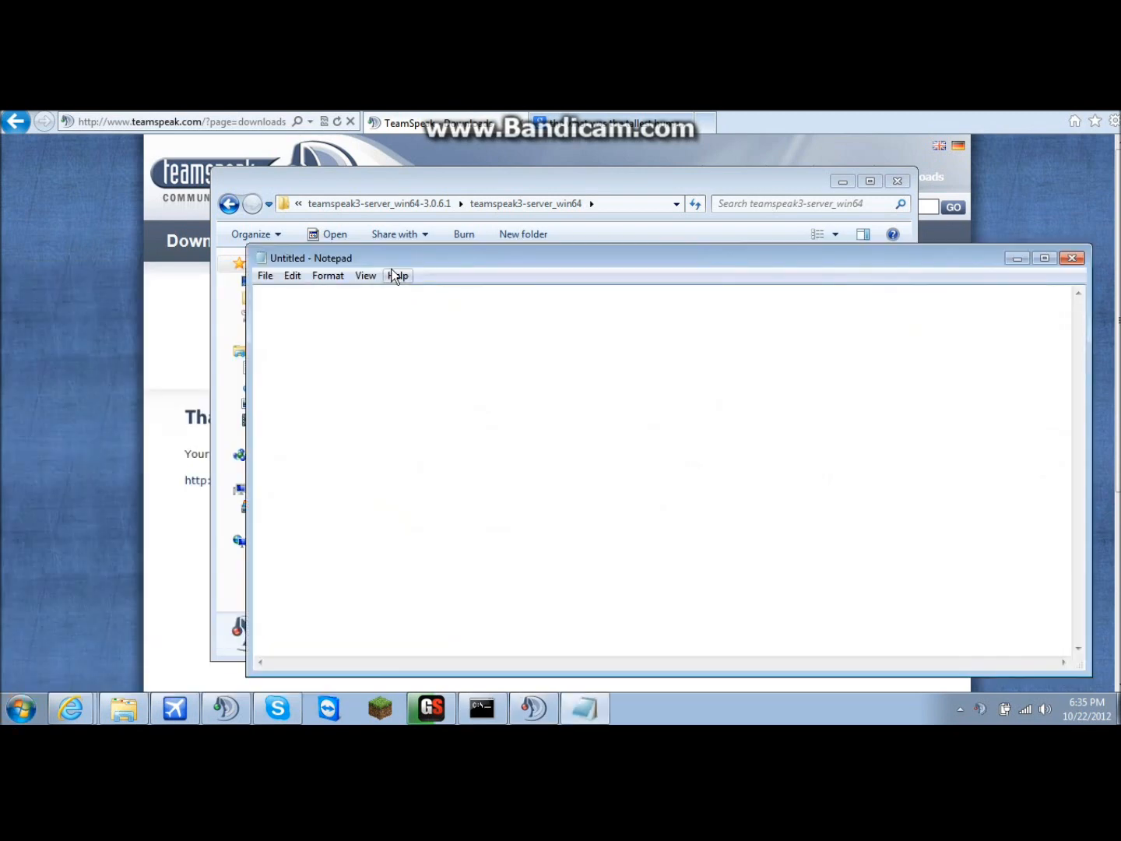
{"action": "left_click_drag", "start_coordinate": [410, 264], "coordinate": [433, 148]}
{"action": "left_click_drag", "start_coordinate": [284, 285], "coordinate": [35, 276]}
{"action": "left_click_drag", "start_coordinate": [468, 147], "coordinate": [845, 159]}
{"action": "left_click_drag", "start_coordinate": [614, 292], "coordinate": [626, 231]}
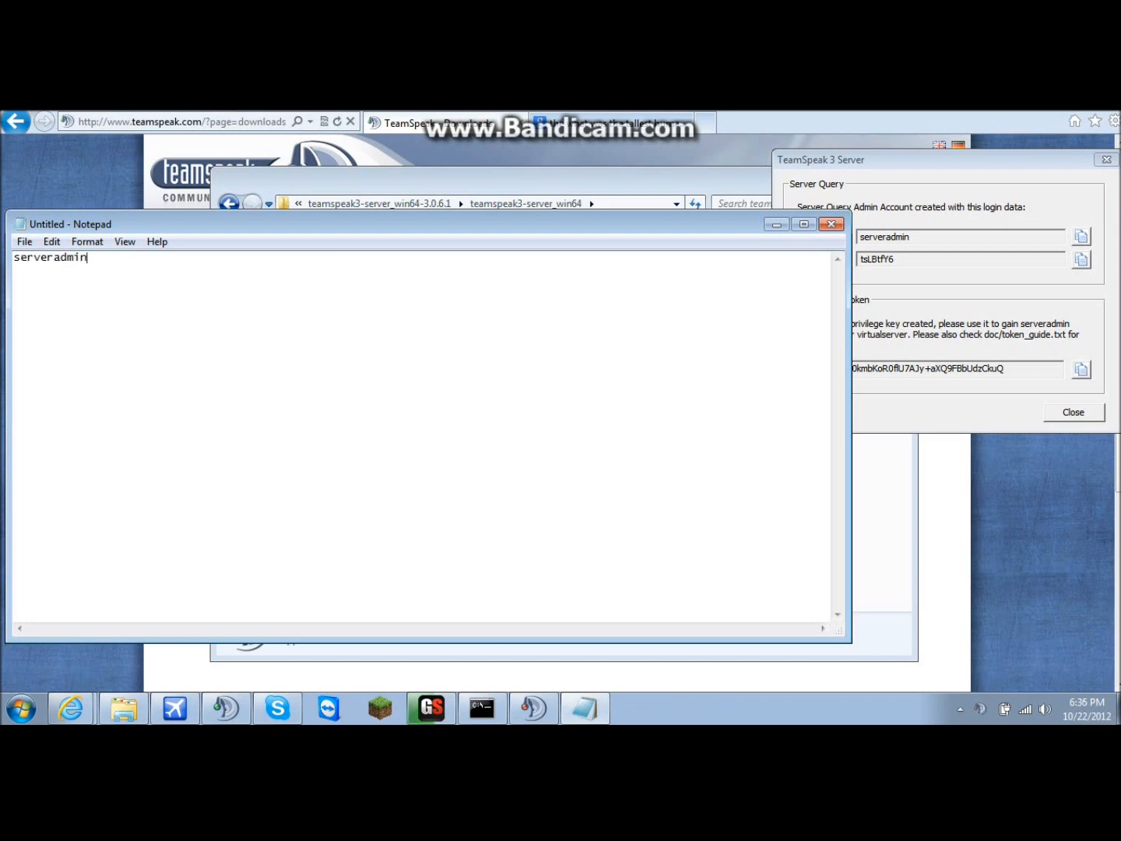
- Paste the server query password and ServerAdmin privilege key into Notepad under the login name
{"action": "left_click", "coordinate": [1081, 262]}
{"action": "left_click", "coordinate": [1083, 262]}
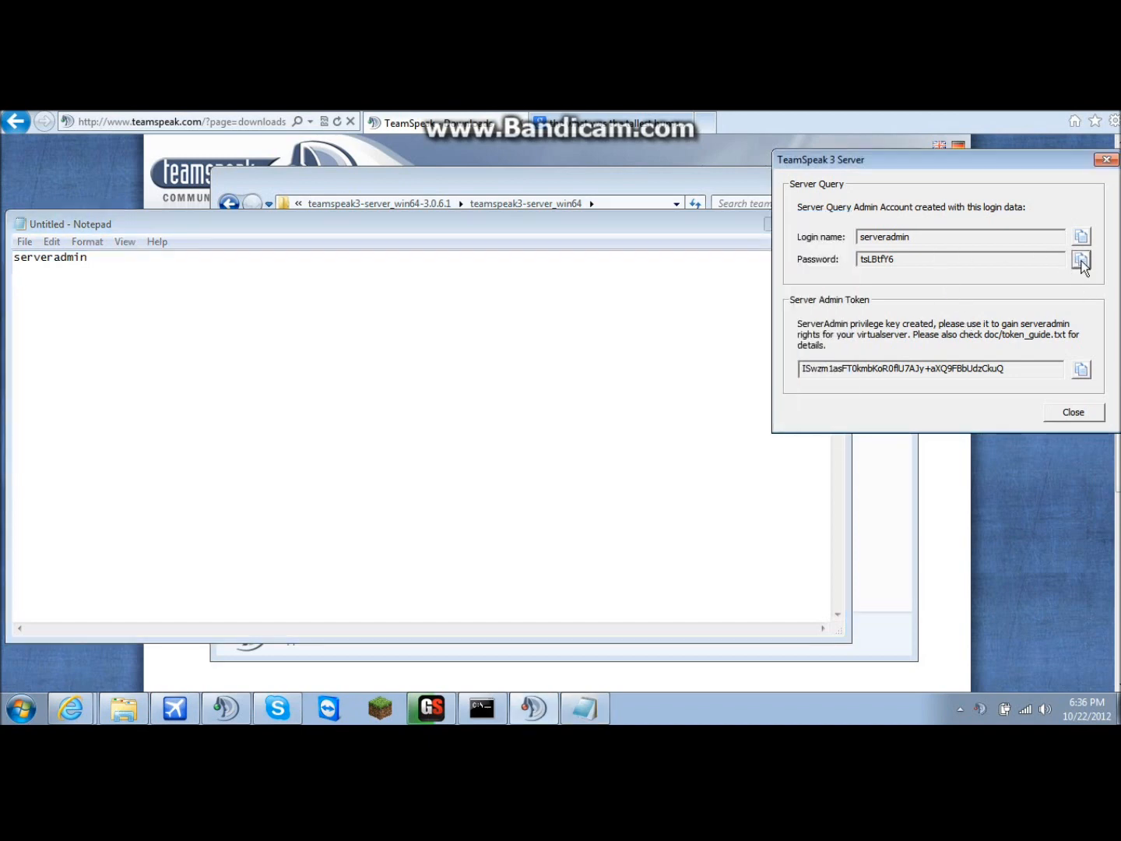
{"action": "left_click", "coordinate": [14, 280]}
{"action": "key", "text": "ctrl+v"}
{"action": "left_click", "coordinate": [913, 301]}
{"action": "left_click", "coordinate": [1079, 372]}
{"action": "key", "text": "alt+Tab"}
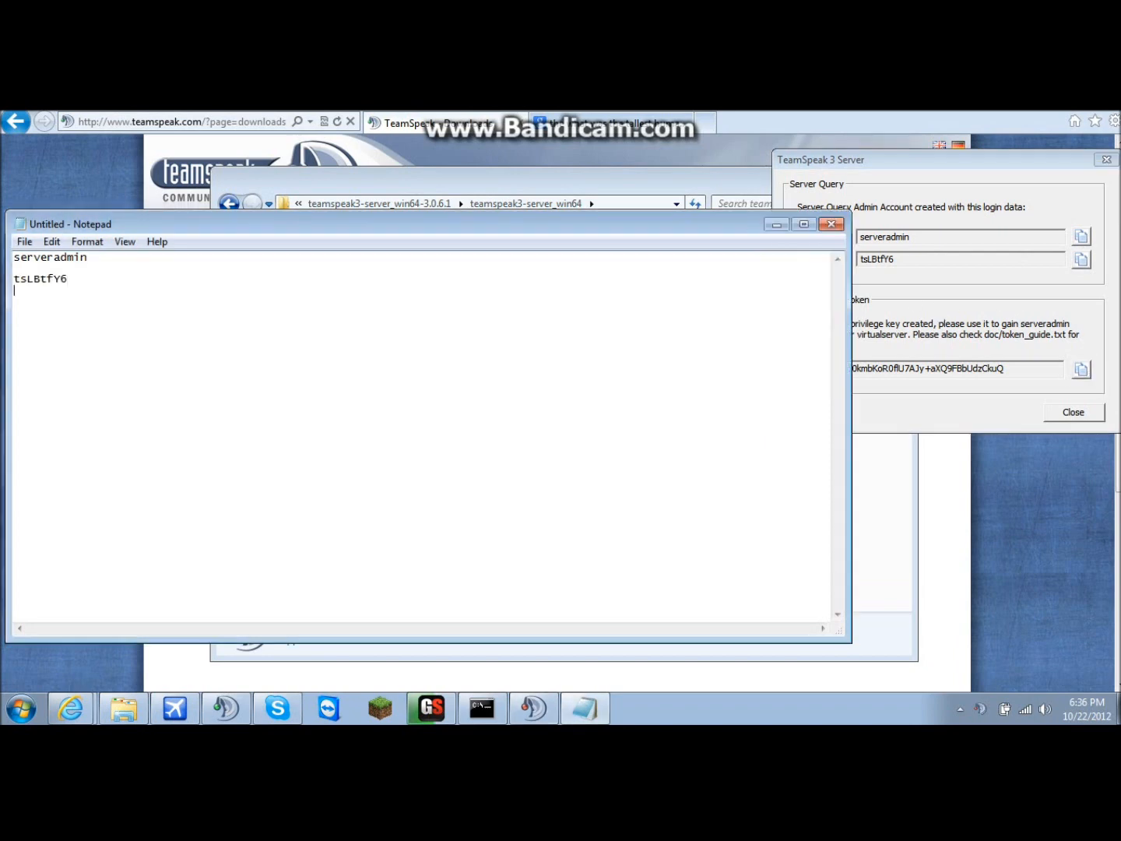
{"action": "key", "text": "ctrl+v"}
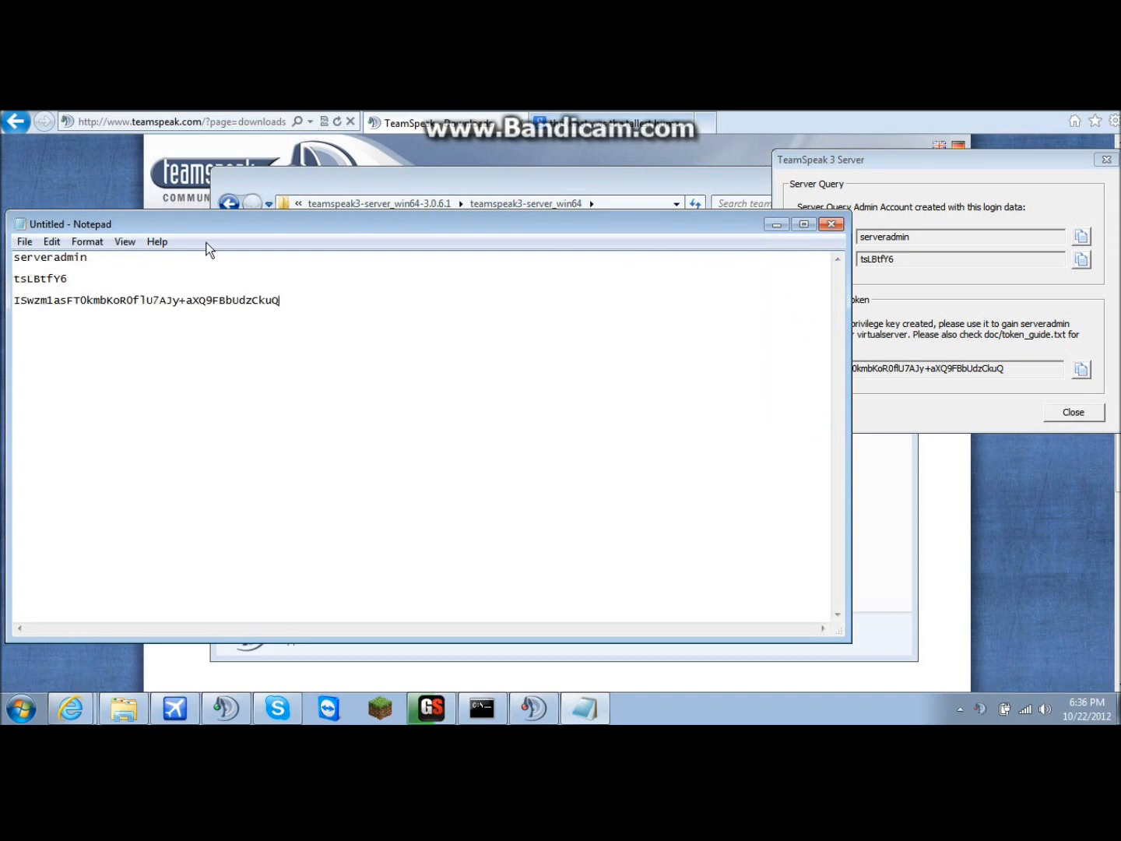
{"action": "left_click", "coordinate": [25, 242]}
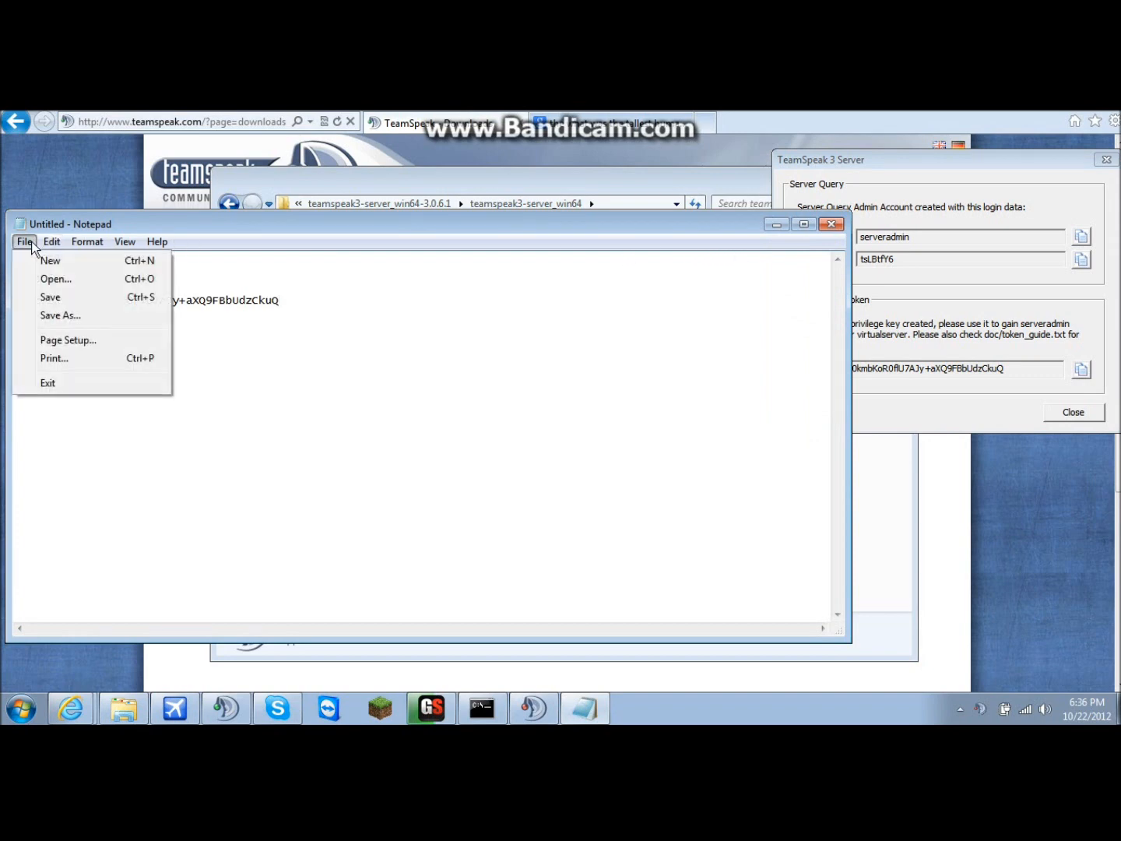
- Save the Notepad notes as 'info' in the Downloads teamspeak3-server_win64 folder
{"action": "left_click", "coordinate": [62, 298]}
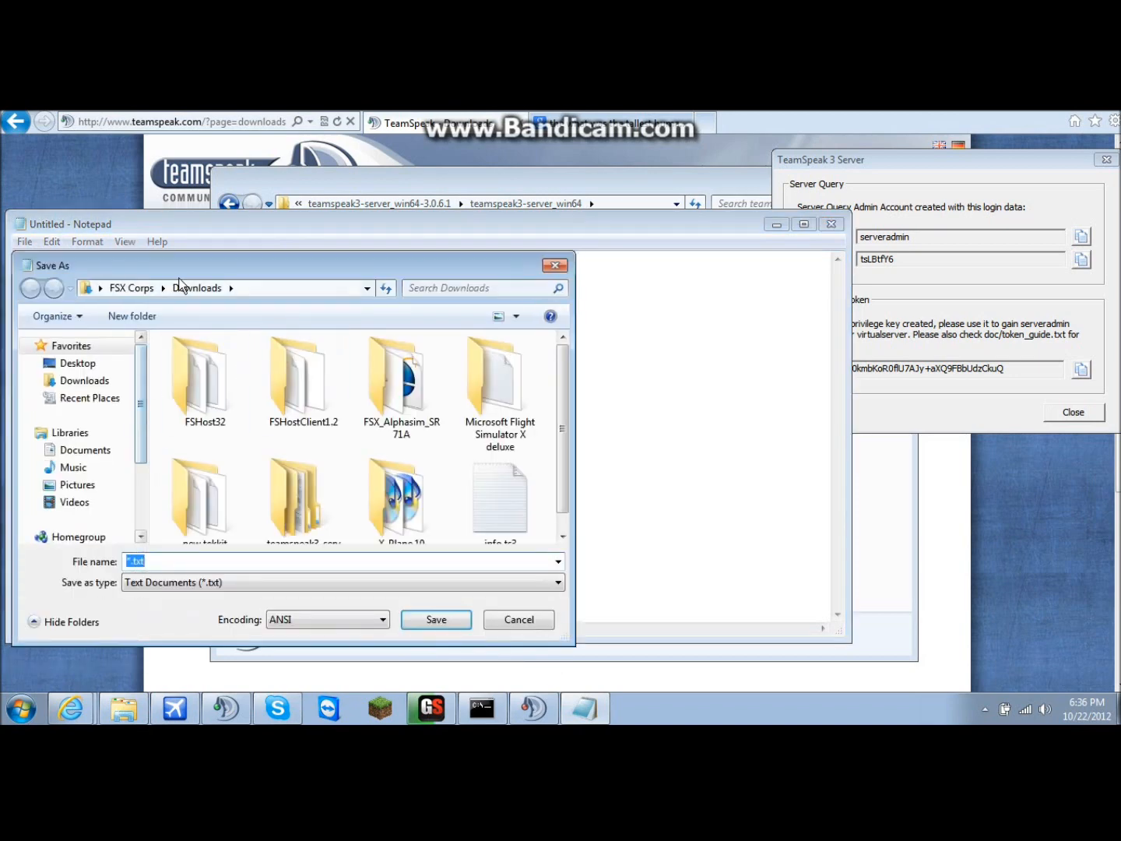
{"action": "left_click", "coordinate": [81, 381]}
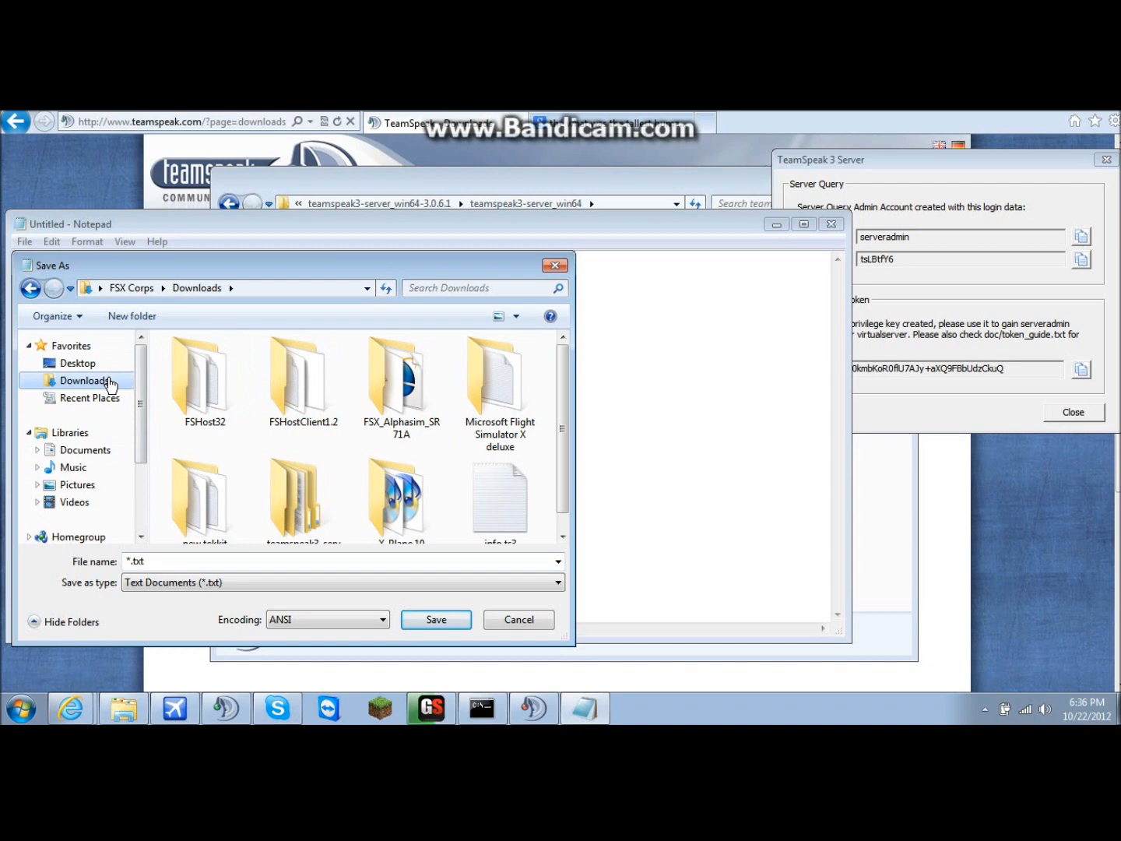
{"action": "left_click_drag", "start_coordinate": [560, 380], "coordinate": [559, 432]}
{"action": "left_click", "coordinate": [302, 504]}
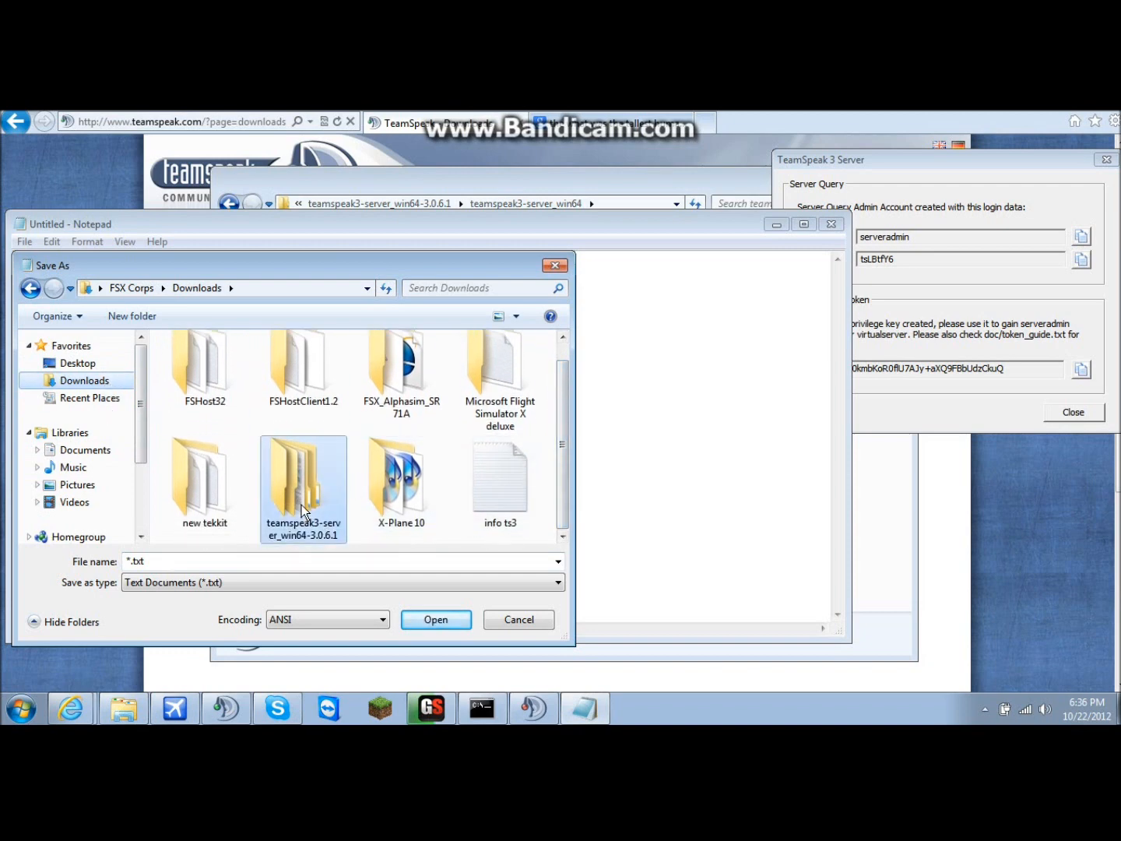
{"action": "double_click", "coordinate": [302, 505]}
{"action": "double_click", "coordinate": [229, 365]}
{"action": "left_click", "coordinate": [207, 561]}
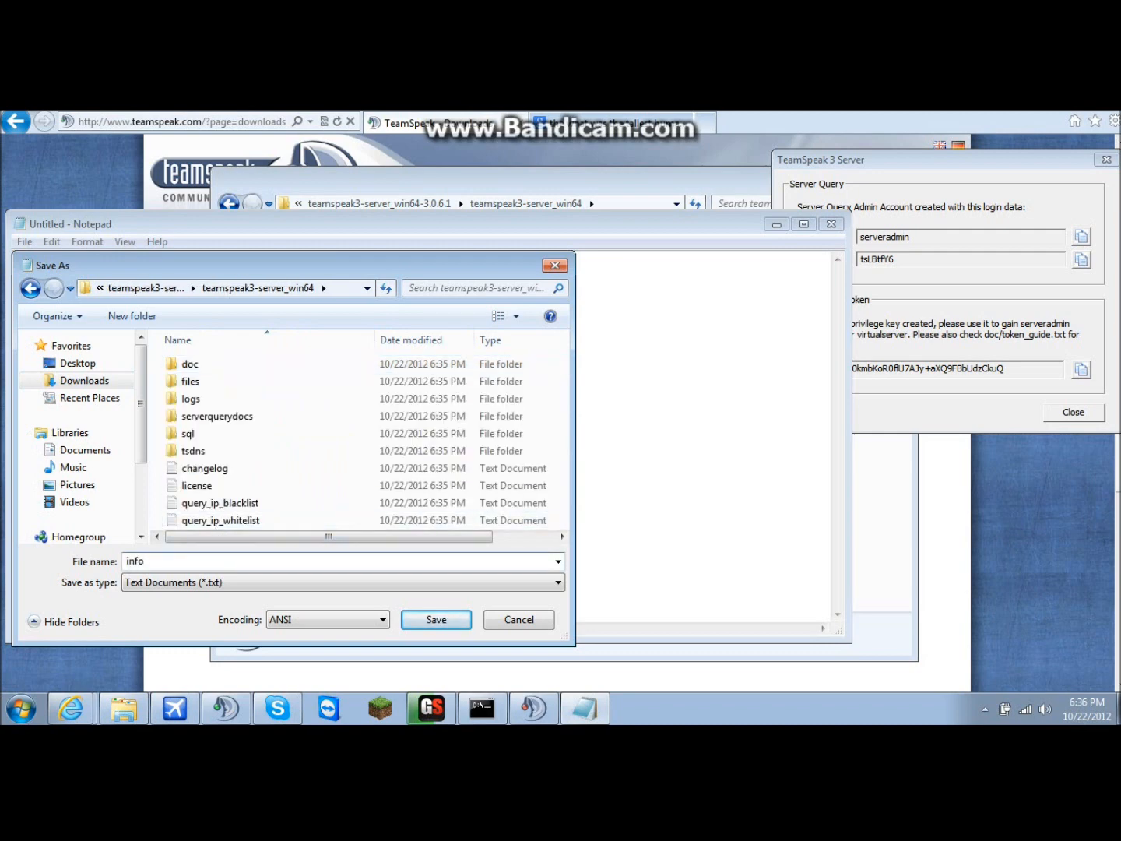
{"action": "left_click", "coordinate": [423, 615]}
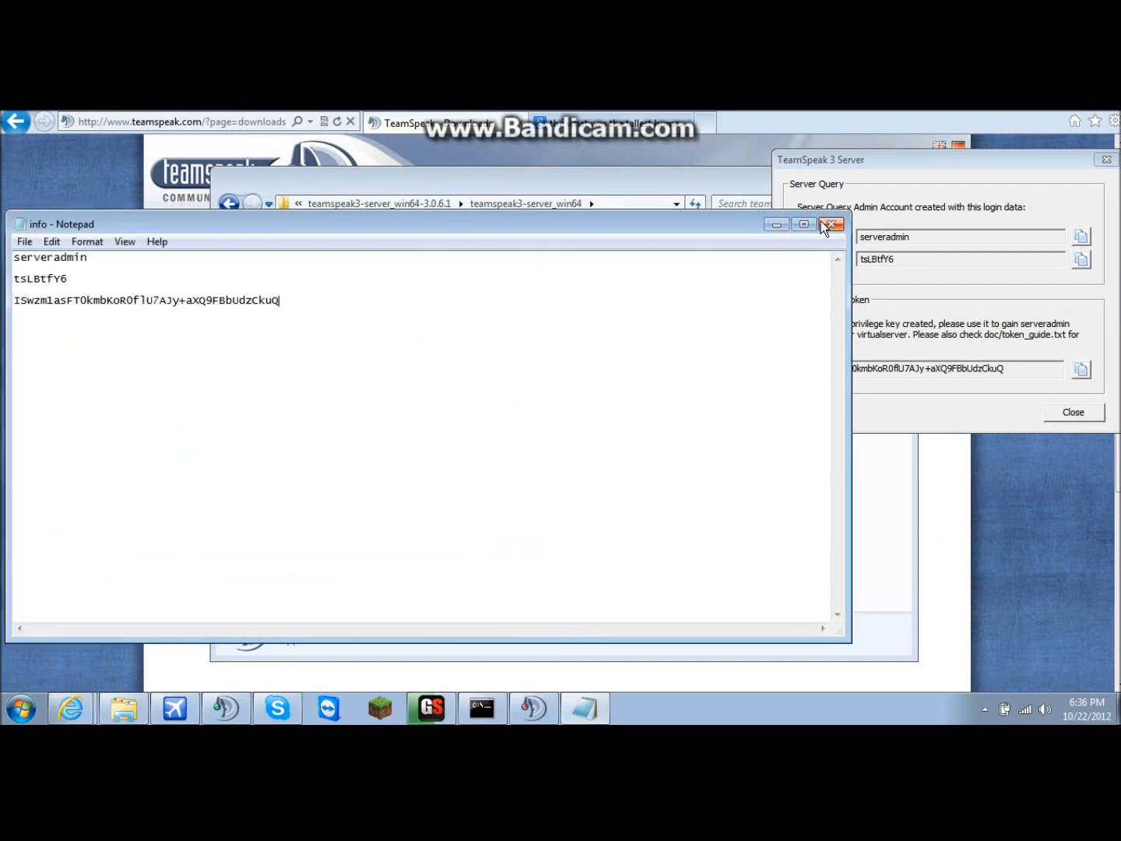
- Minimize Notepad, then close the server login details dialog and the server folder window
{"action": "left_click", "coordinate": [777, 225]}
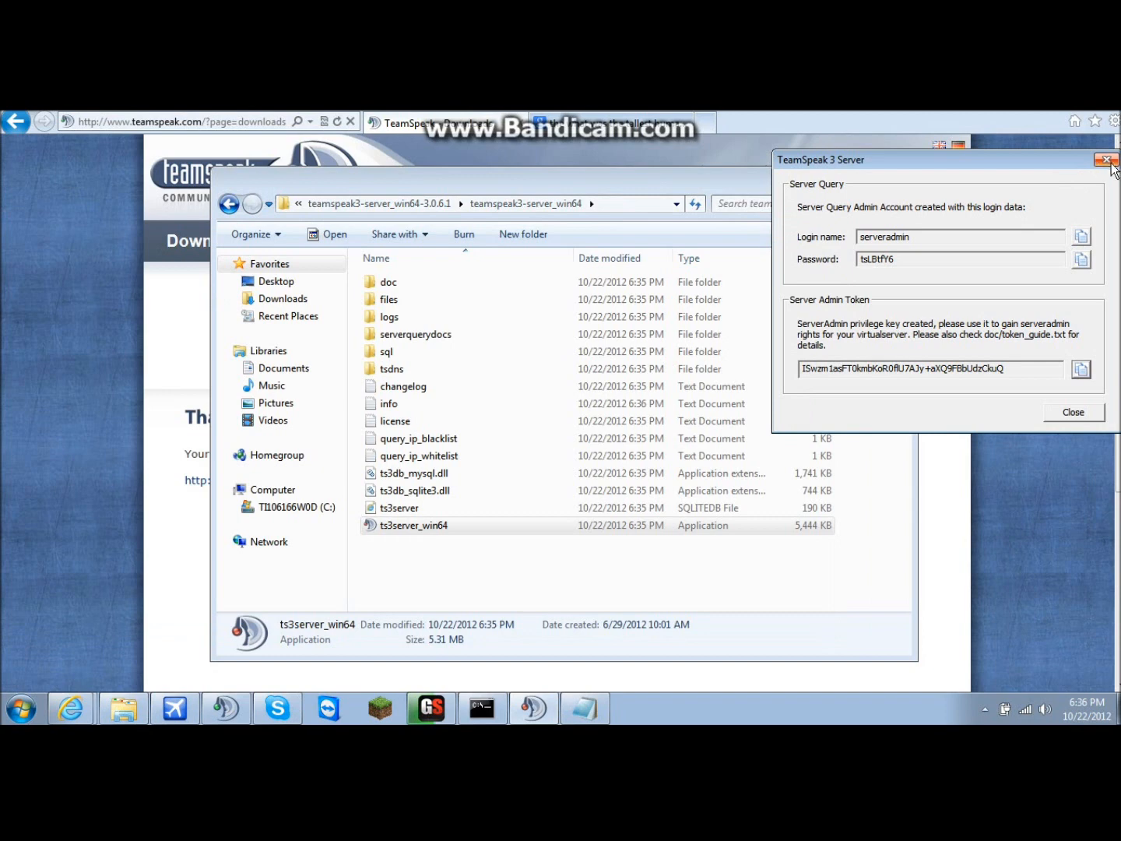
{"action": "left_click_drag", "start_coordinate": [1070, 160], "coordinate": [693, 262]}
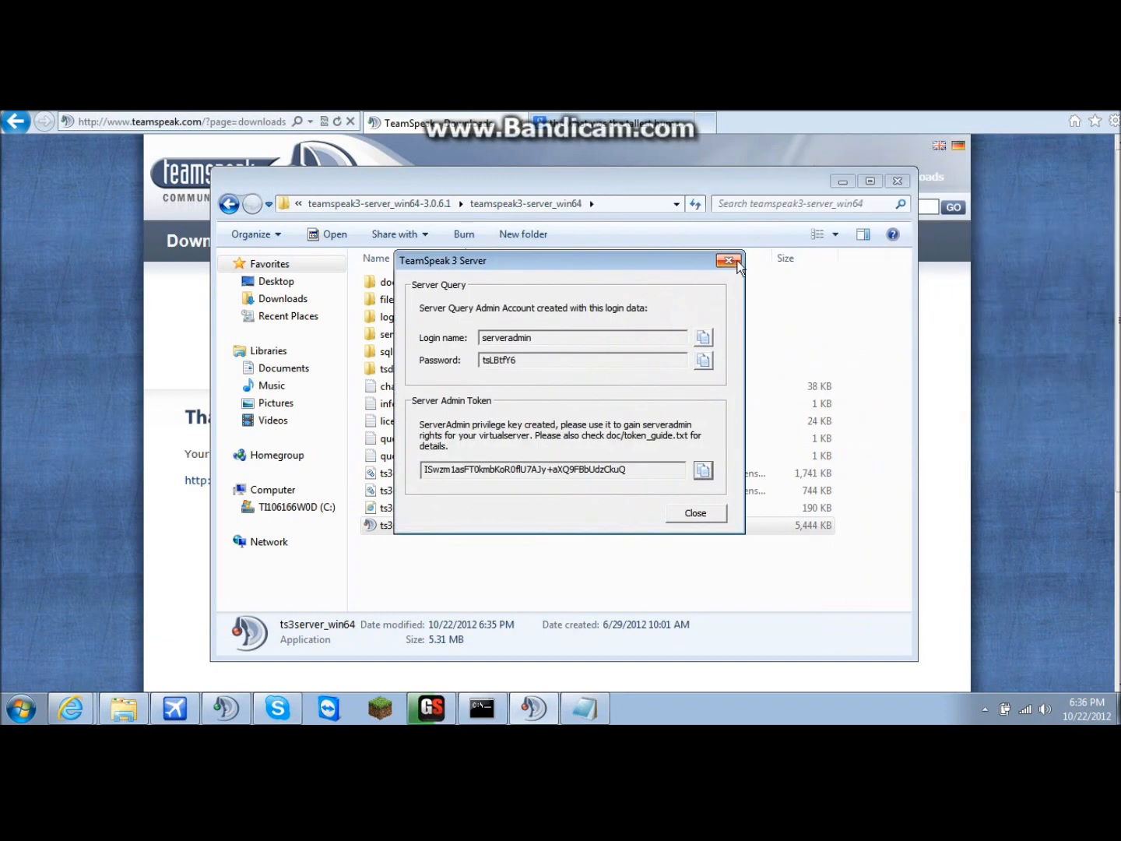
{"action": "left_click", "coordinate": [733, 262]}
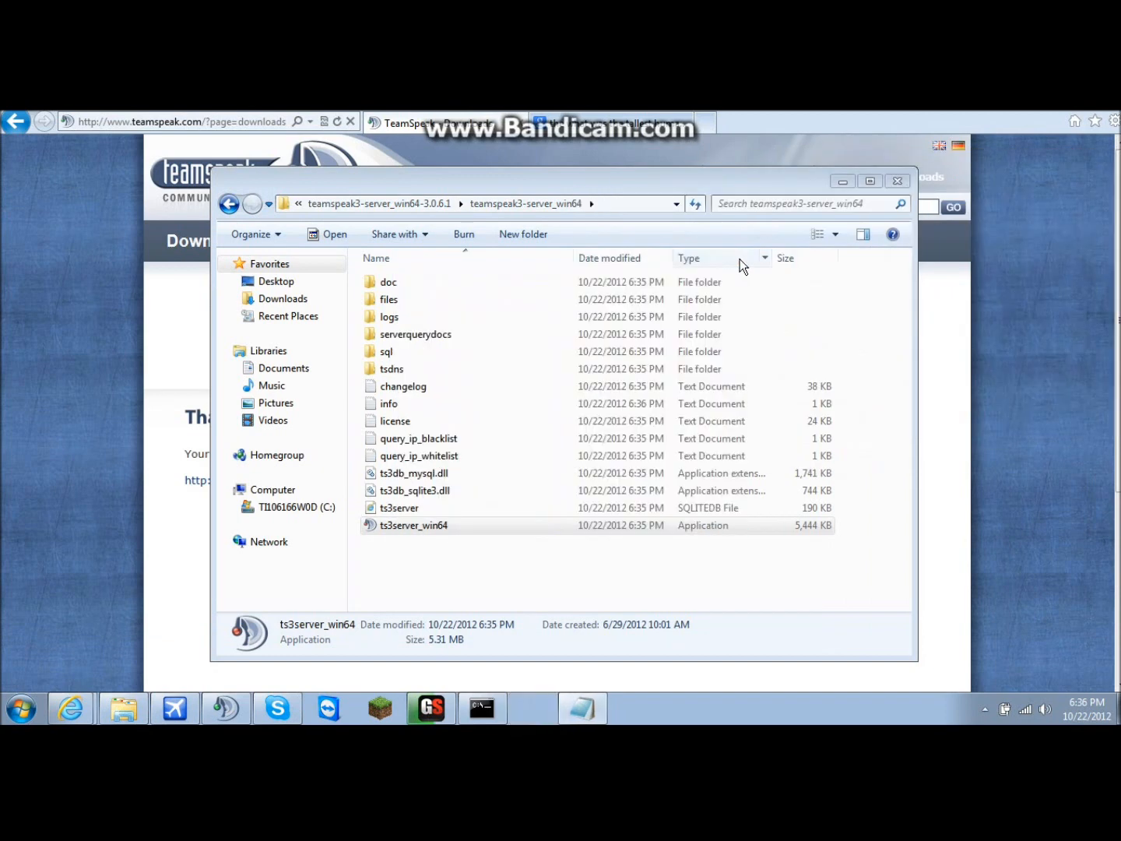
{"action": "left_click", "coordinate": [892, 186]}
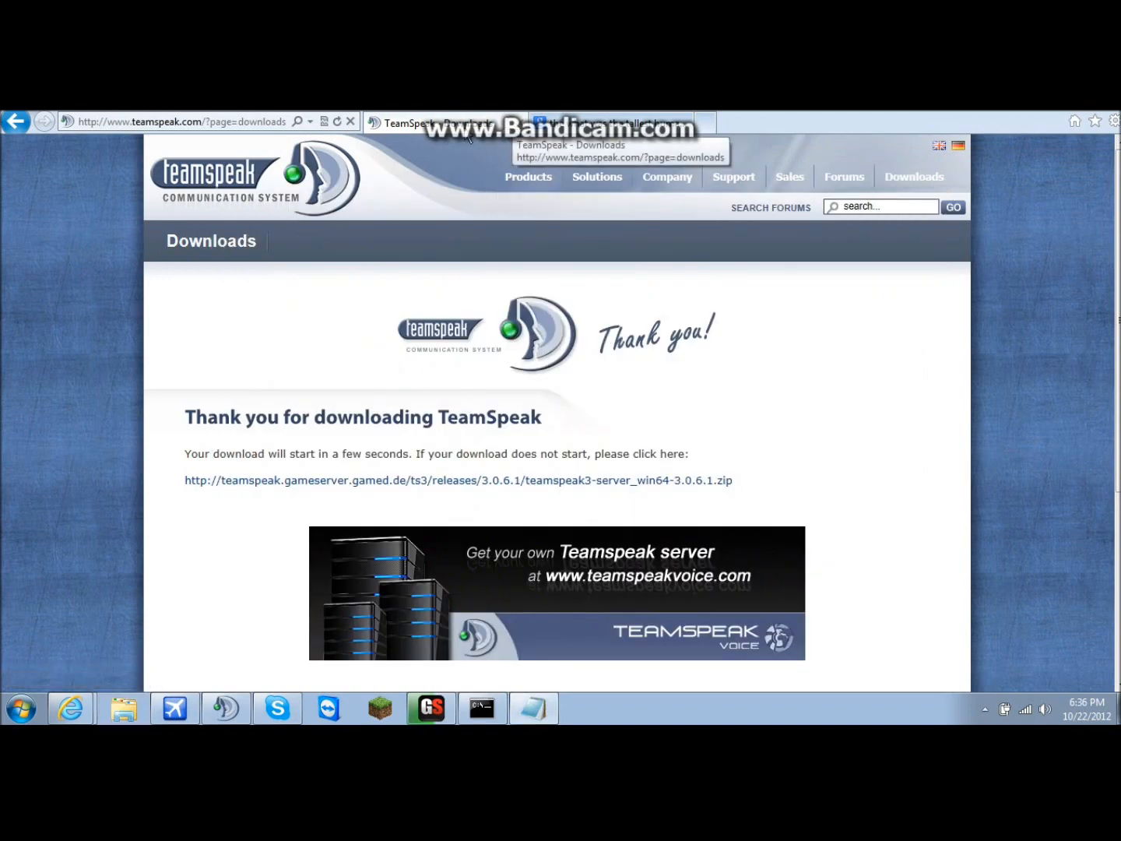
- Hide the browser and connect TeamSpeak to localhost in a new tab
{"action": "double_click", "coordinate": [993, 119]}
{"action": "left_click", "coordinate": [1061, 136]}
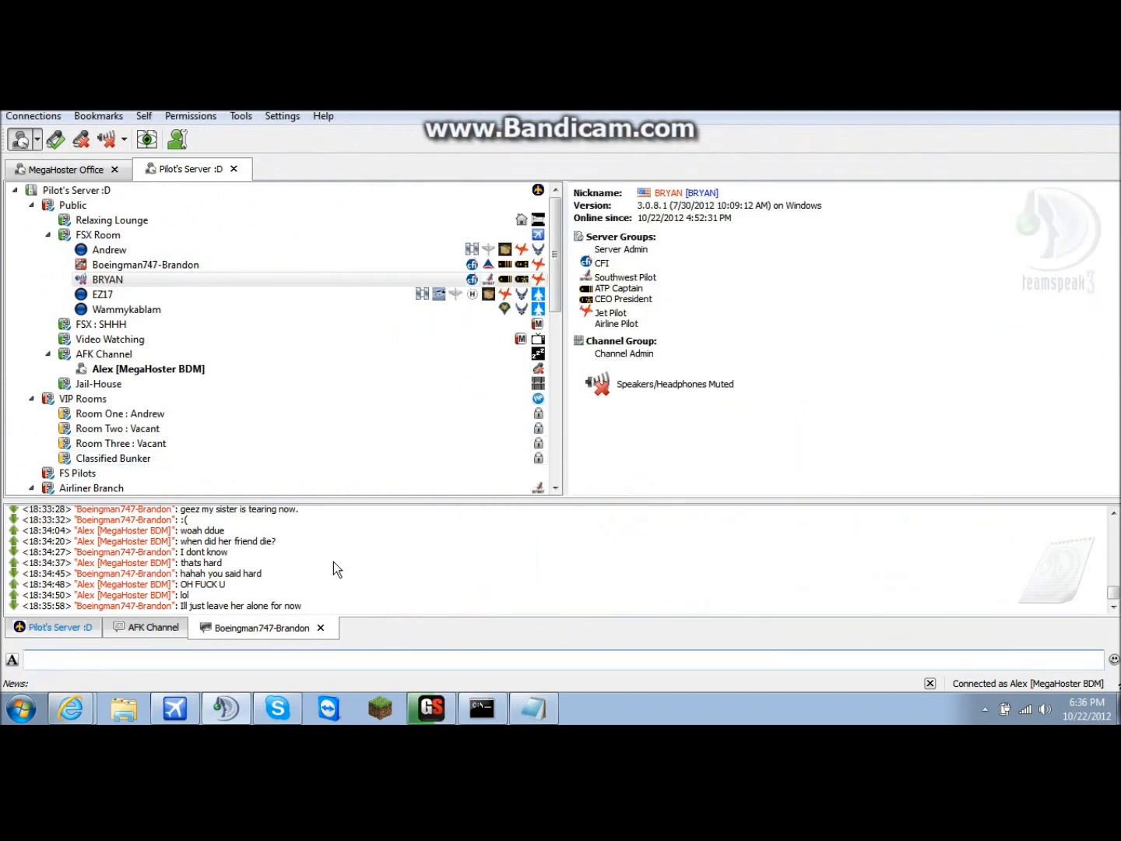
{"action": "left_click", "coordinate": [21, 117]}
{"action": "left_click", "coordinate": [32, 134]}
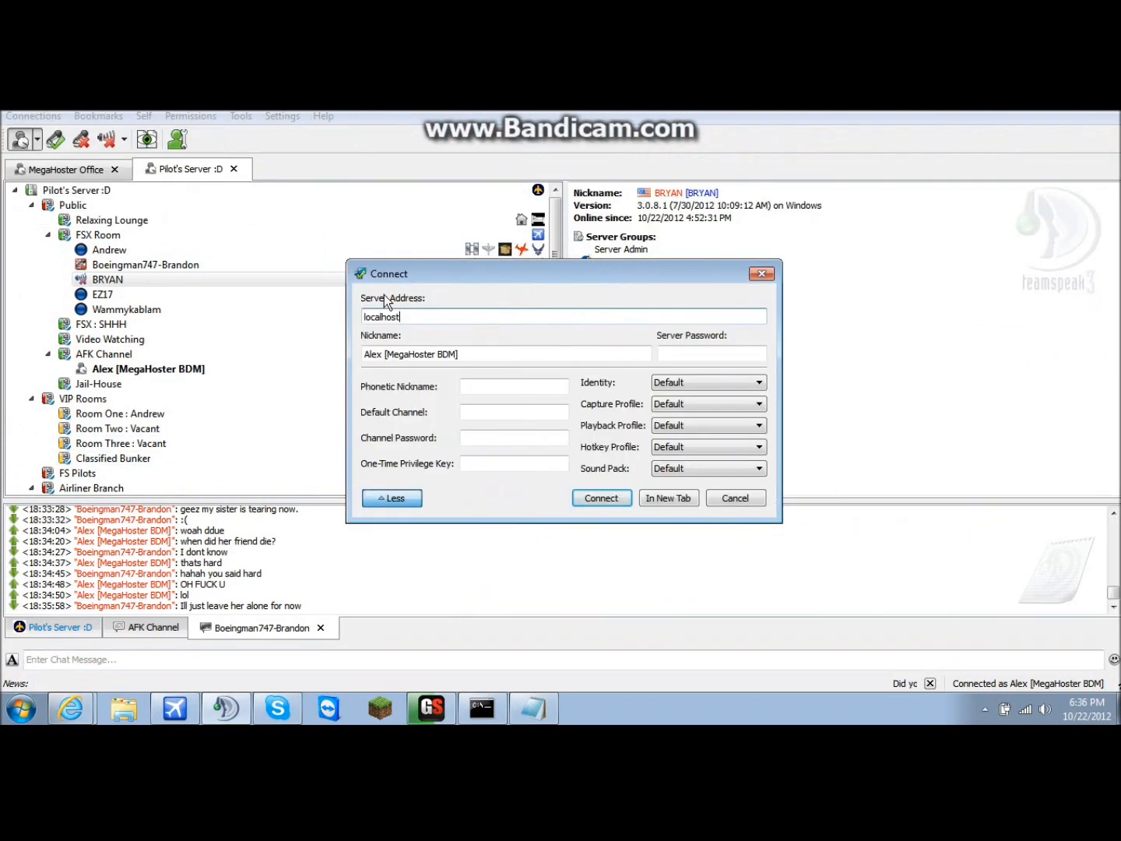
{"action": "left_click", "coordinate": [665, 499]}
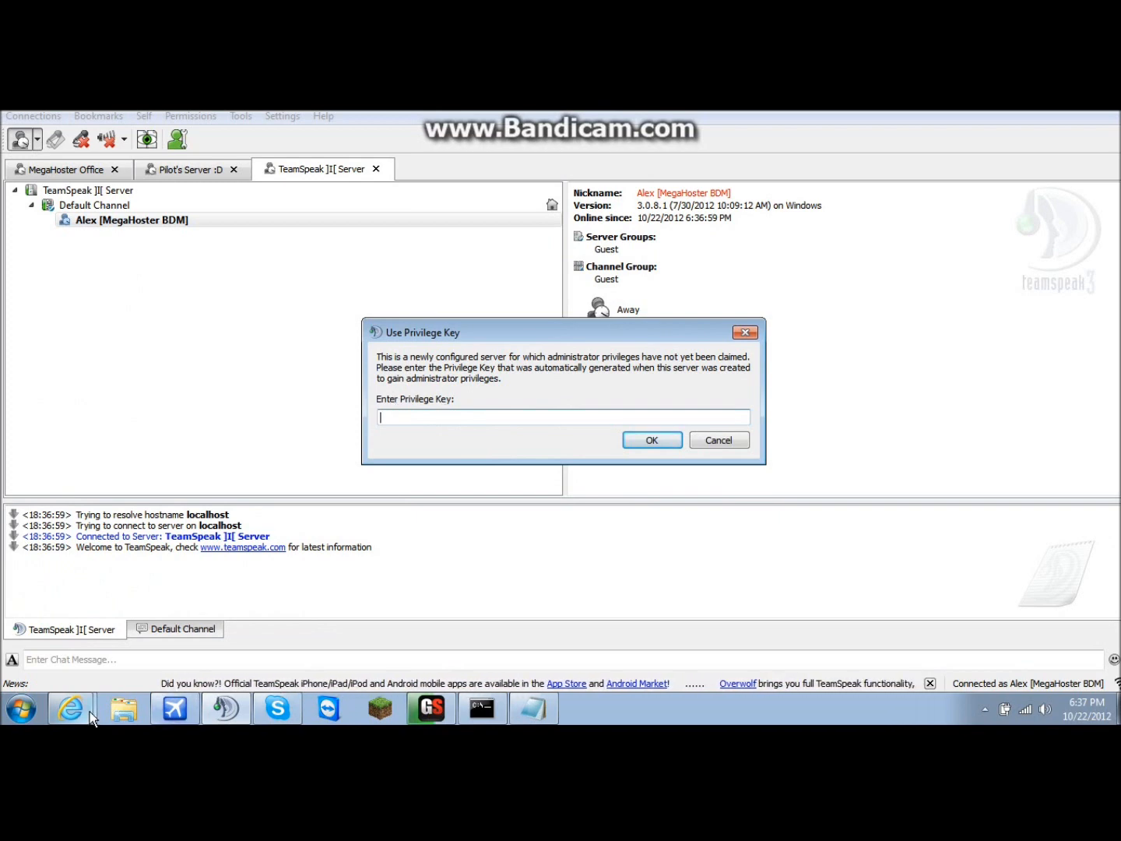
- Paste the privilege key from the Notepad notes into the key prompt and confirm it
{"action": "left_click", "coordinate": [535, 709]}
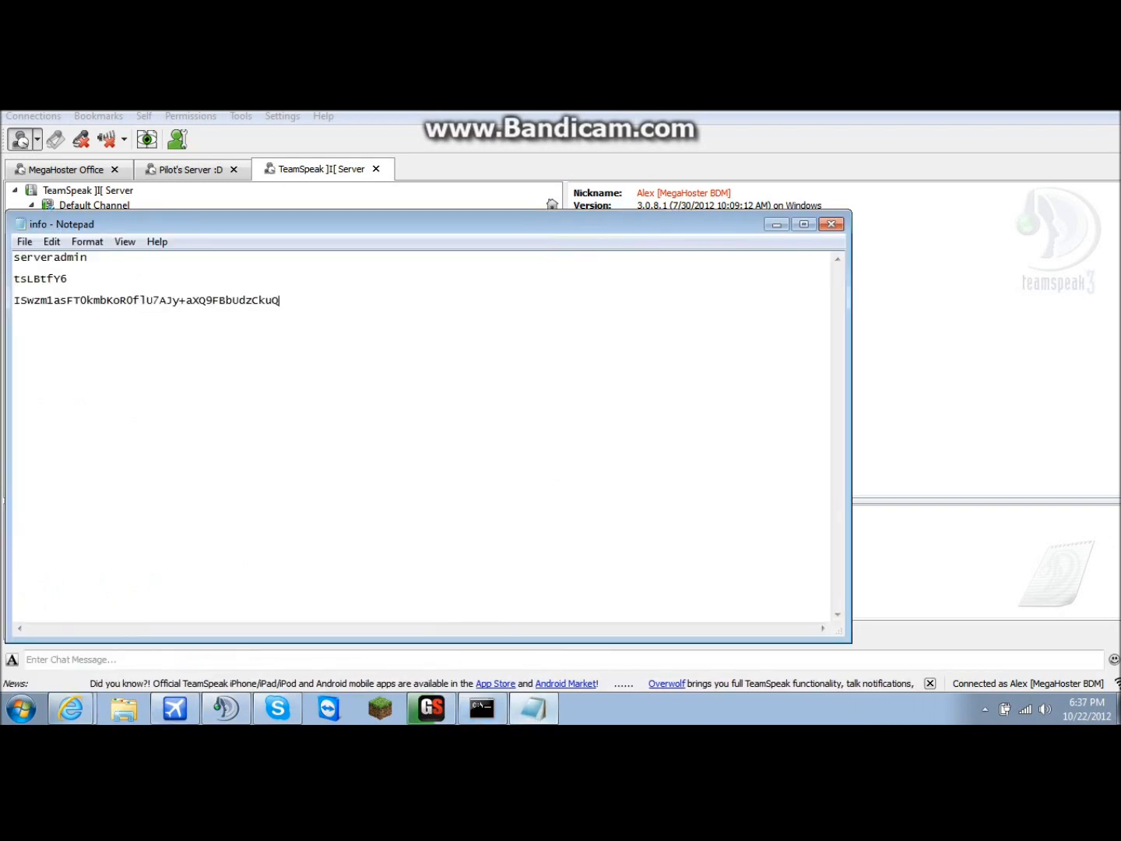
{"action": "left_click_drag", "start_coordinate": [278, 300], "coordinate": [13, 301]}
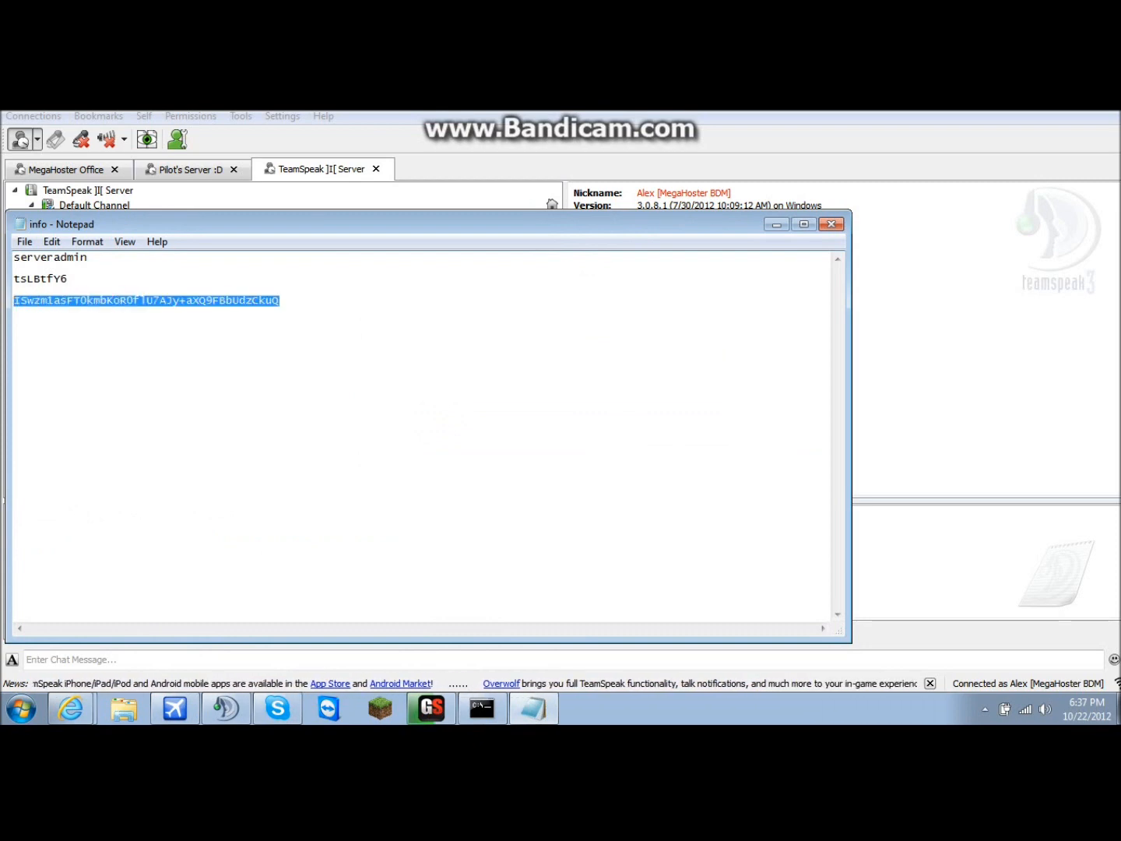
{"action": "left_click", "coordinate": [776, 224]}
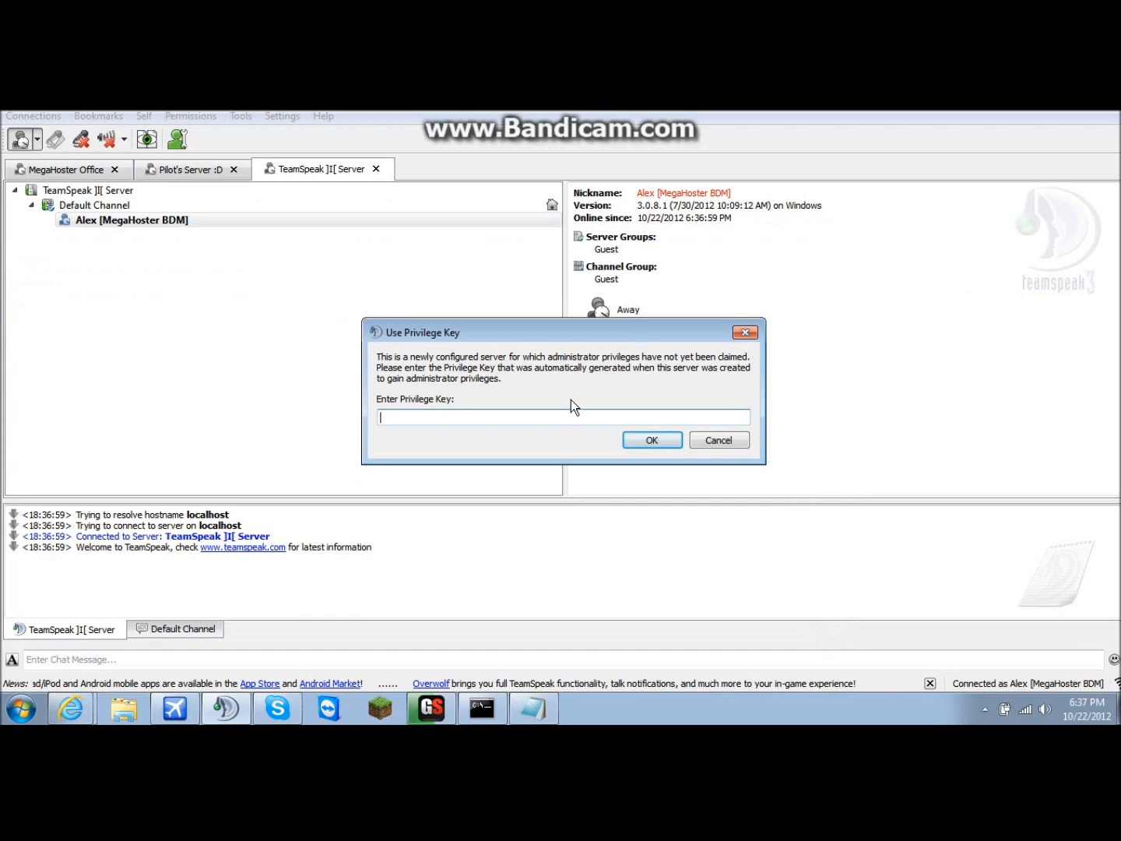
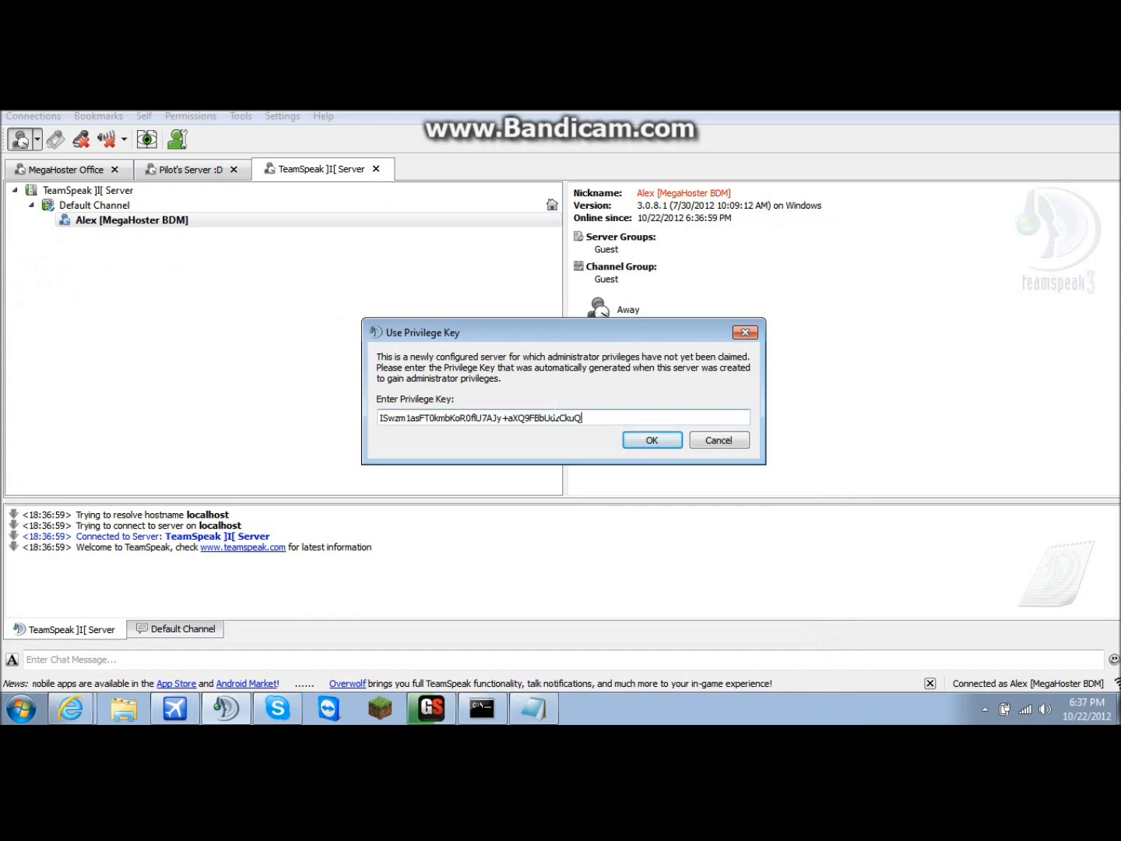
{"action": "key", "text": "Return"}
{"action": "left_click", "coordinate": [555, 417]}
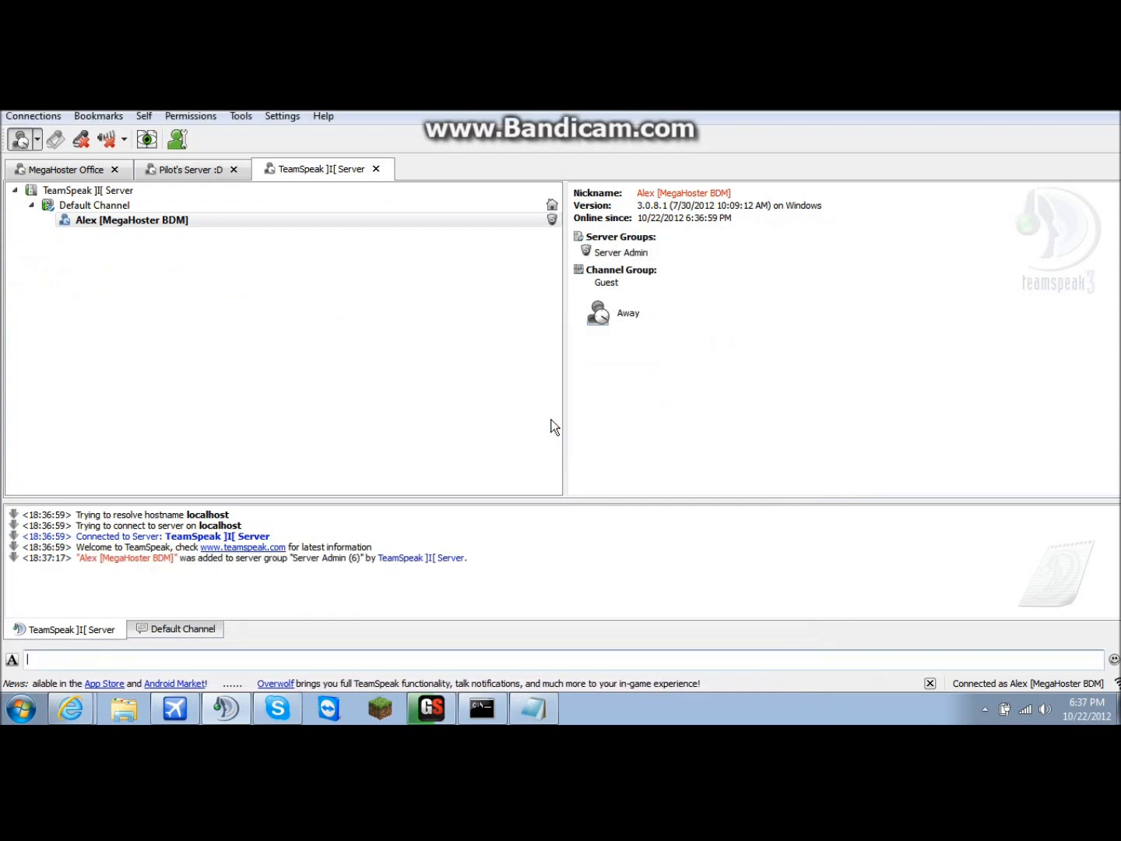
{"action": "left_click", "coordinate": [405, 189]}
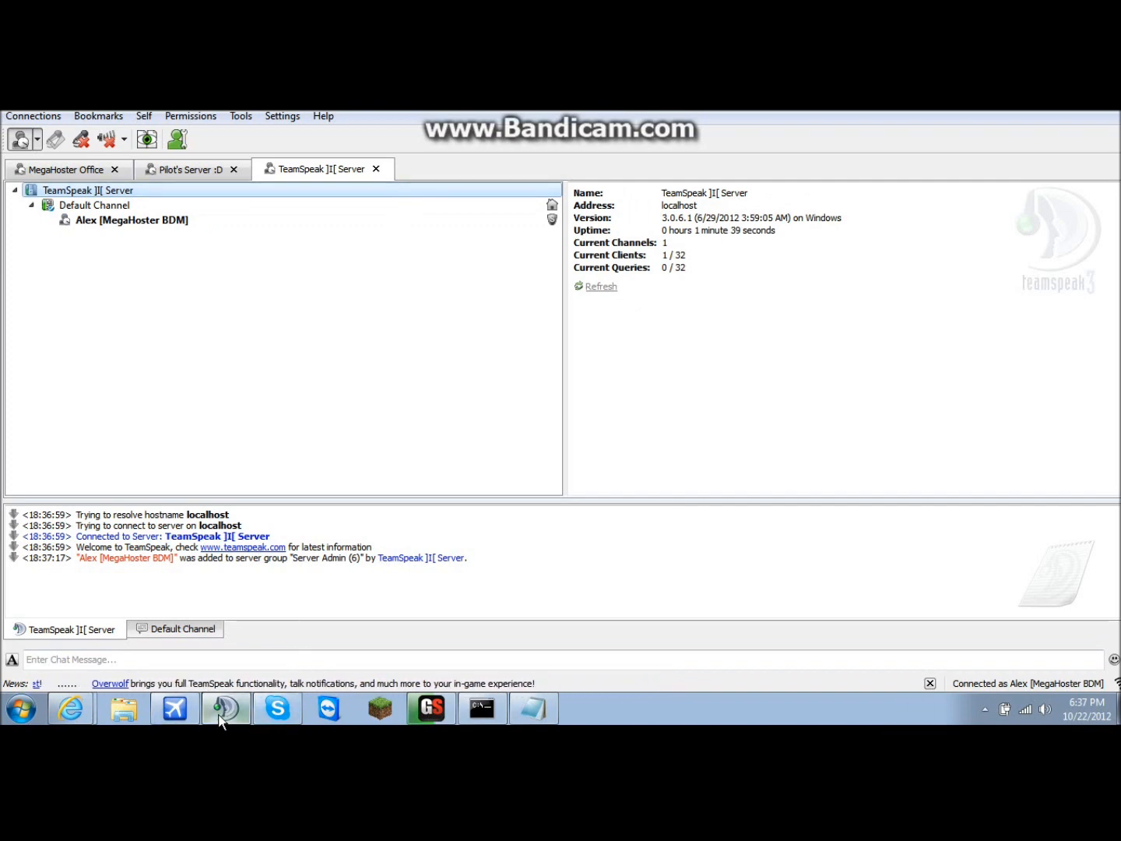
- Reposition the Notepad notes, then open and cancel the Connect dialog
{"action": "left_click", "coordinate": [517, 724]}
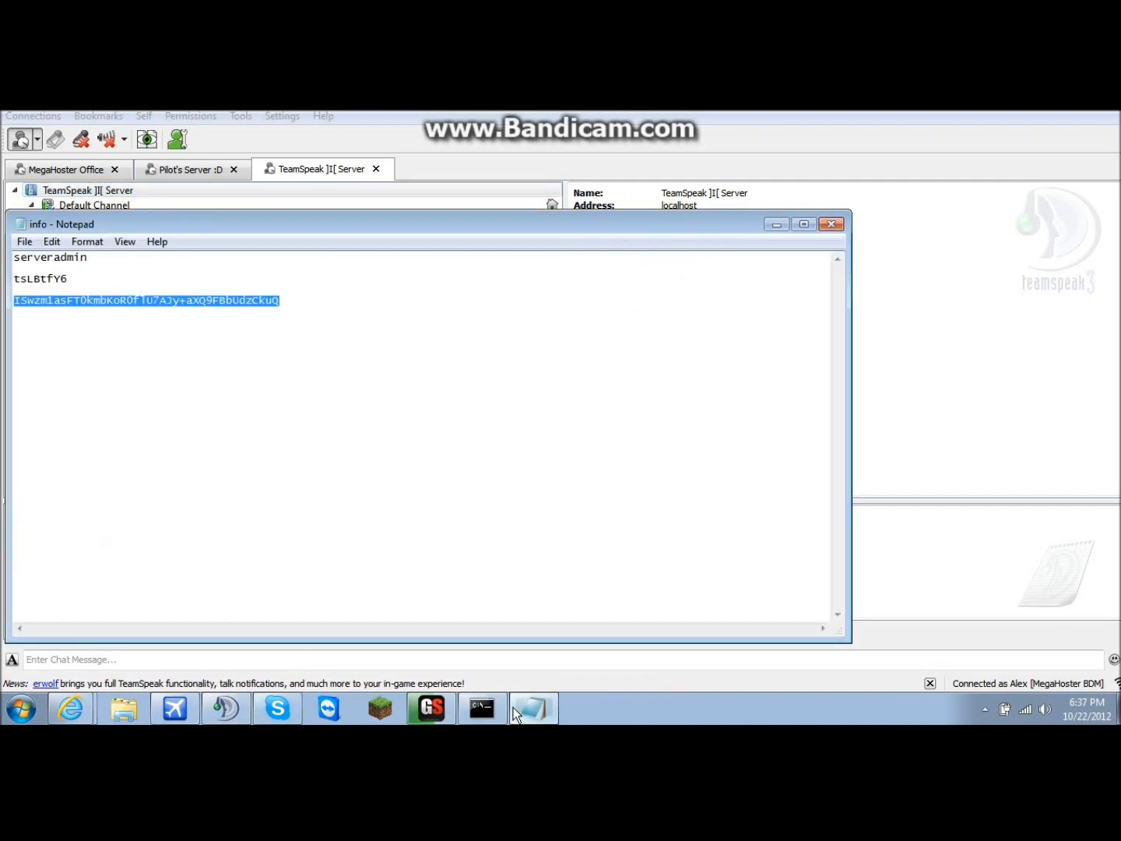
{"action": "left_click_drag", "start_coordinate": [502, 229], "coordinate": [660, 211]}
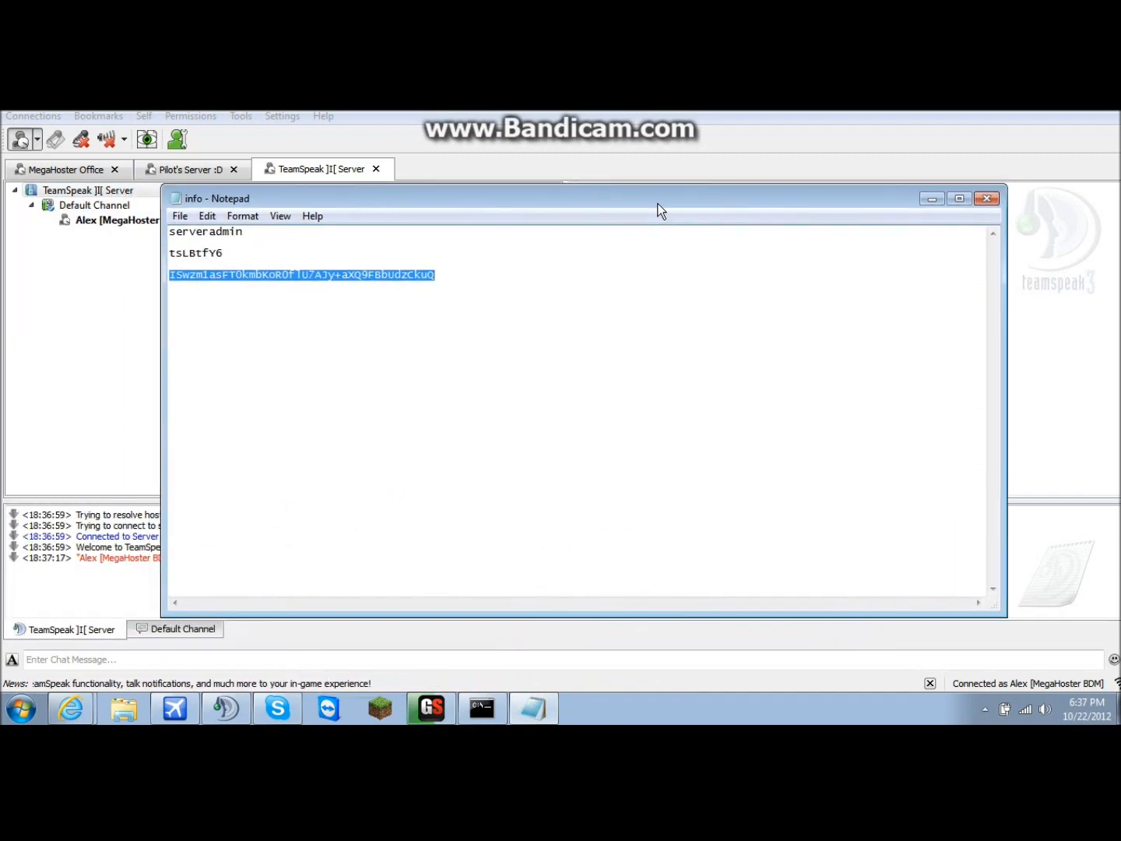
{"action": "left_click", "coordinate": [932, 200]}
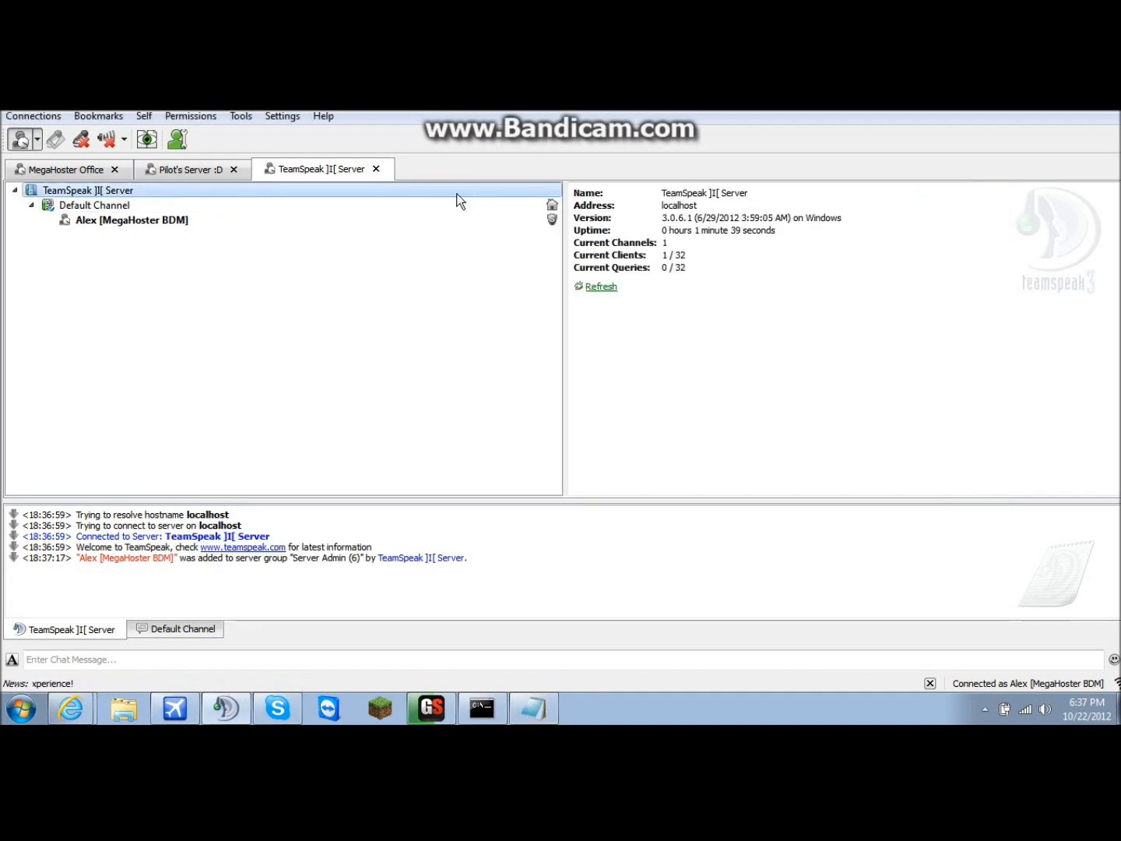
{"action": "left_click", "coordinate": [32, 116]}
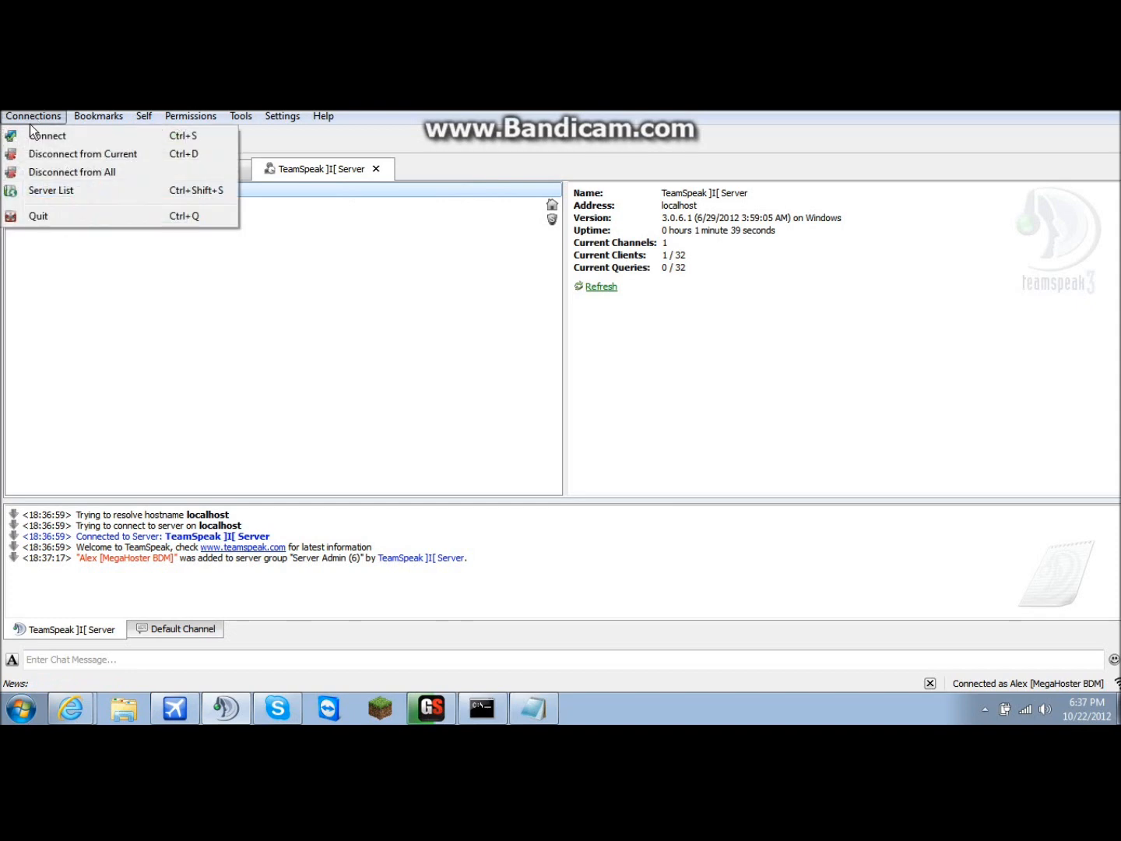
{"action": "left_click", "coordinate": [33, 136]}
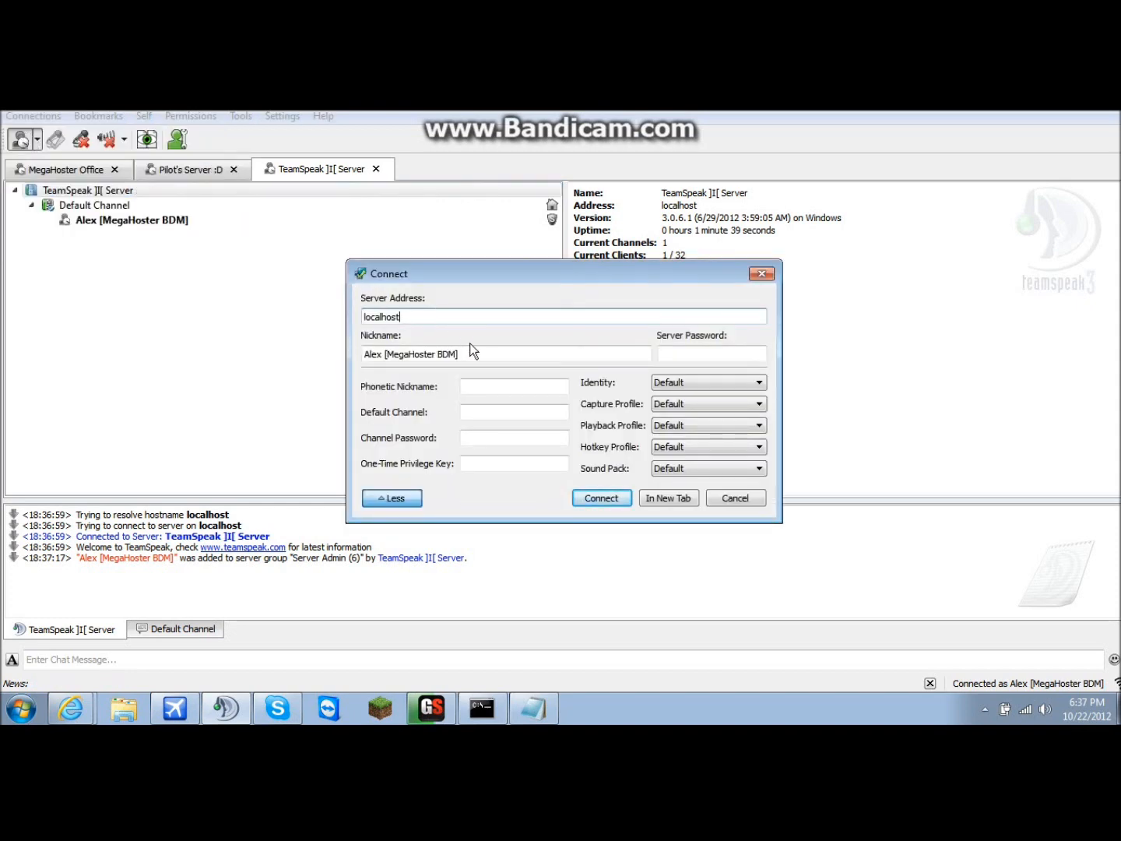
{"action": "key", "text": "Tab"}
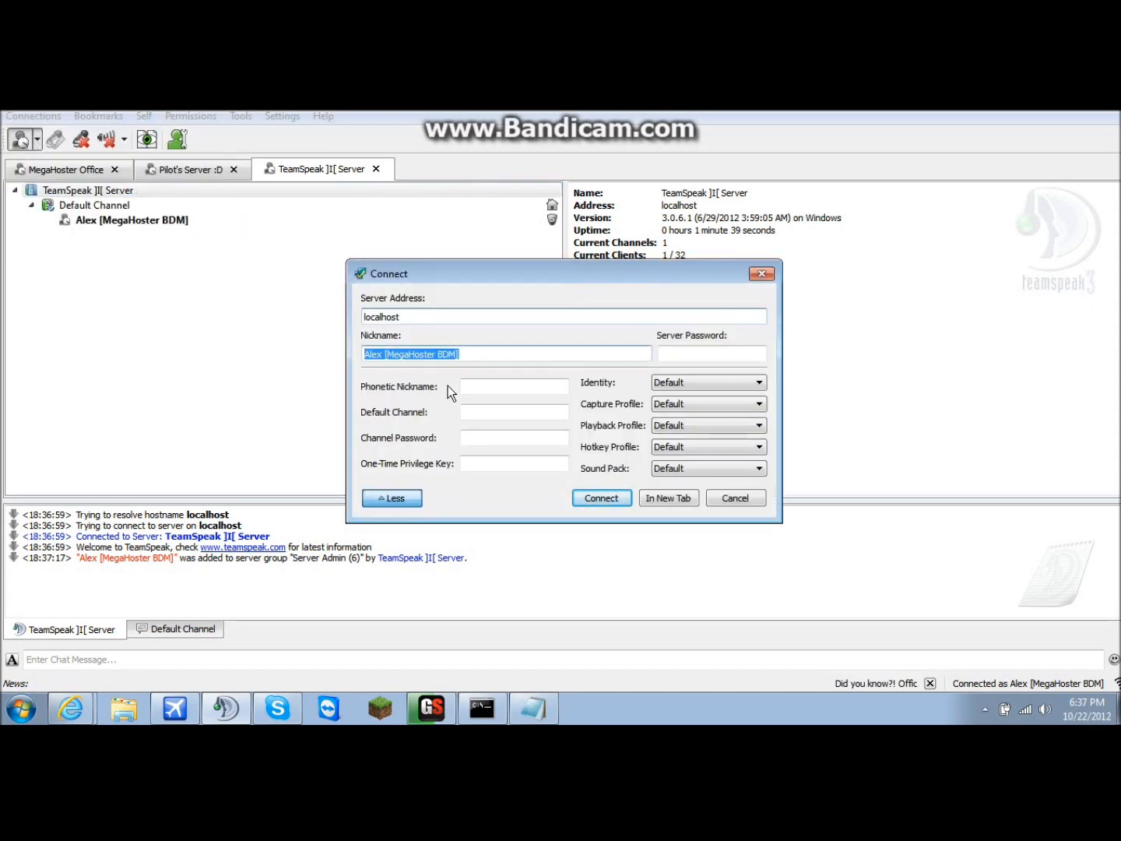
{"action": "key", "text": "Tab"}
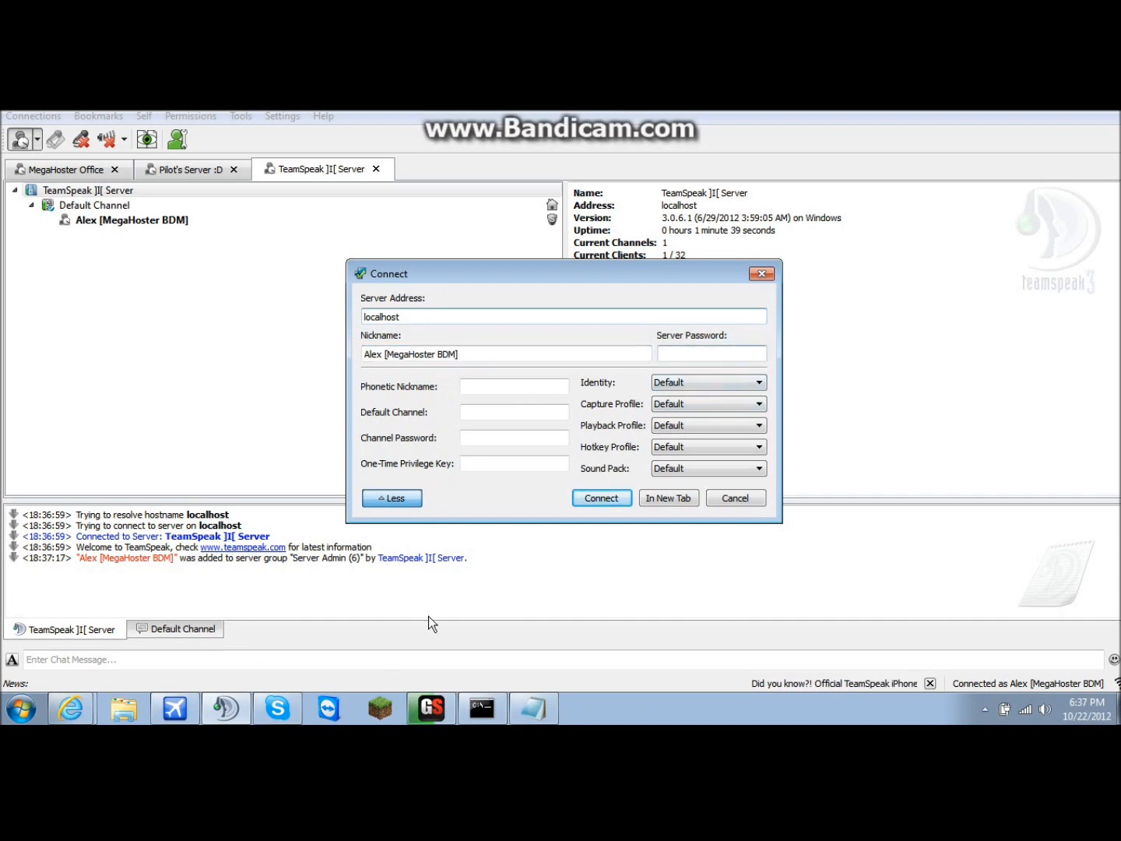
{"action": "left_click", "coordinate": [760, 275]}
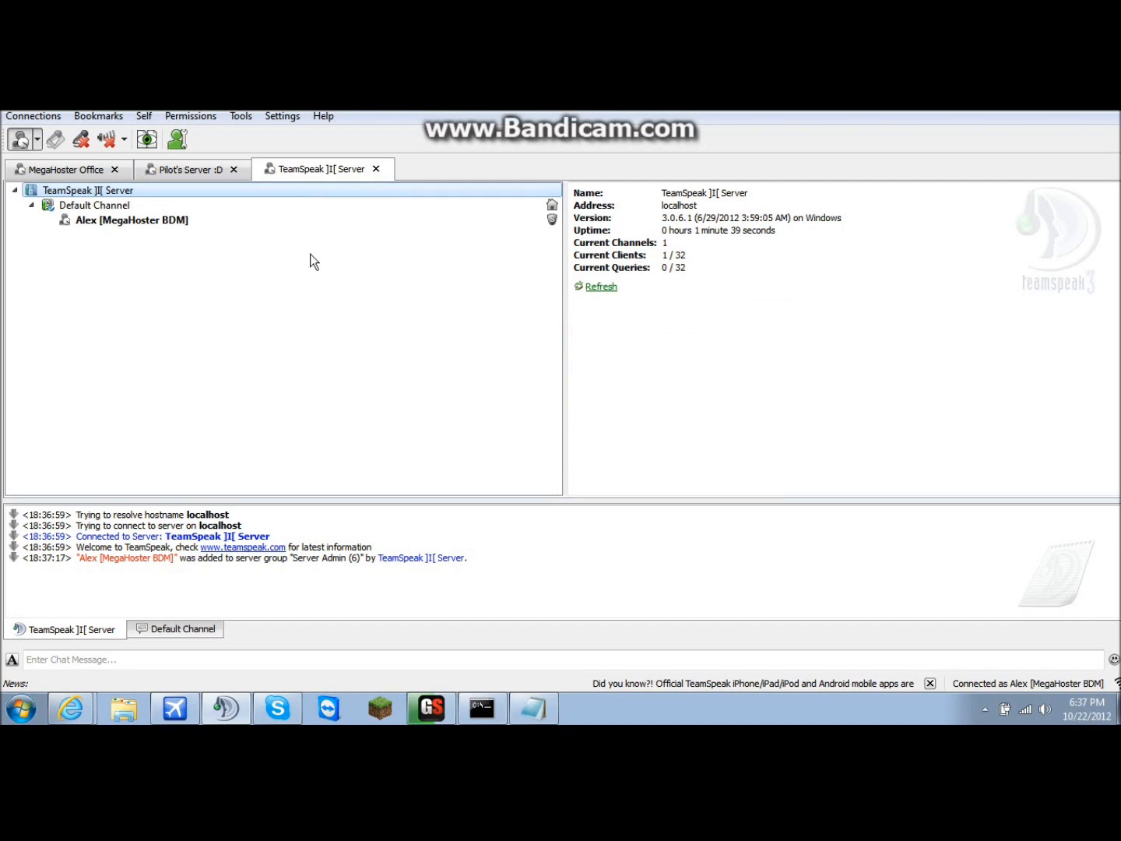
- Deselect the privilege key line and close the Notepad info notes
{"action": "left_click", "coordinate": [529, 707]}
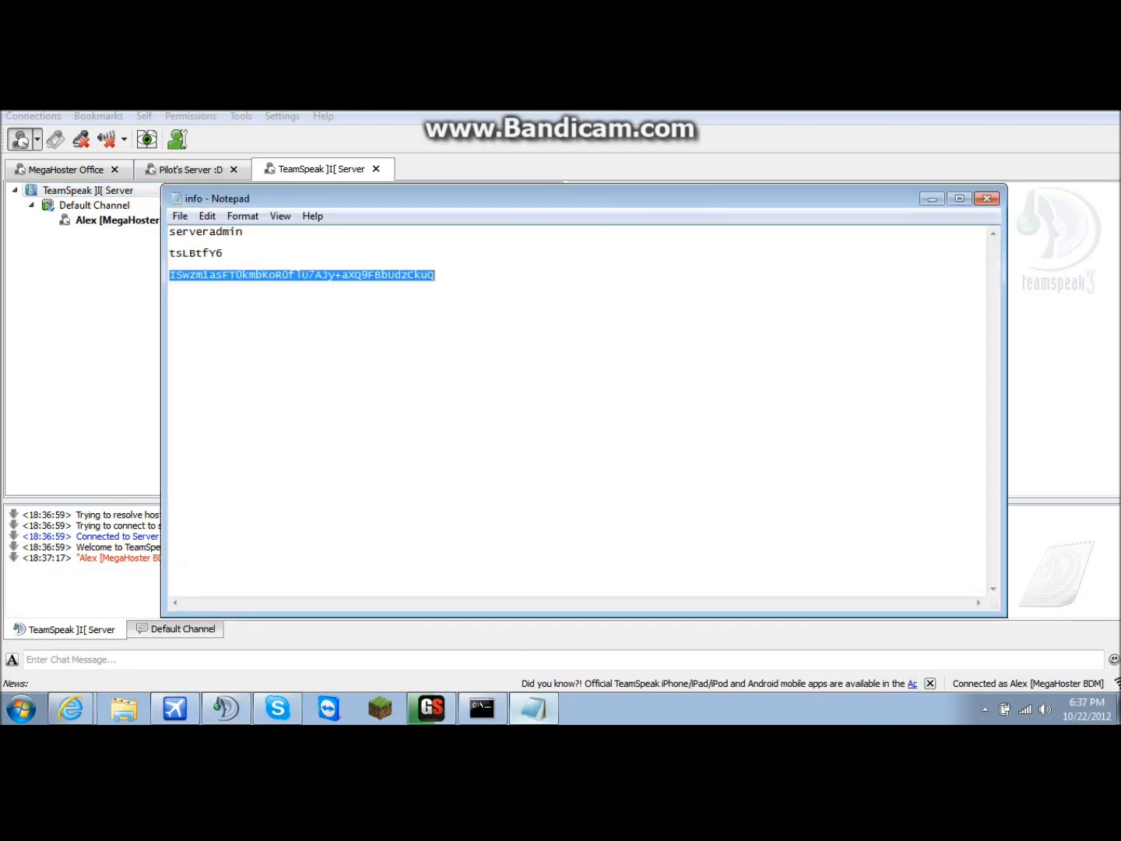
{"action": "left_click", "coordinate": [498, 264]}
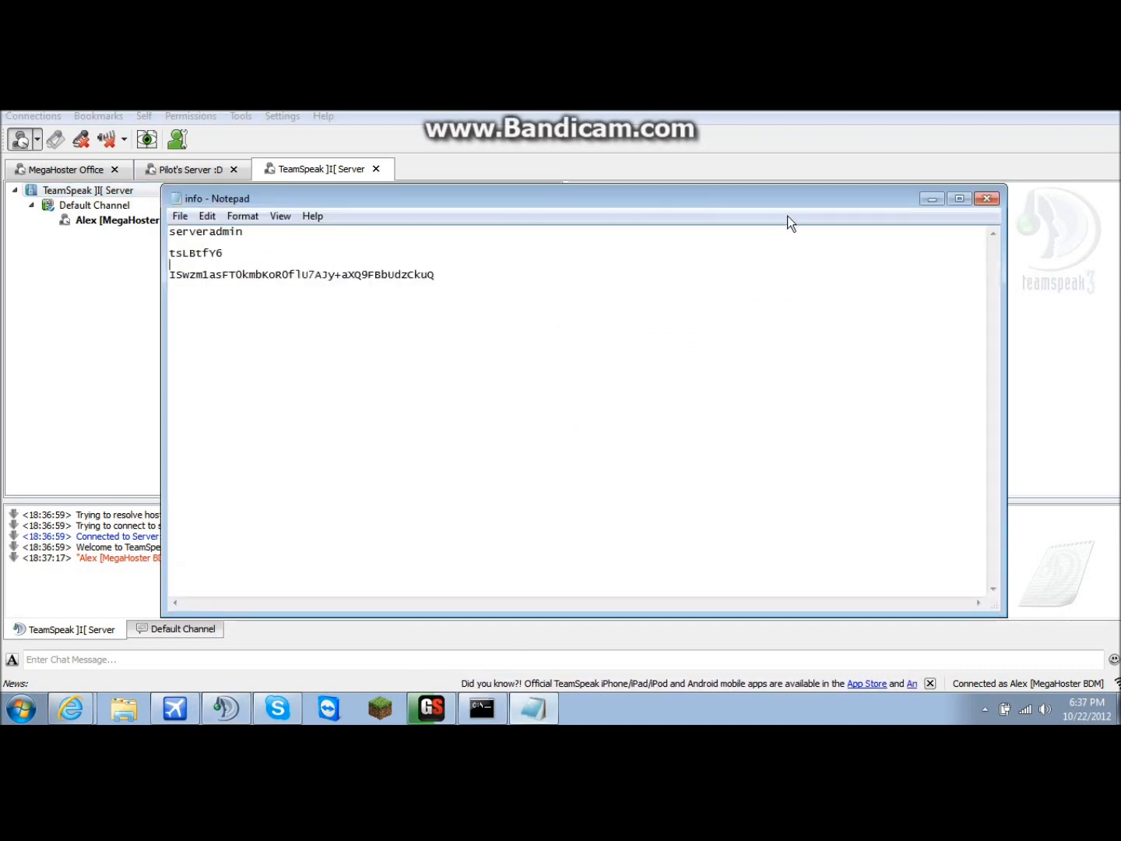
{"action": "left_click", "coordinate": [936, 199]}
{"action": "mouse_move", "coordinate": [538, 711]}
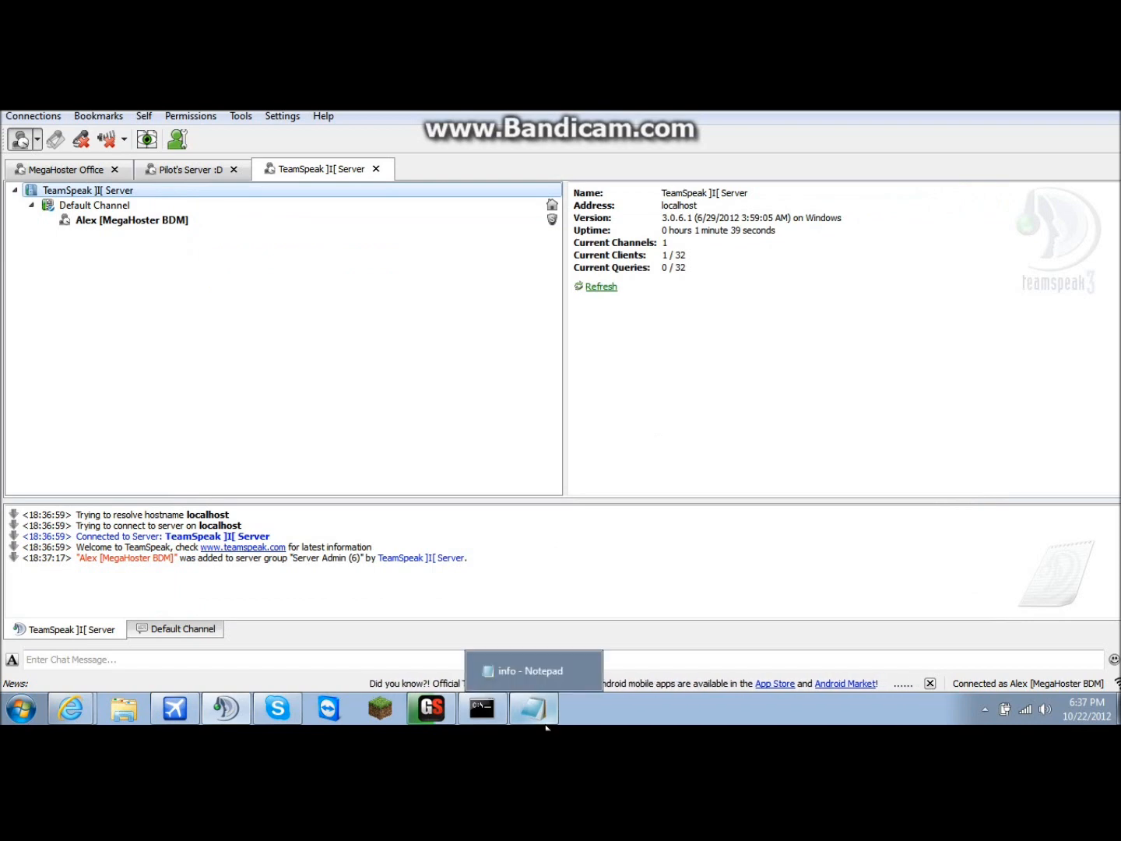
{"action": "left_click", "coordinate": [583, 671]}
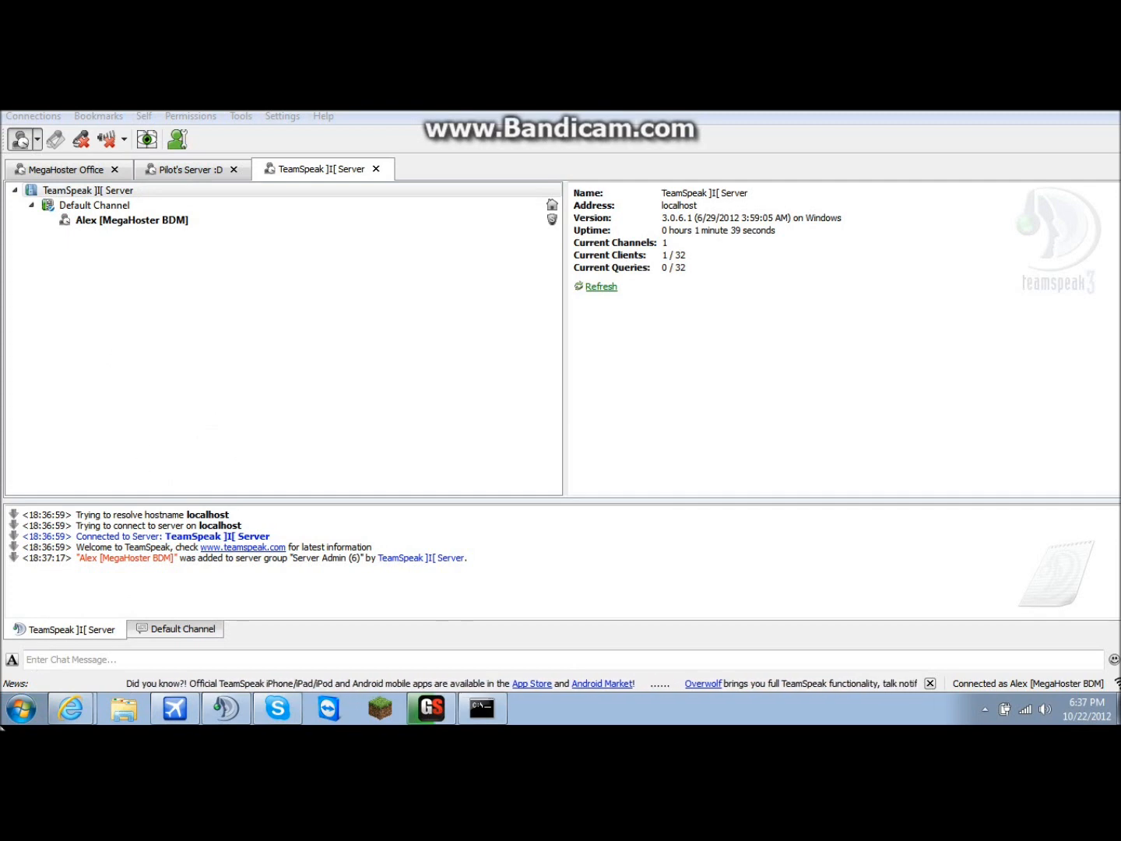
- Search the Start menu for 'command pro', then dismiss the search
{"action": "left_click", "coordinate": [4, 715]}
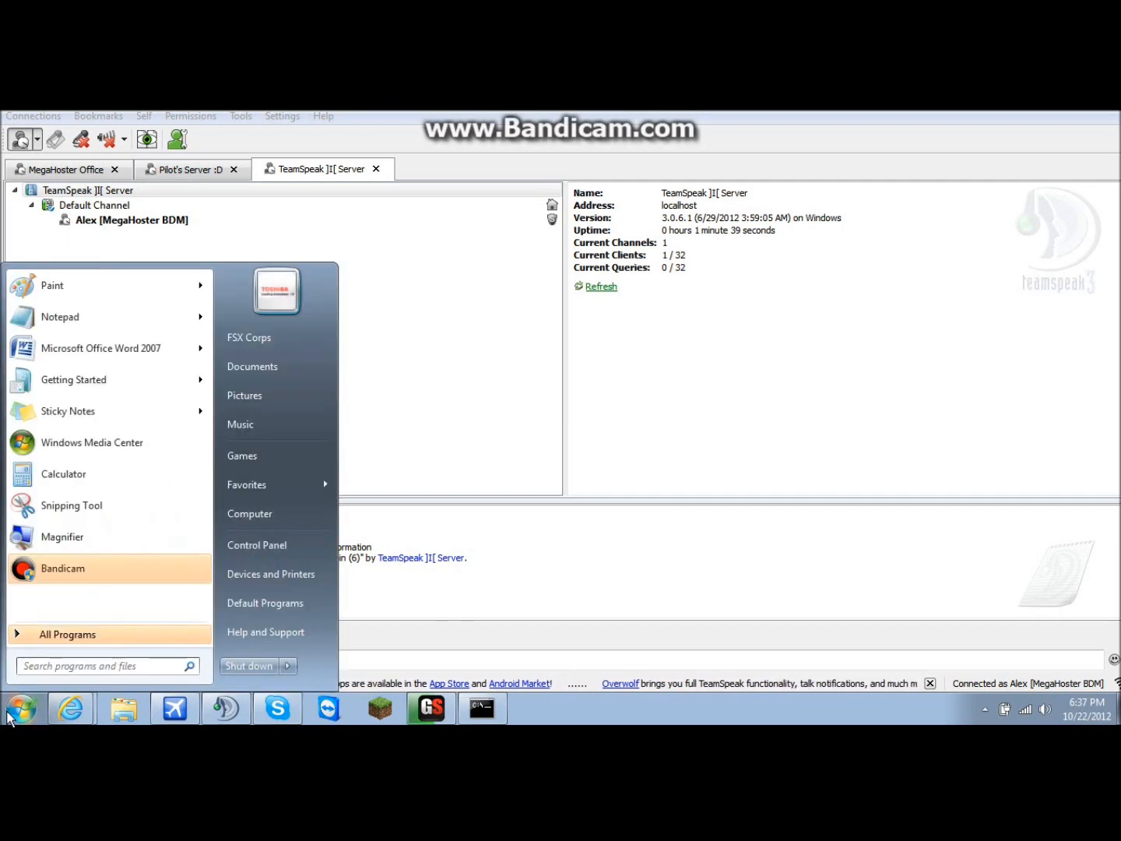
{"action": "left_click", "coordinate": [10, 718]}
{"action": "left_click", "coordinate": [19, 712]}
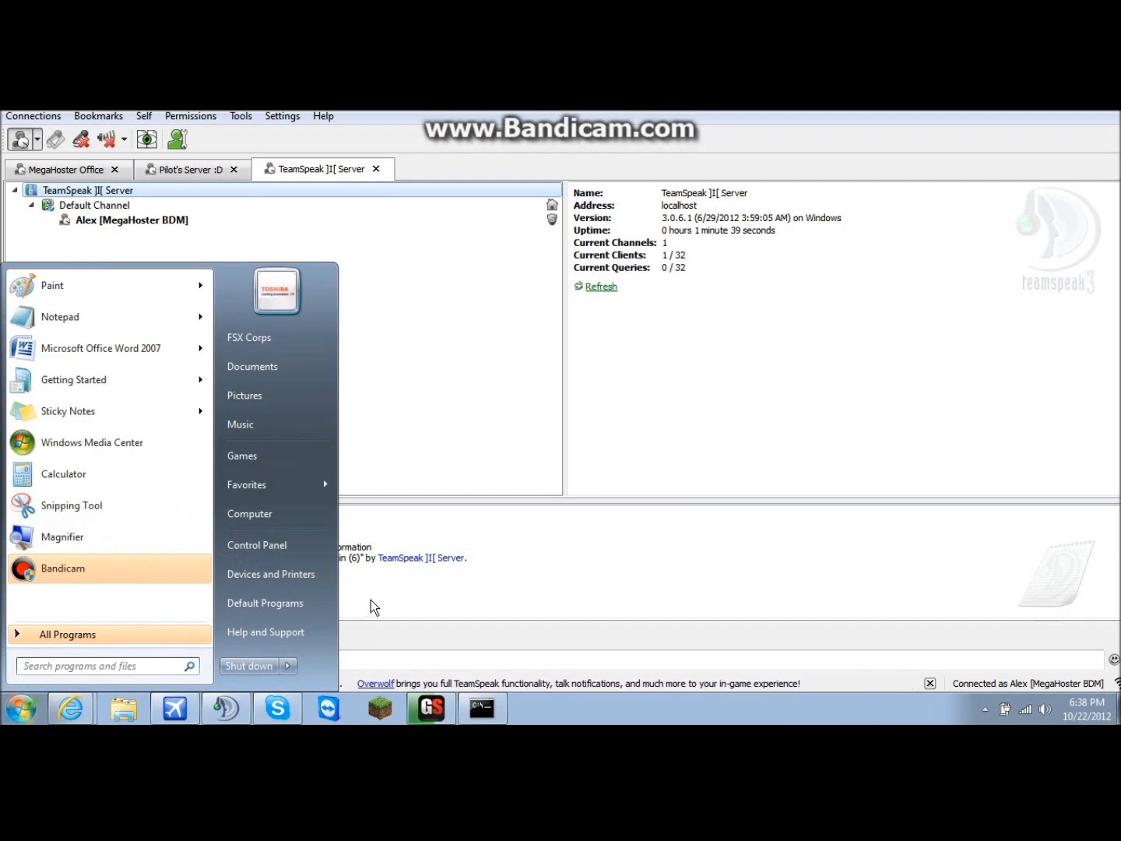
{"action": "type", "text": "command pro"}
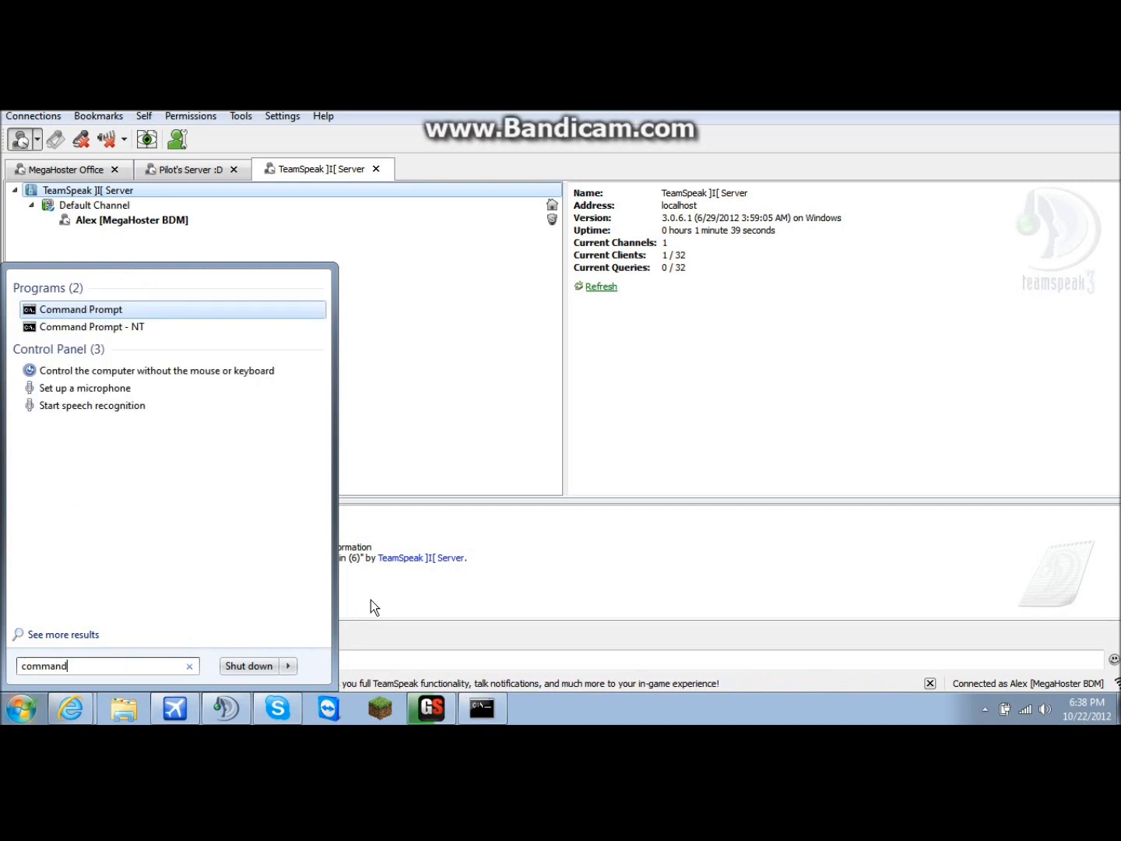
{"action": "key", "text": "BackSpace"}
{"action": "key", "text": "BackSpace"}
{"action": "key", "text": "BackSpace"}
{"action": "key", "text": "BackSpace"}
{"action": "key", "text": "BackSpace"}
{"action": "key", "text": "BackSpace"}
{"action": "key", "text": "BackSpace"}
{"action": "key", "text": "BackSpace"}
{"action": "key", "text": "BackSpace"}
{"action": "key", "text": "BackSpace"}
{"action": "key", "text": "BackSpace"}
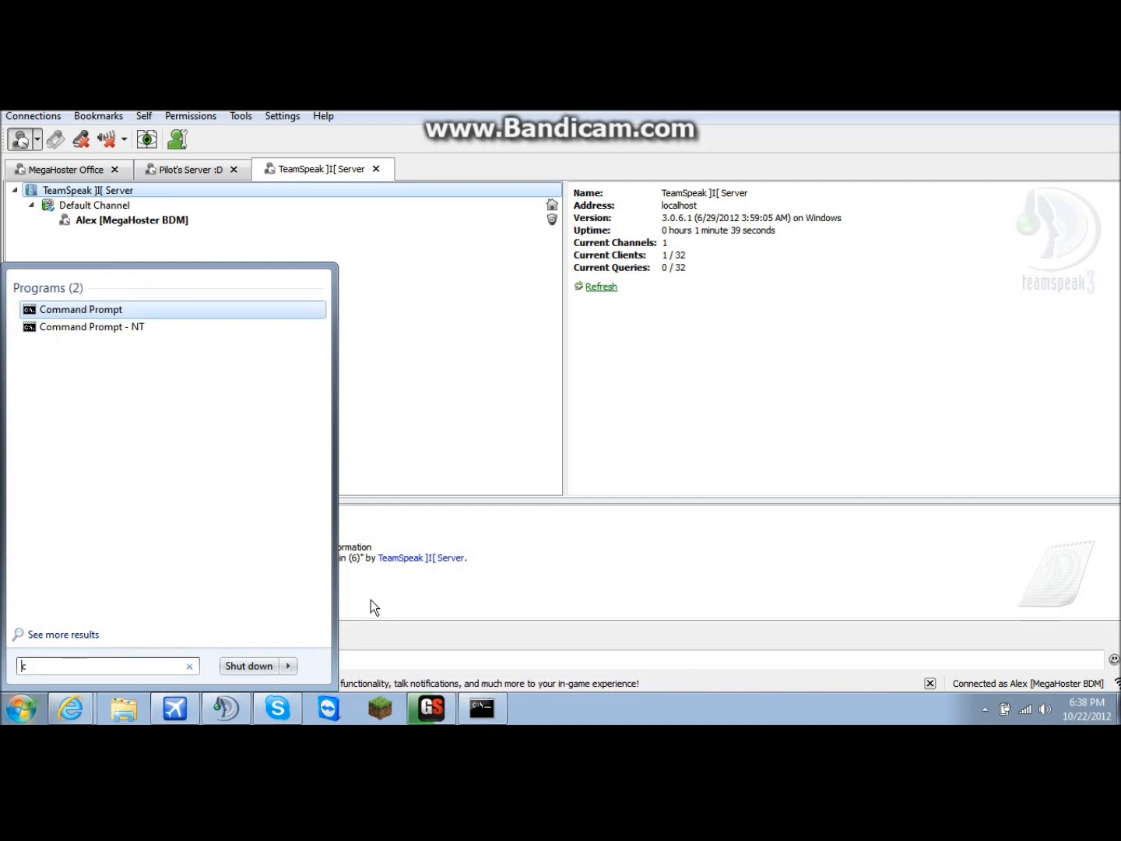
{"action": "key", "text": "Escape"}
- In Command Prompt, run telnet to launch Microsoft Telnet, then close the window
{"action": "left_click", "coordinate": [493, 714]}
{"action": "left_click_drag", "start_coordinate": [768, 296], "coordinate": [769, 334]}
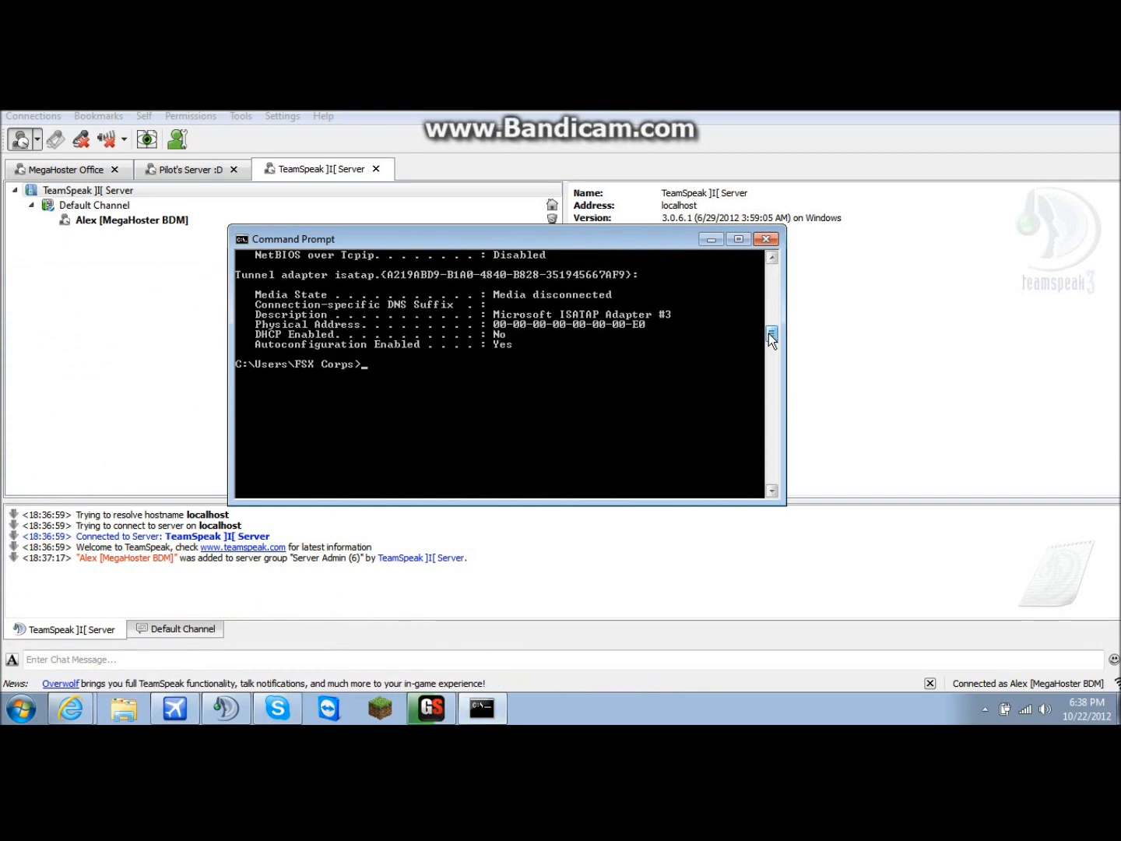
{"action": "type", "text": "telnet"}
{"action": "key", "text": "Return"}
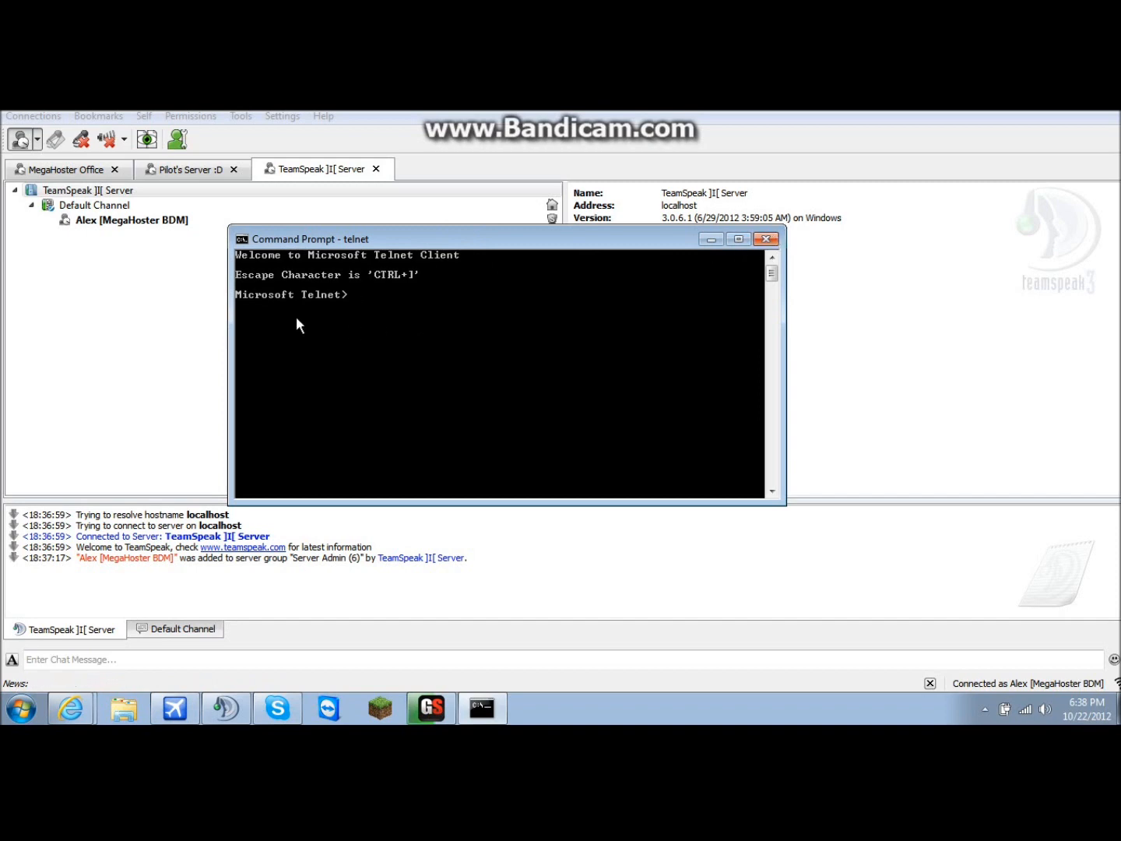
{"action": "left_click", "coordinate": [766, 241]}
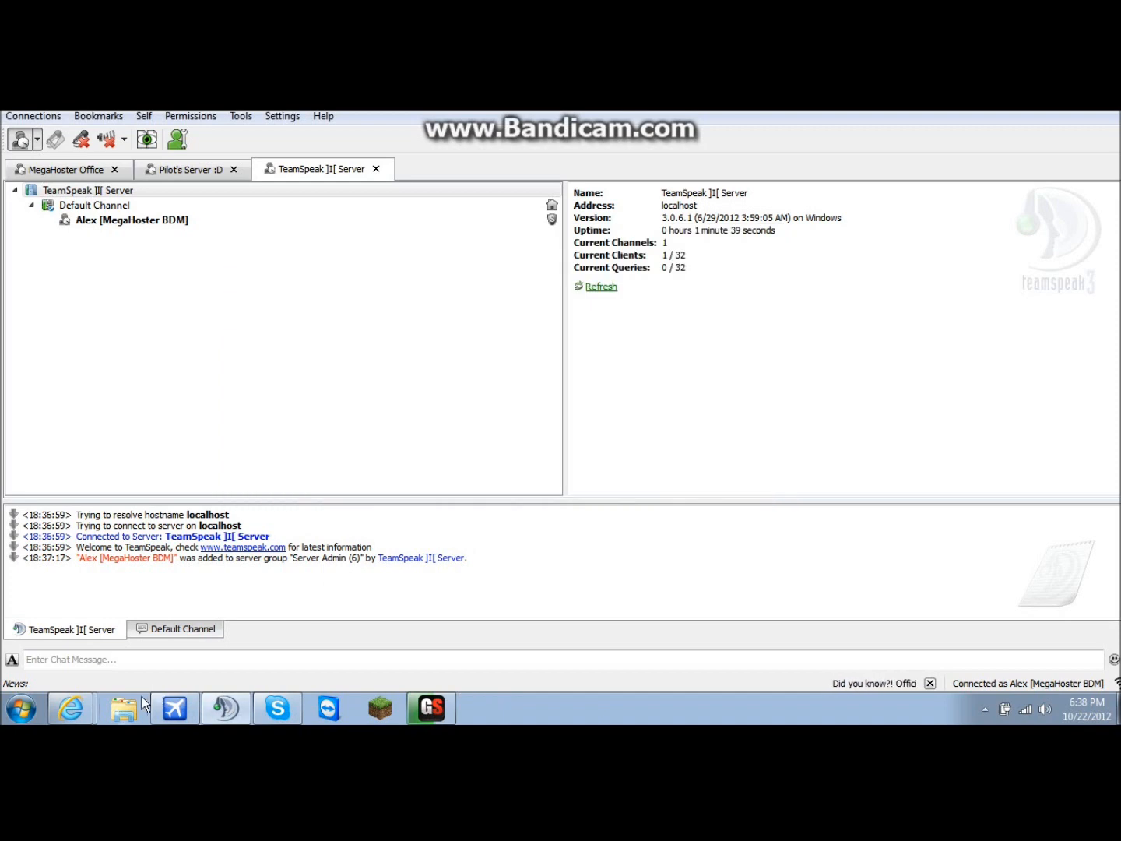
- Check the TeamSpeak server in Windows Firewall's allowed programs list, then close it
{"action": "left_click", "coordinate": [3, 725]}
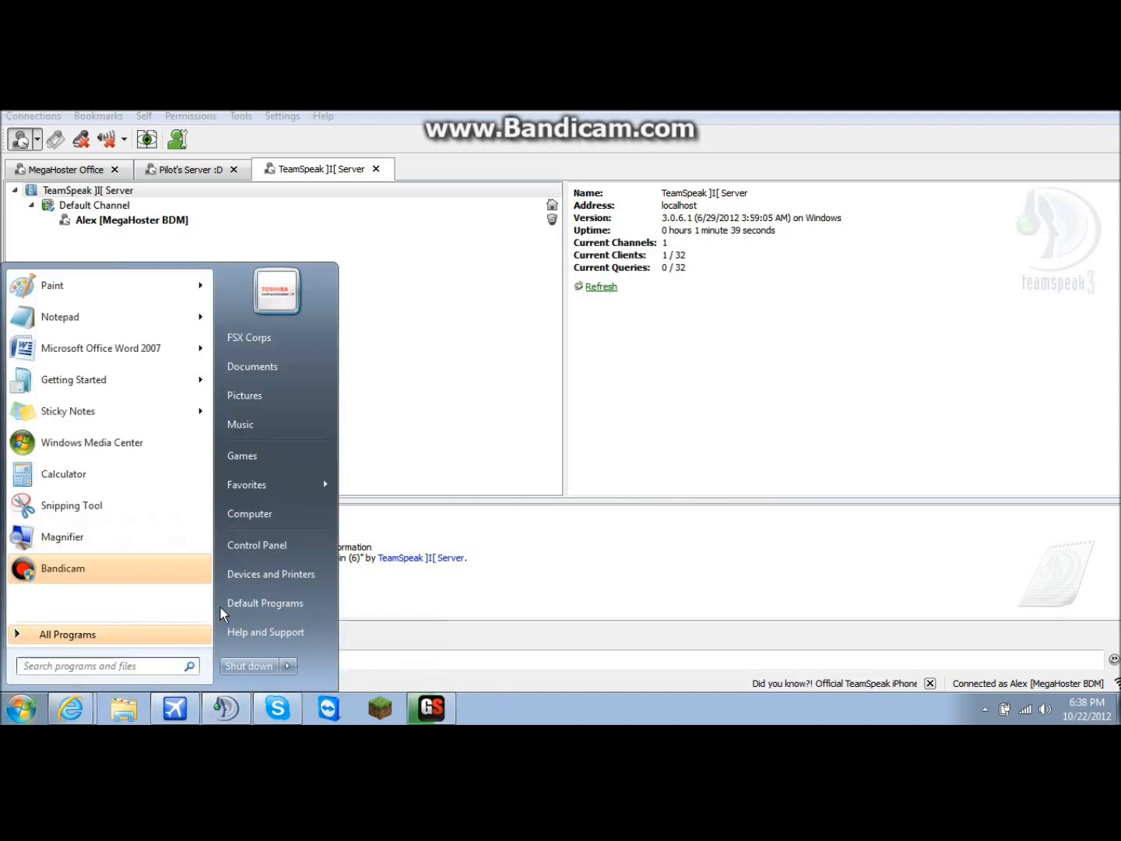
{"action": "left_click", "coordinate": [258, 544]}
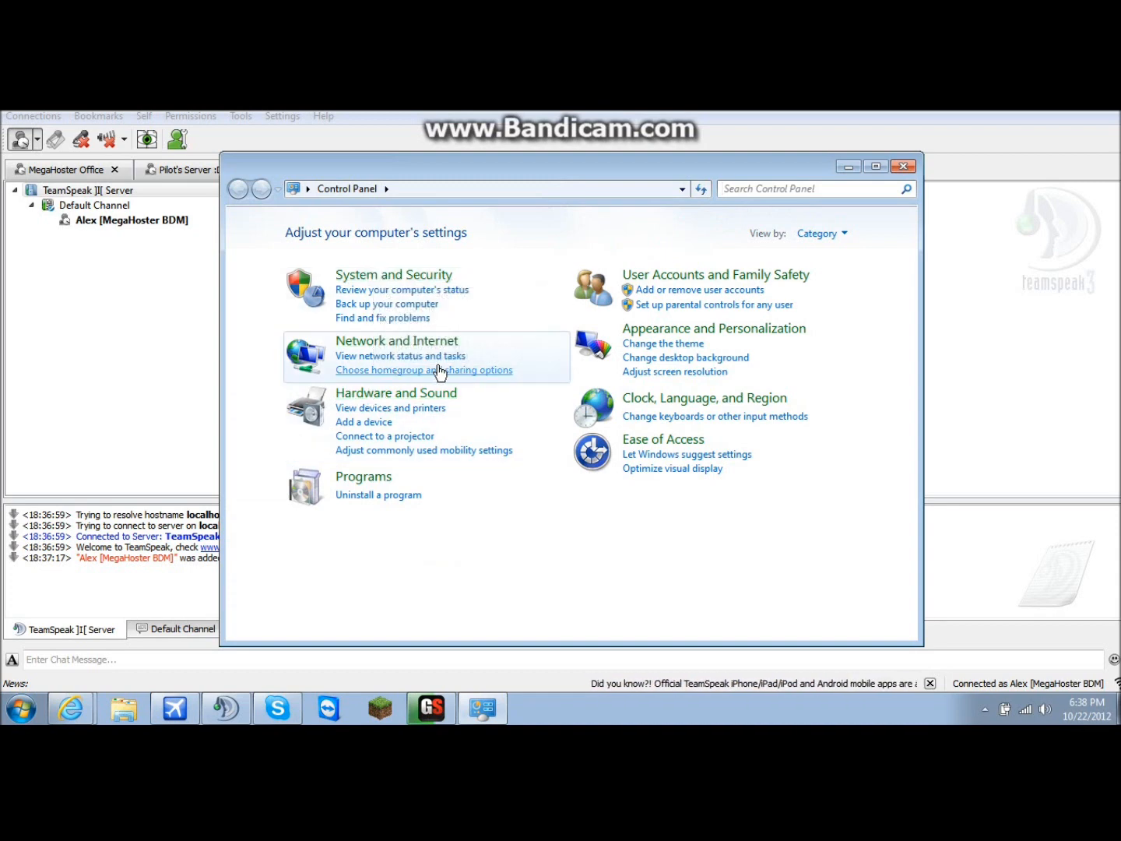
{"action": "left_click", "coordinate": [399, 276]}
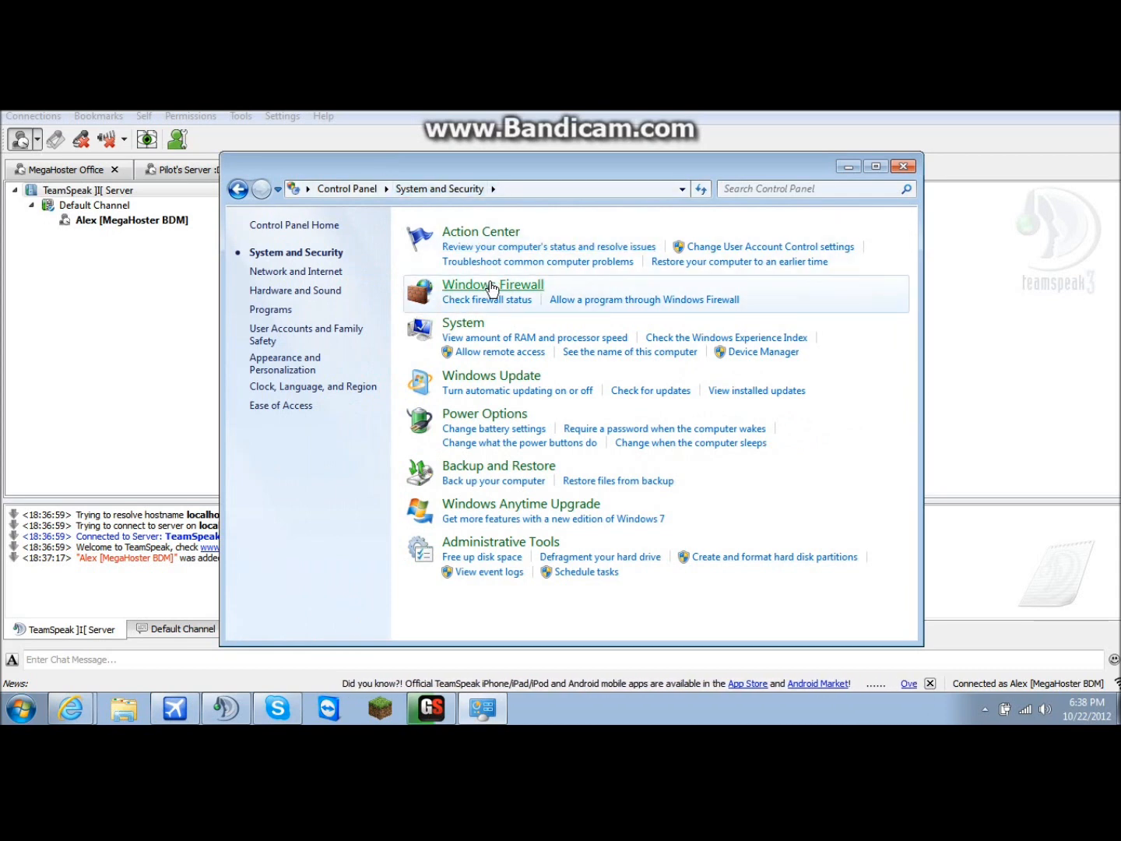
{"action": "left_click", "coordinate": [545, 315]}
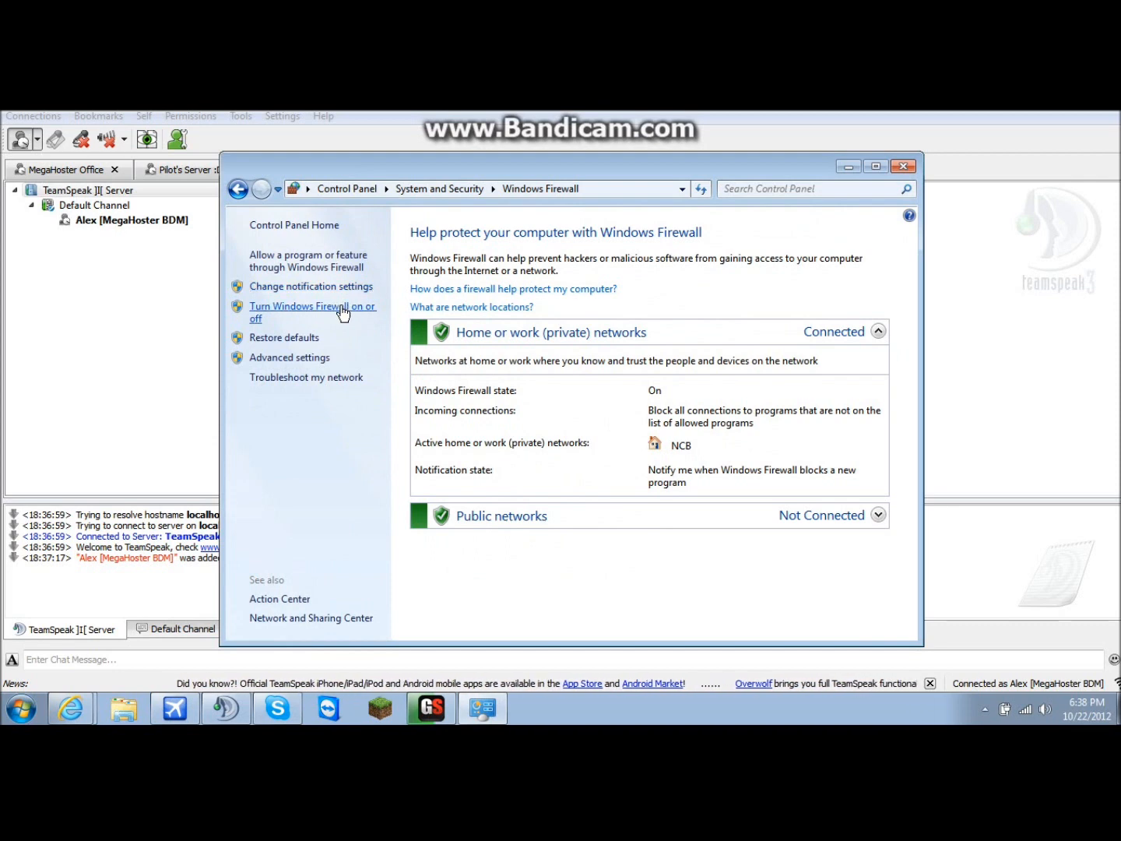
{"action": "left_click", "coordinate": [327, 269]}
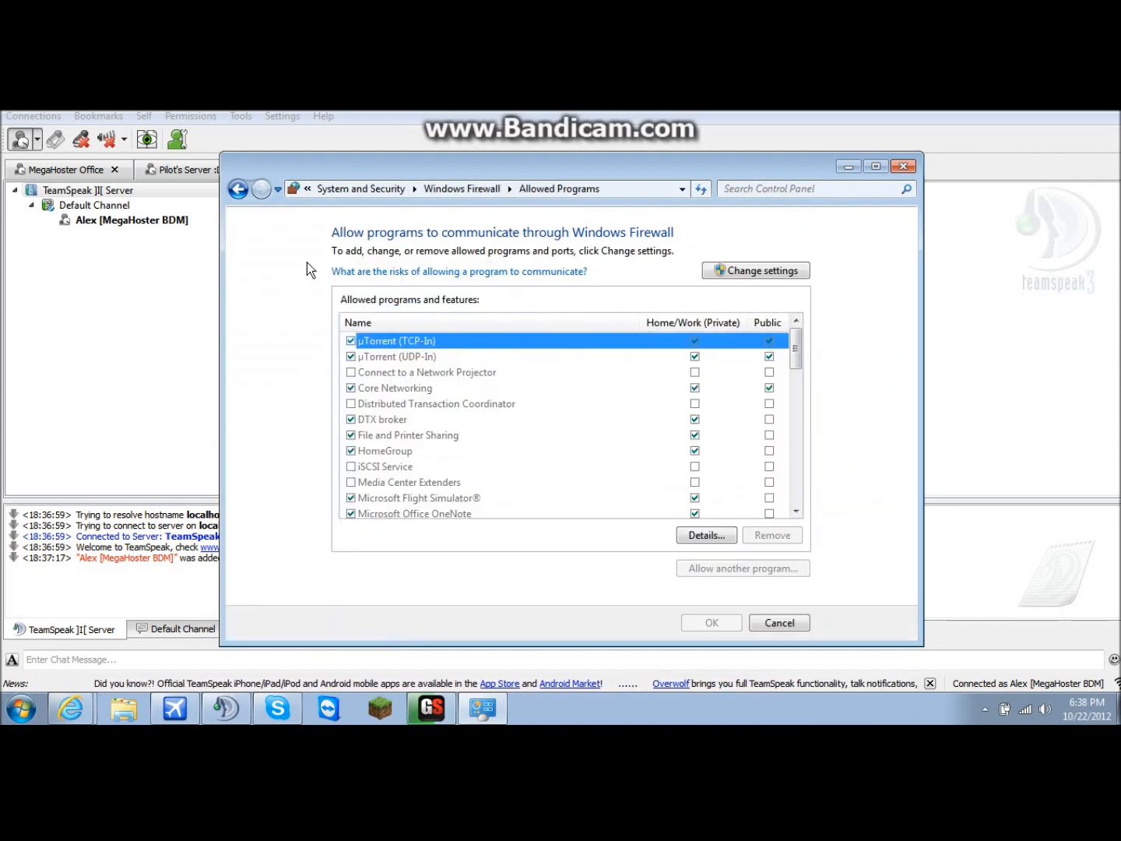
{"action": "left_click_drag", "start_coordinate": [795, 353], "coordinate": [796, 437]}
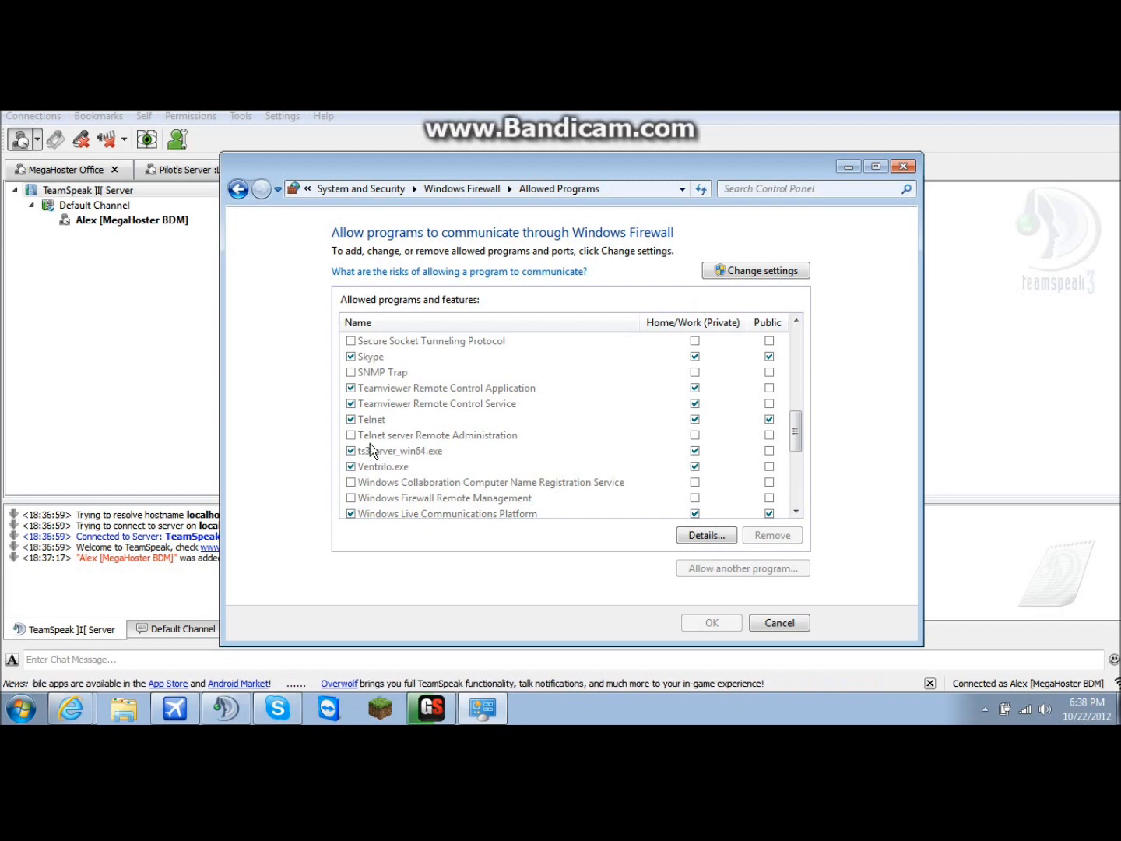
{"action": "left_click", "coordinate": [902, 168]}
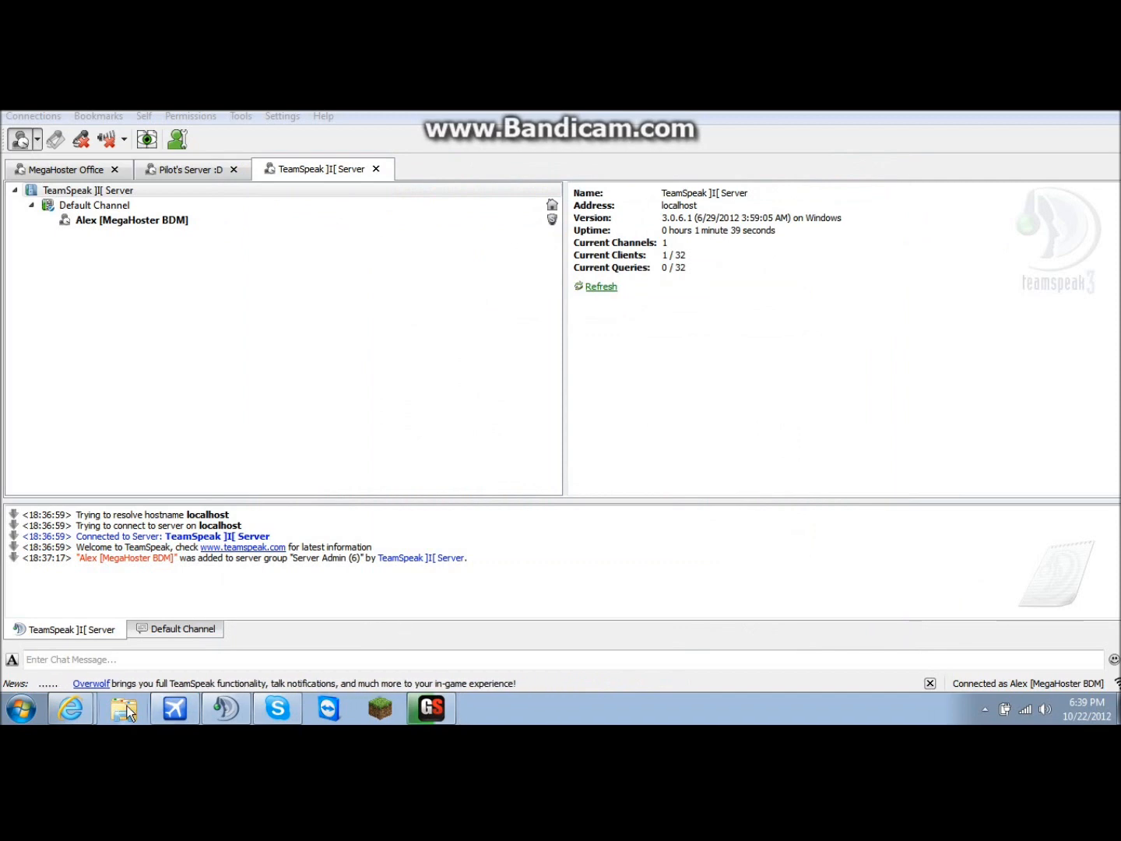
{"action": "left_click", "coordinate": [2, 727]}
- Open Control Panel's System and Security page, then go back to the category home
{"action": "left_click", "coordinate": [303, 539]}
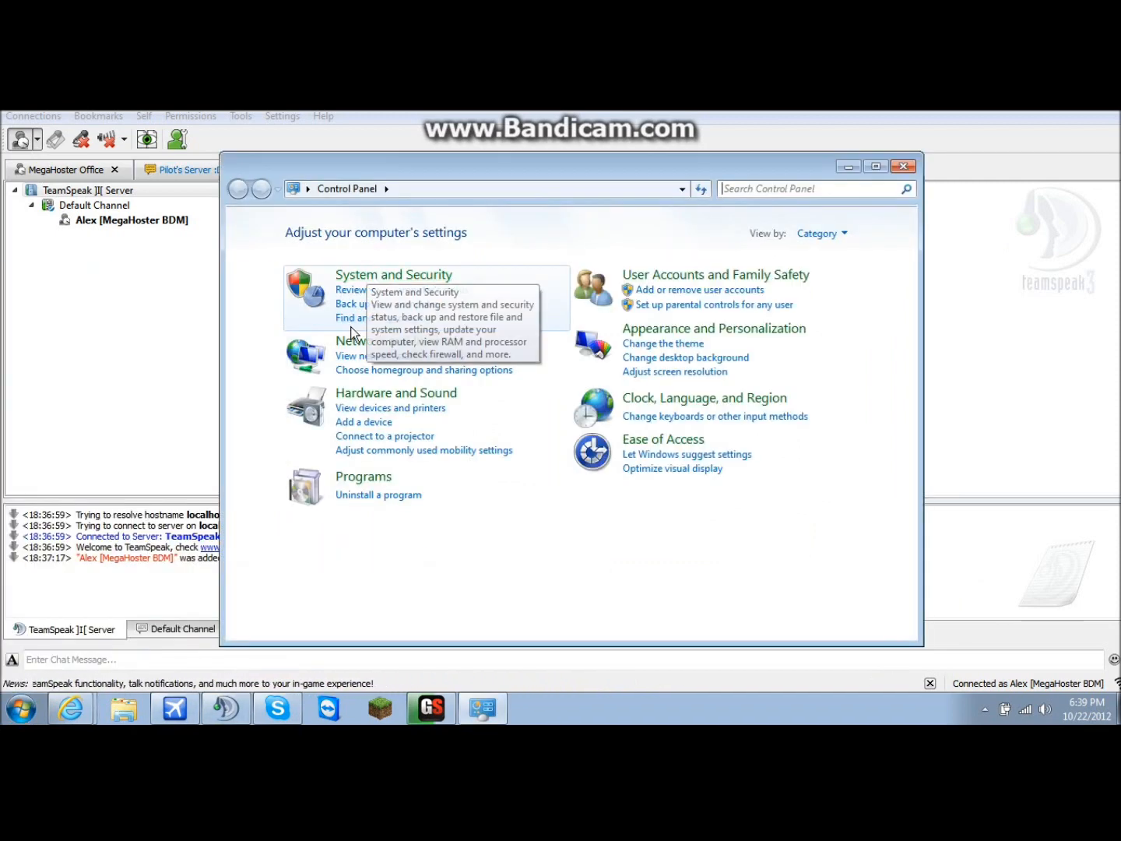
{"action": "left_click", "coordinate": [354, 277]}
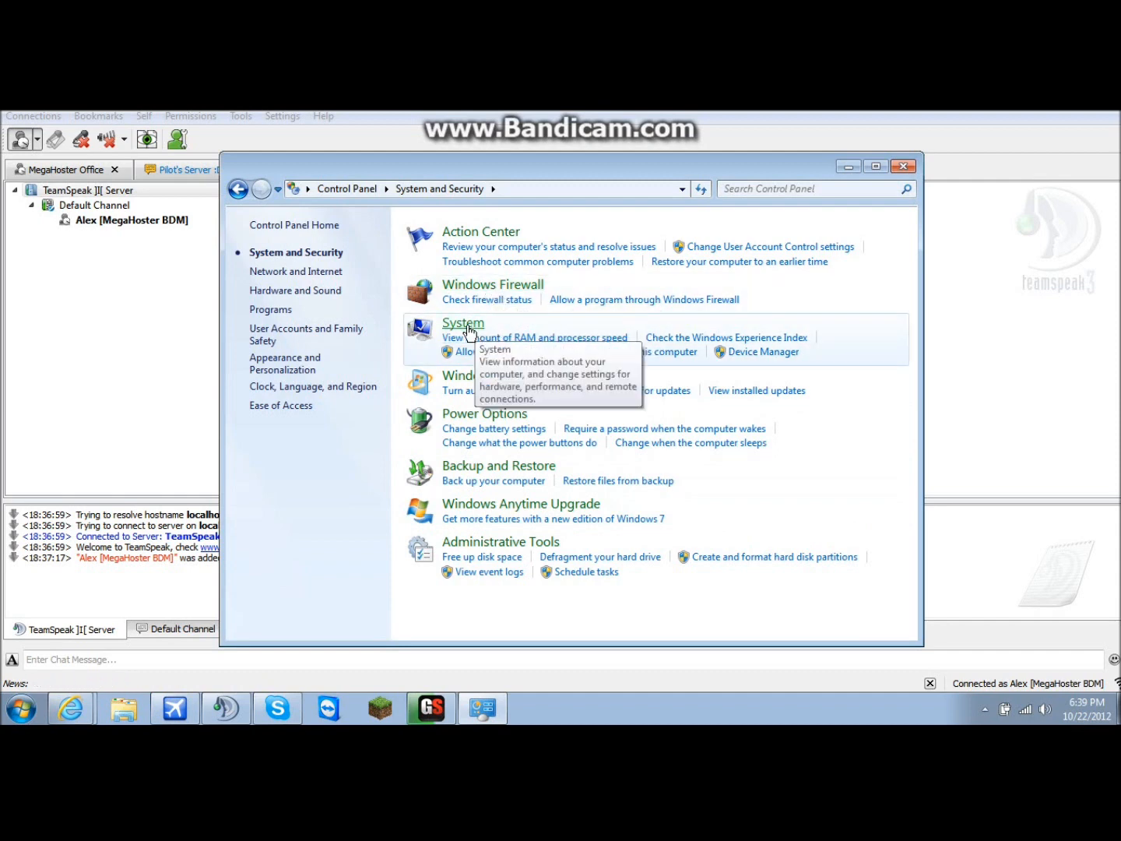
{"action": "left_click", "coordinate": [239, 189]}
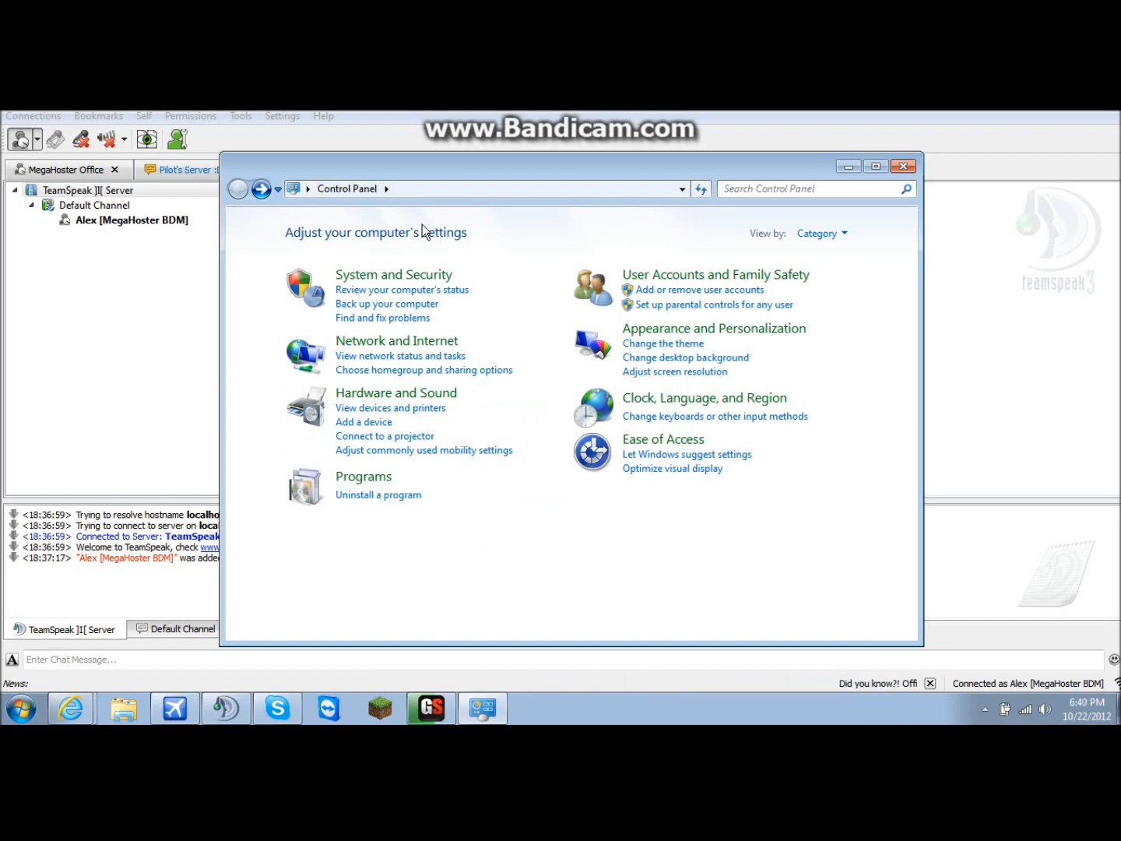
- Under Programs, scroll Windows Features to the Telnet Client and Telnet Server entries, then cancel
{"action": "left_click", "coordinate": [363, 477]}
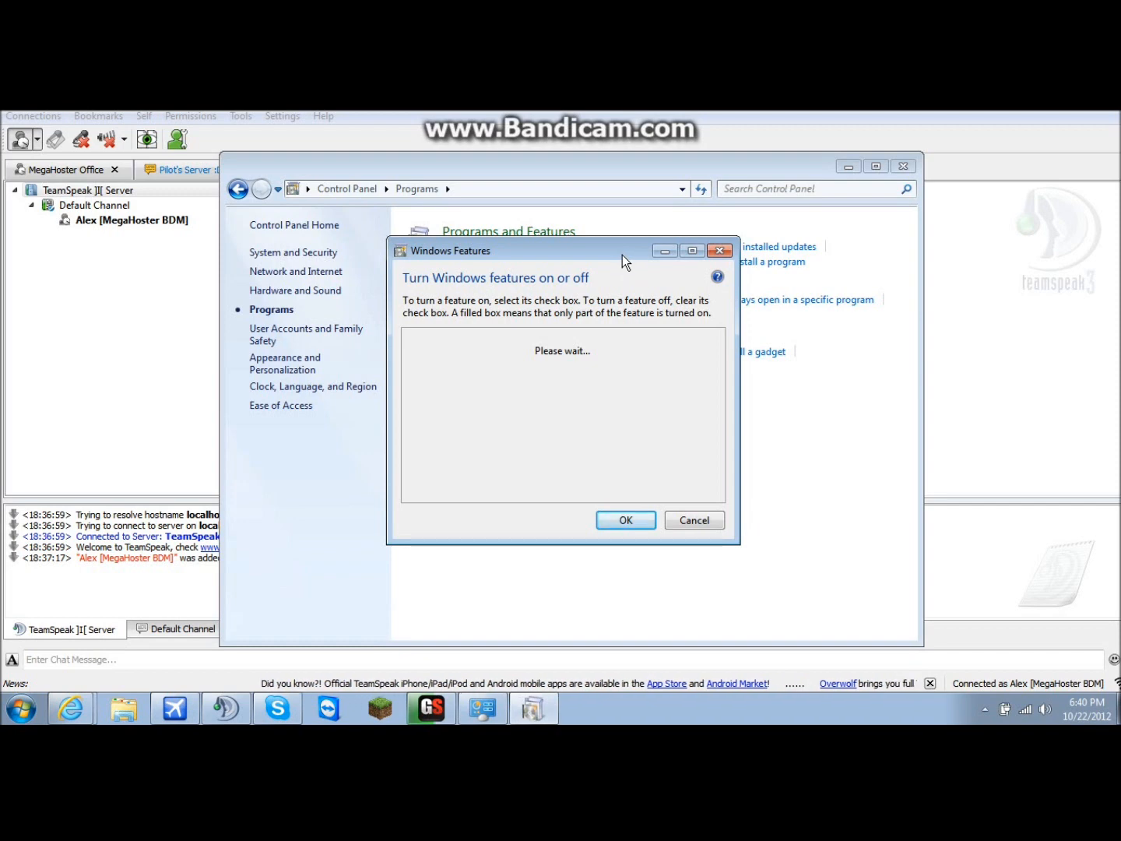
{"action": "left_click_drag", "start_coordinate": [622, 255], "coordinate": [623, 257]}
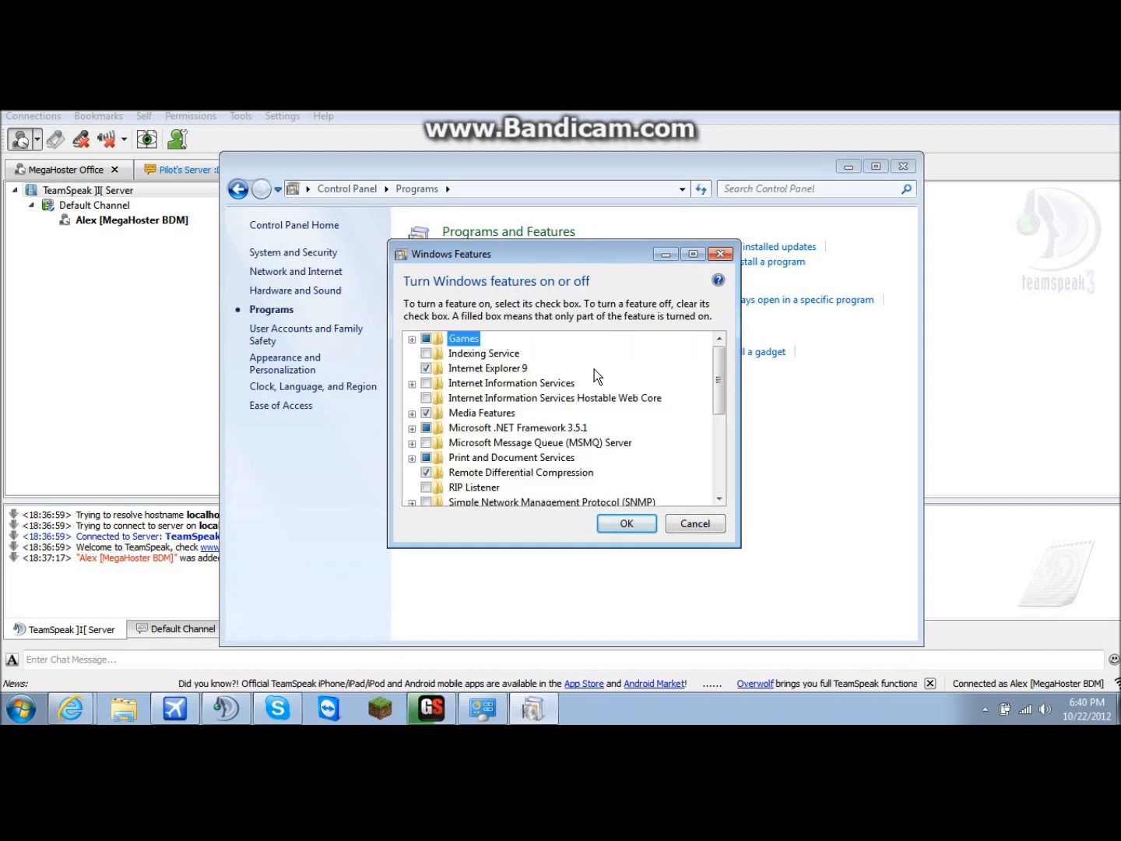
{"action": "left_click_drag", "start_coordinate": [719, 378], "coordinate": [714, 432]}
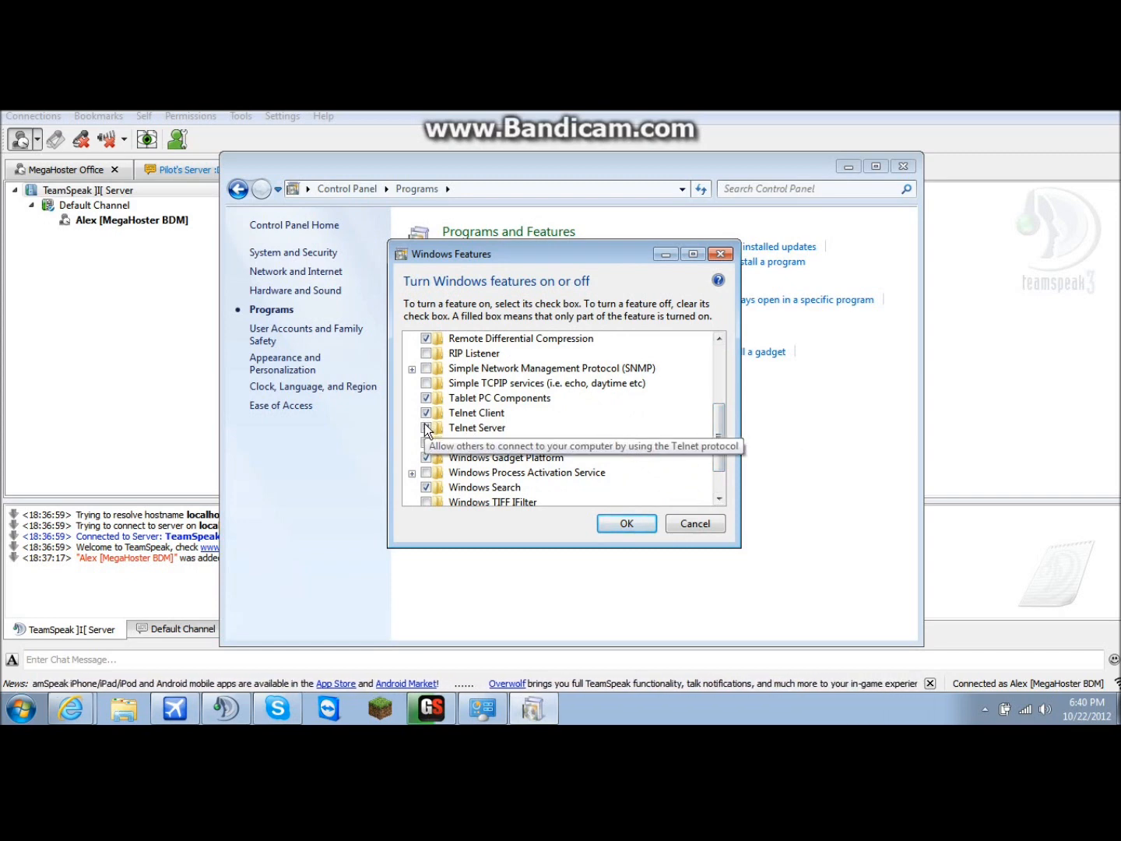
{"action": "left_click", "coordinate": [694, 525]}
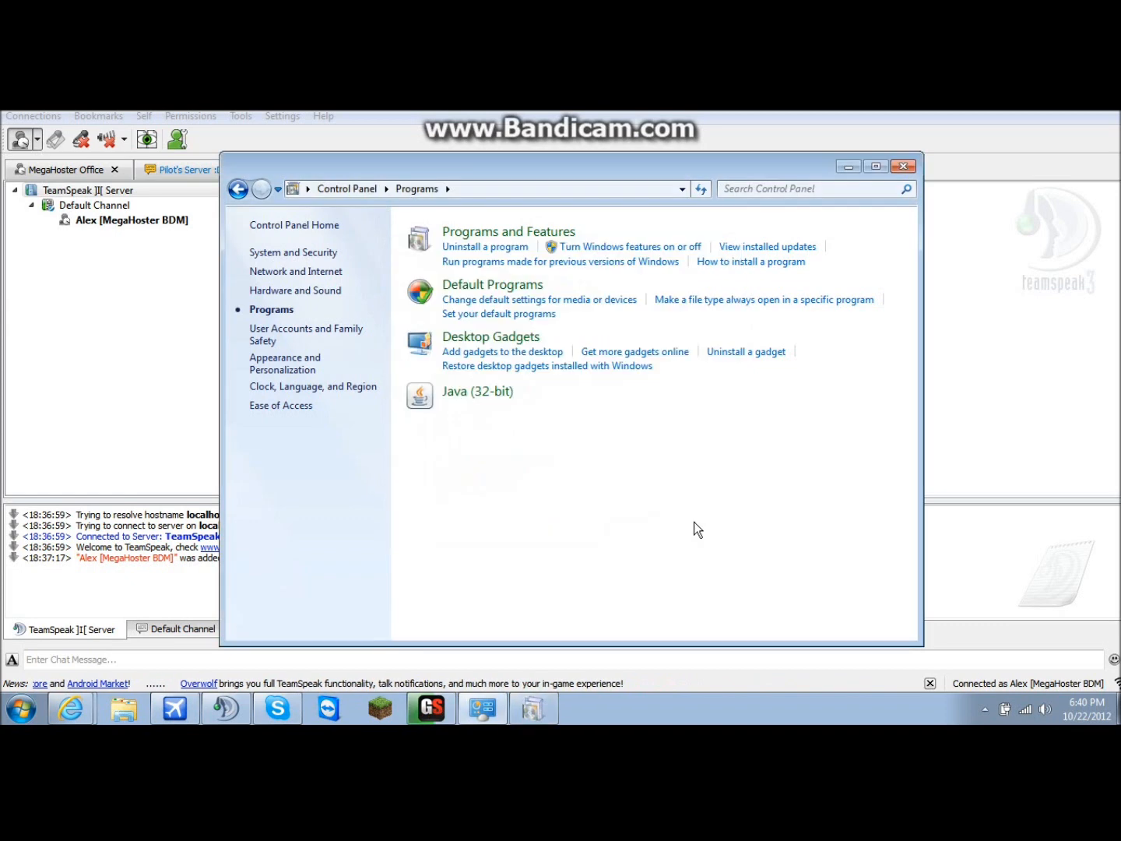
- Close Control Panel, read the localhost server log, and switch to the Pilot's Server :D tab
{"action": "left_click", "coordinate": [902, 167]}
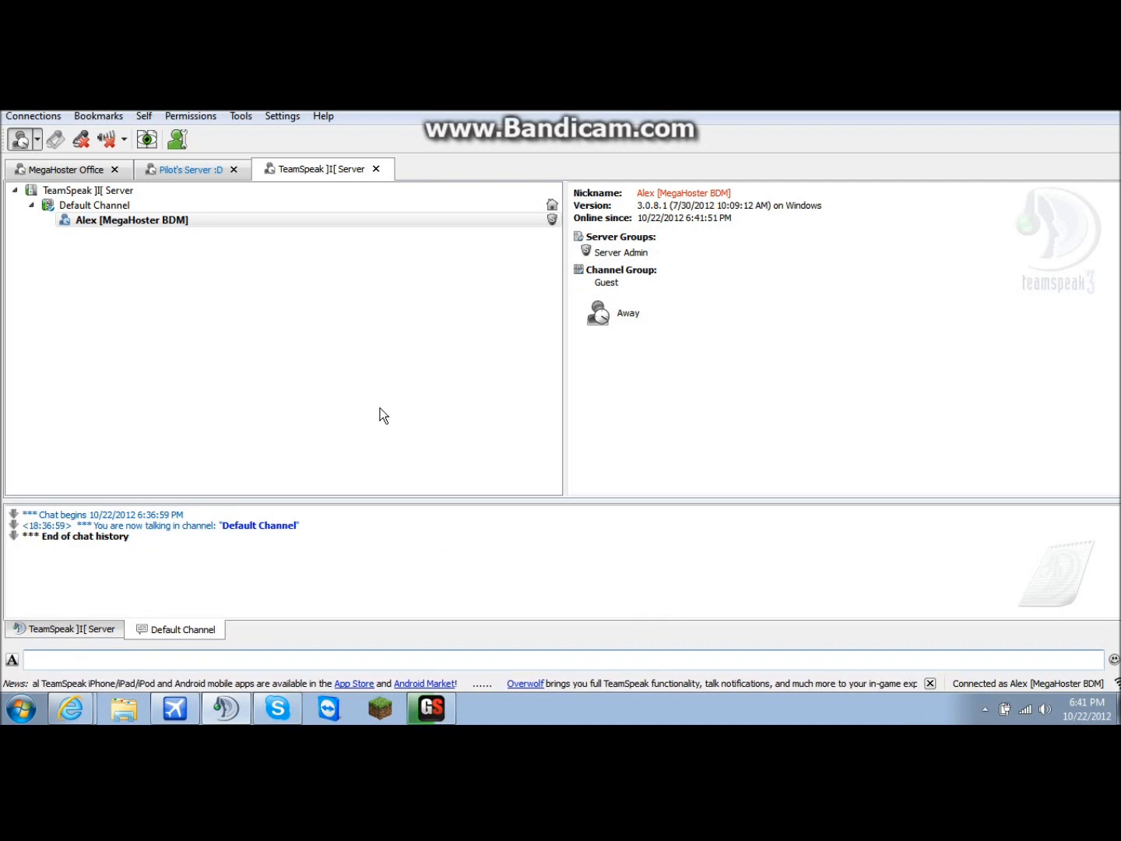
{"action": "left_click", "coordinate": [281, 190]}
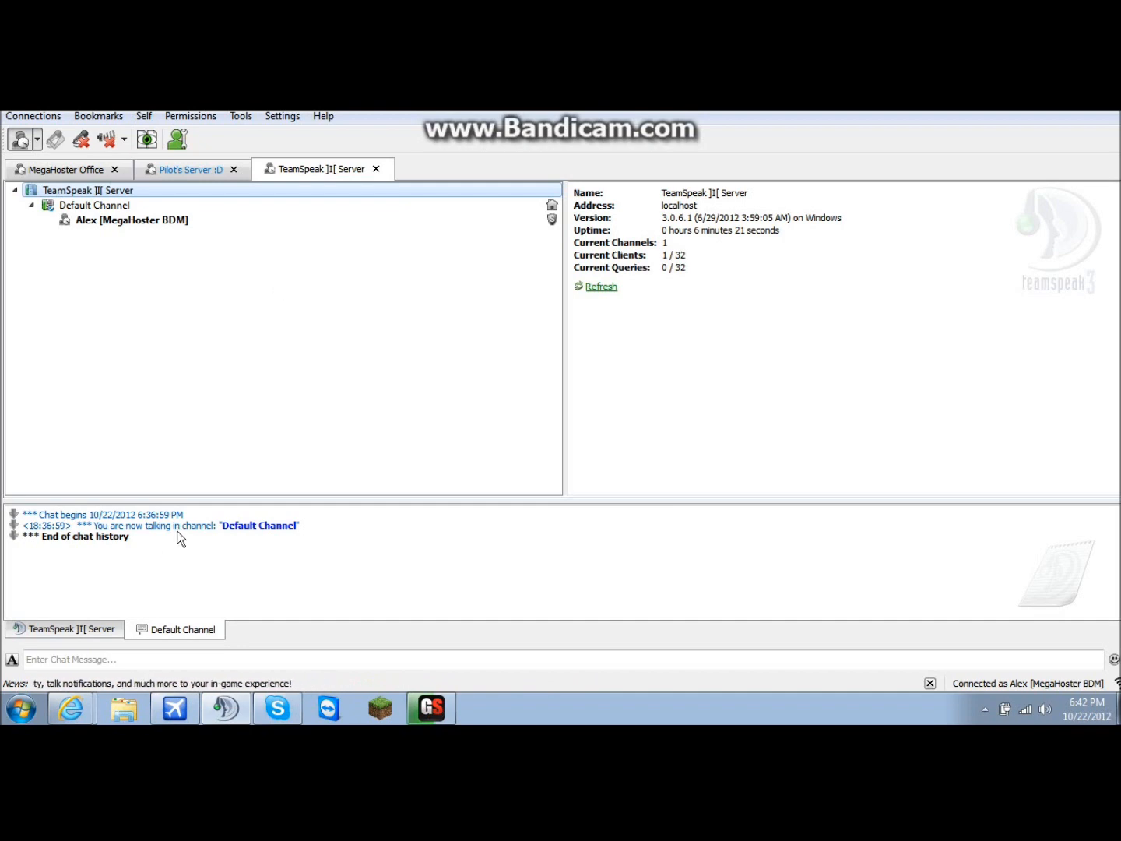
{"action": "left_click", "coordinate": [109, 630]}
{"action": "left_click_drag", "start_coordinate": [264, 554], "coordinate": [204, 558]}
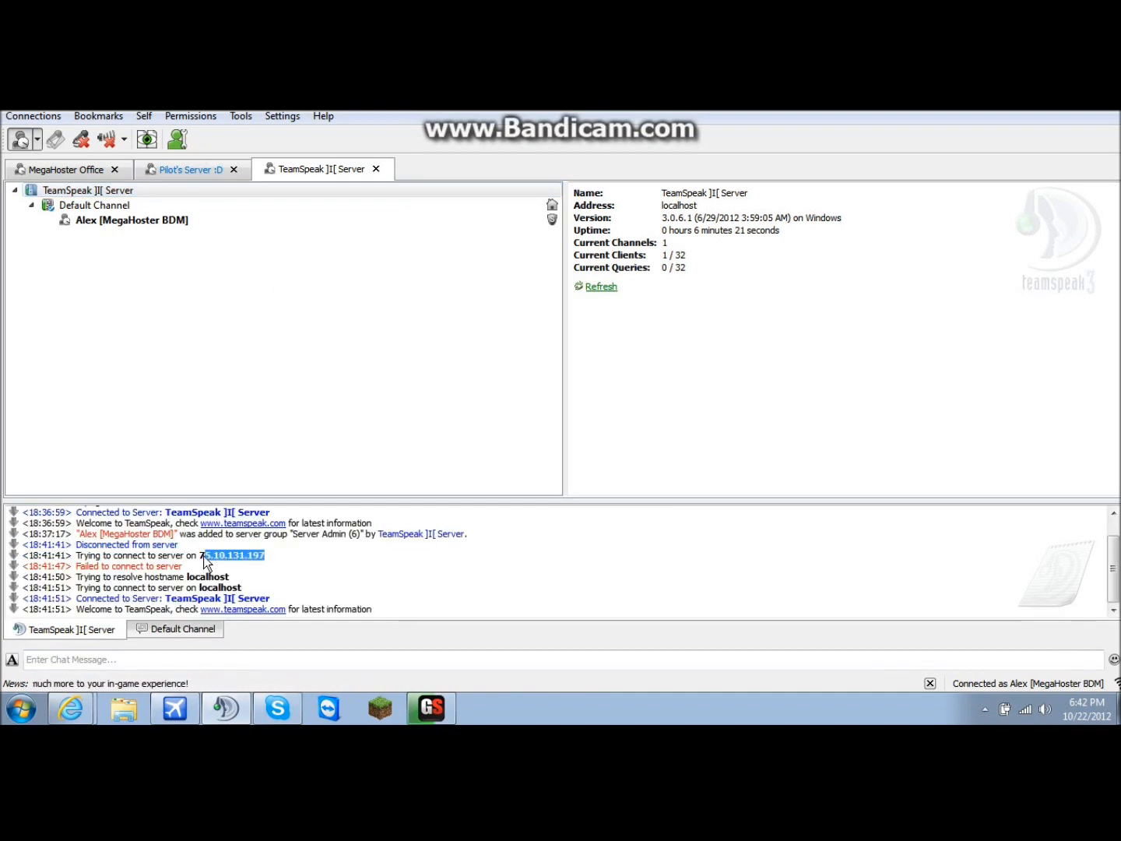
{"action": "left_click", "coordinate": [341, 564]}
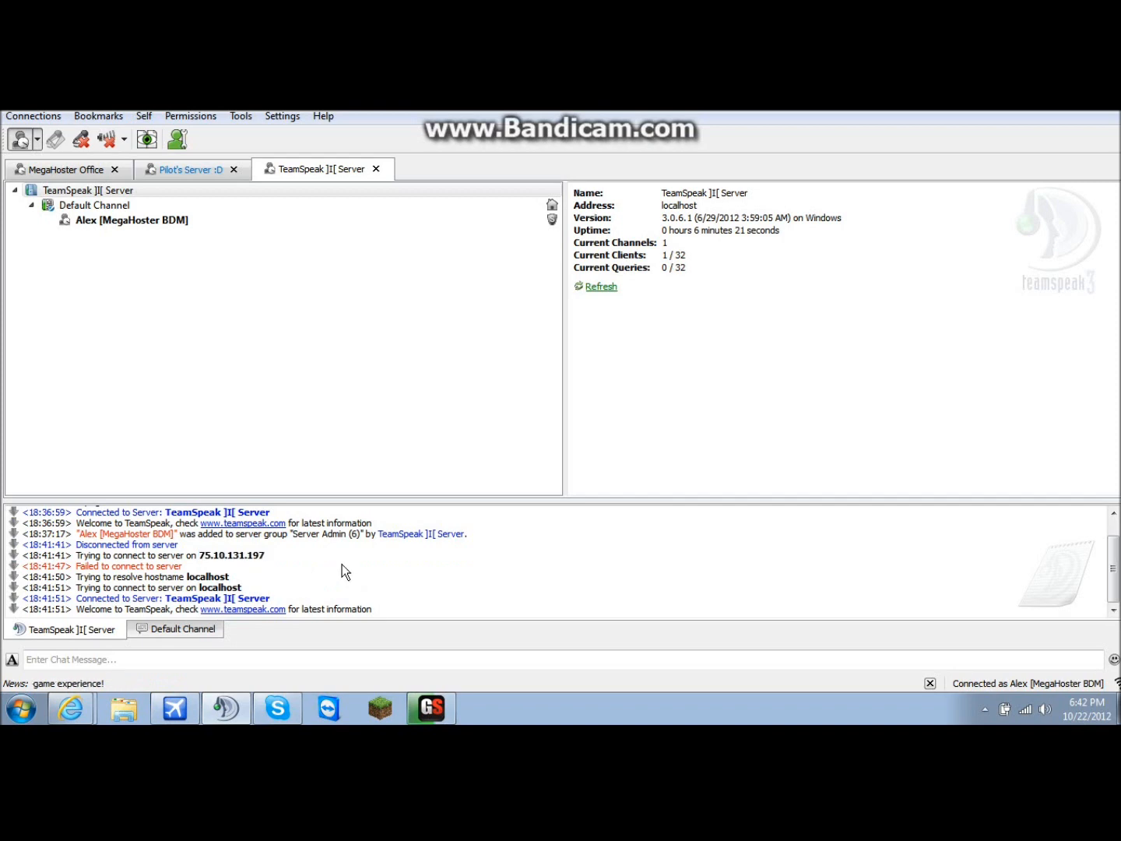
{"action": "left_click", "coordinate": [190, 171]}
{"action": "left_click", "coordinate": [156, 660]}
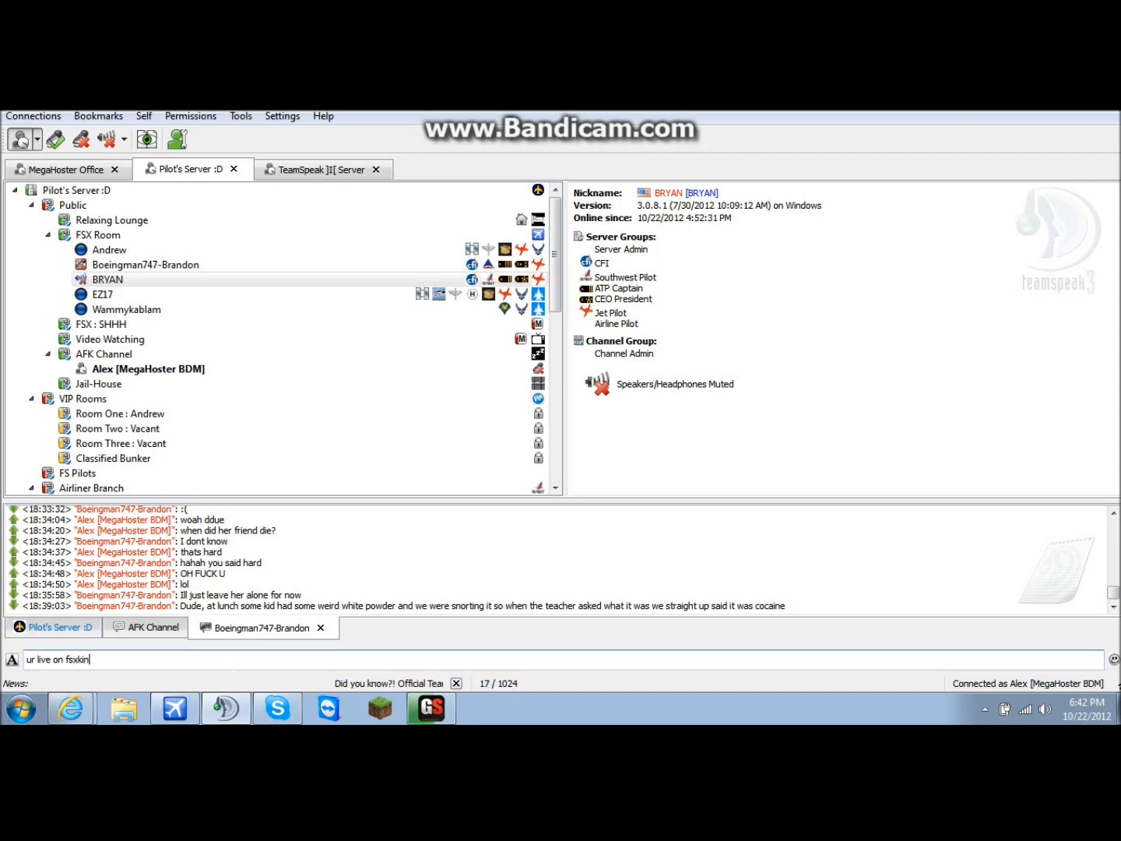
- Send the chat messages 'ur live on fsxkings226' and 'lol'
{"action": "type", "text": "ur live on fsxkings226"}
{"action": "key", "text": "Return"}
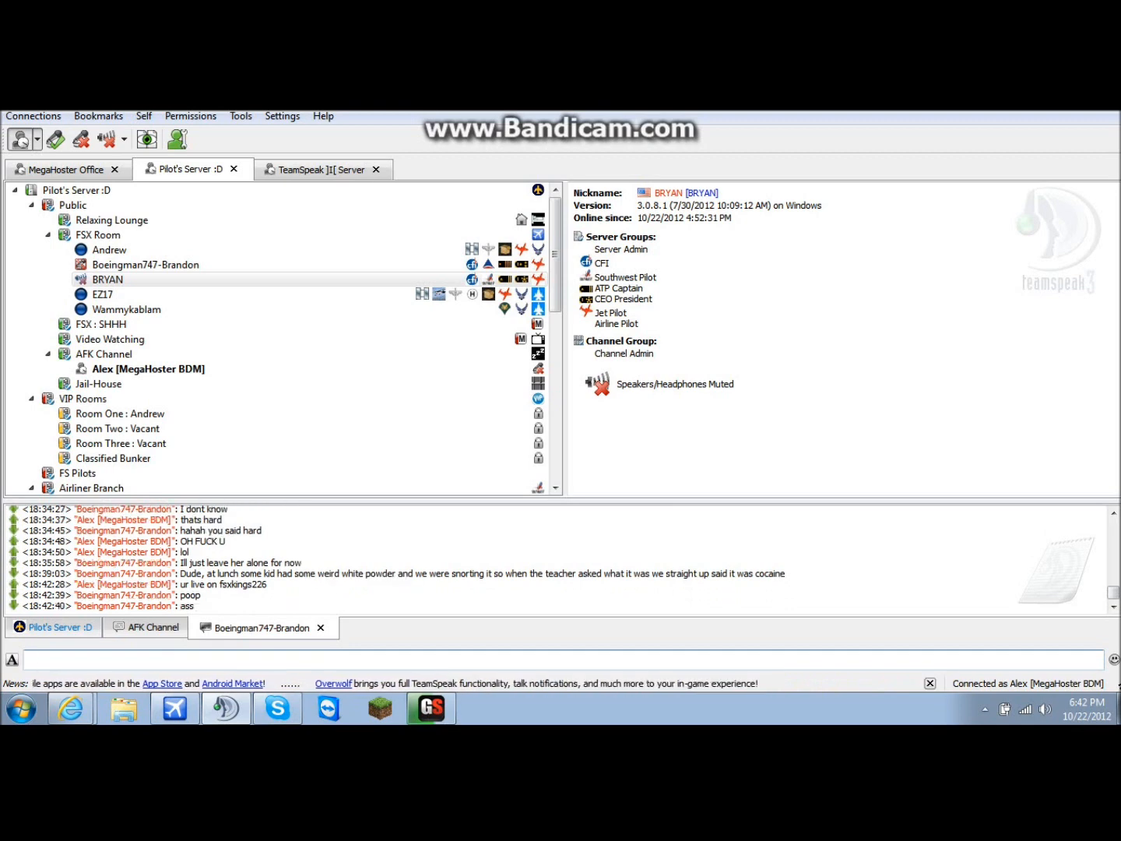
{"action": "type", "text": "lol"}
{"action": "key", "text": "Return"}
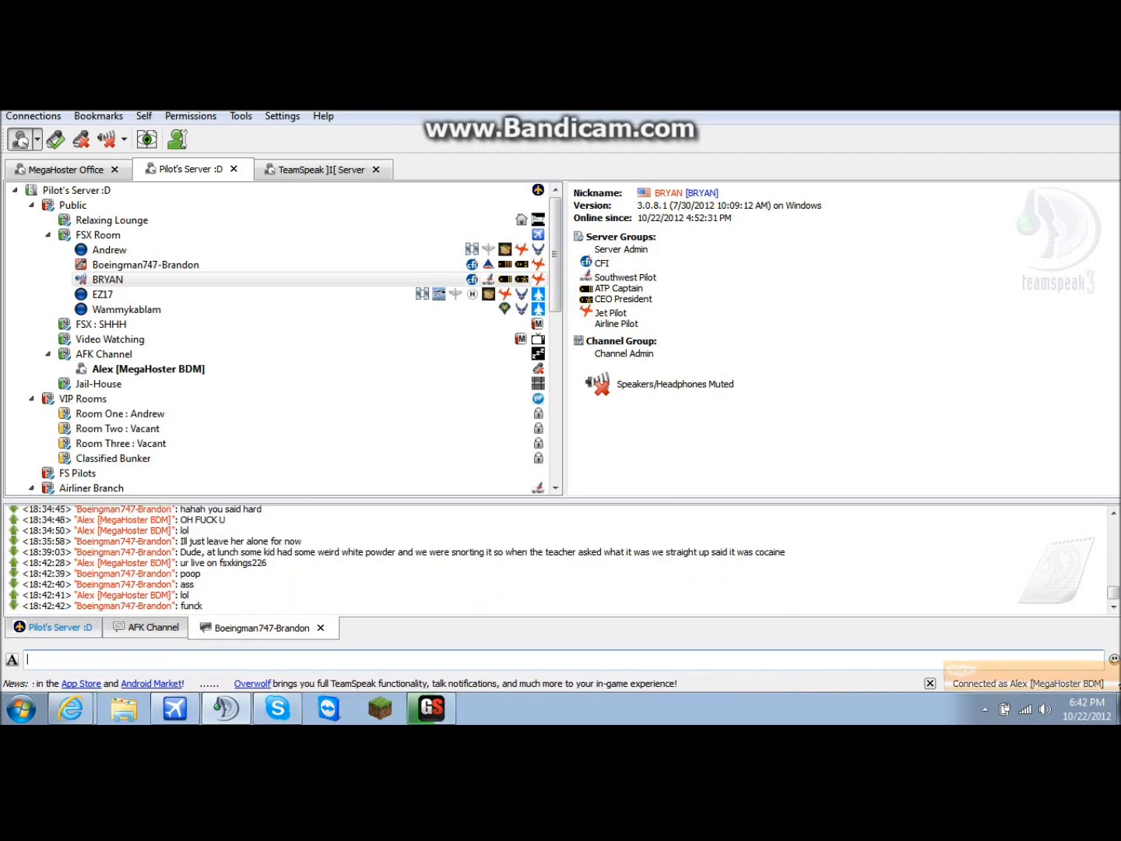
- Send 'go here for us!' with the pasted server address prefixed by ts3server://
{"action": "type", "text": "go here for us!"}
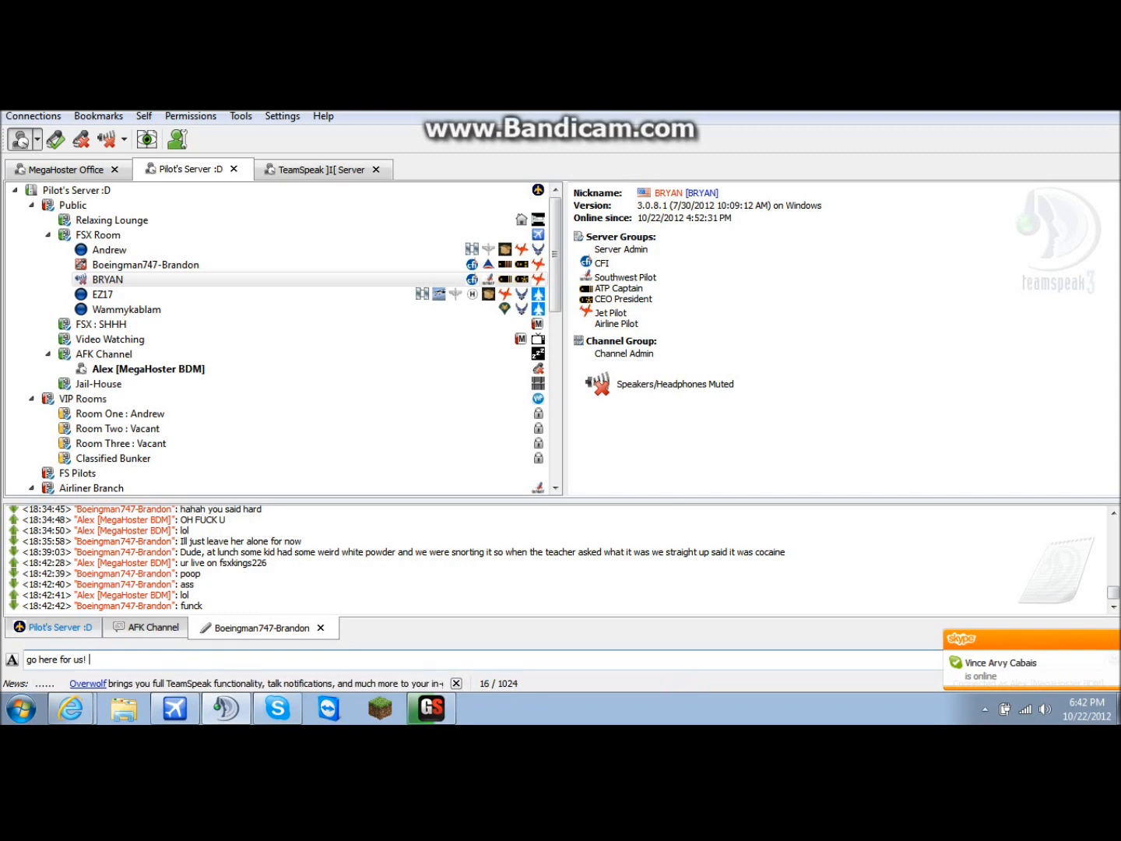
{"action": "type", "text": "75.10.131.197"}
{"action": "left_click", "coordinate": [89, 660]}
{"action": "type", "text": "ts3"}
{"action": "type", "text": "server:/"}
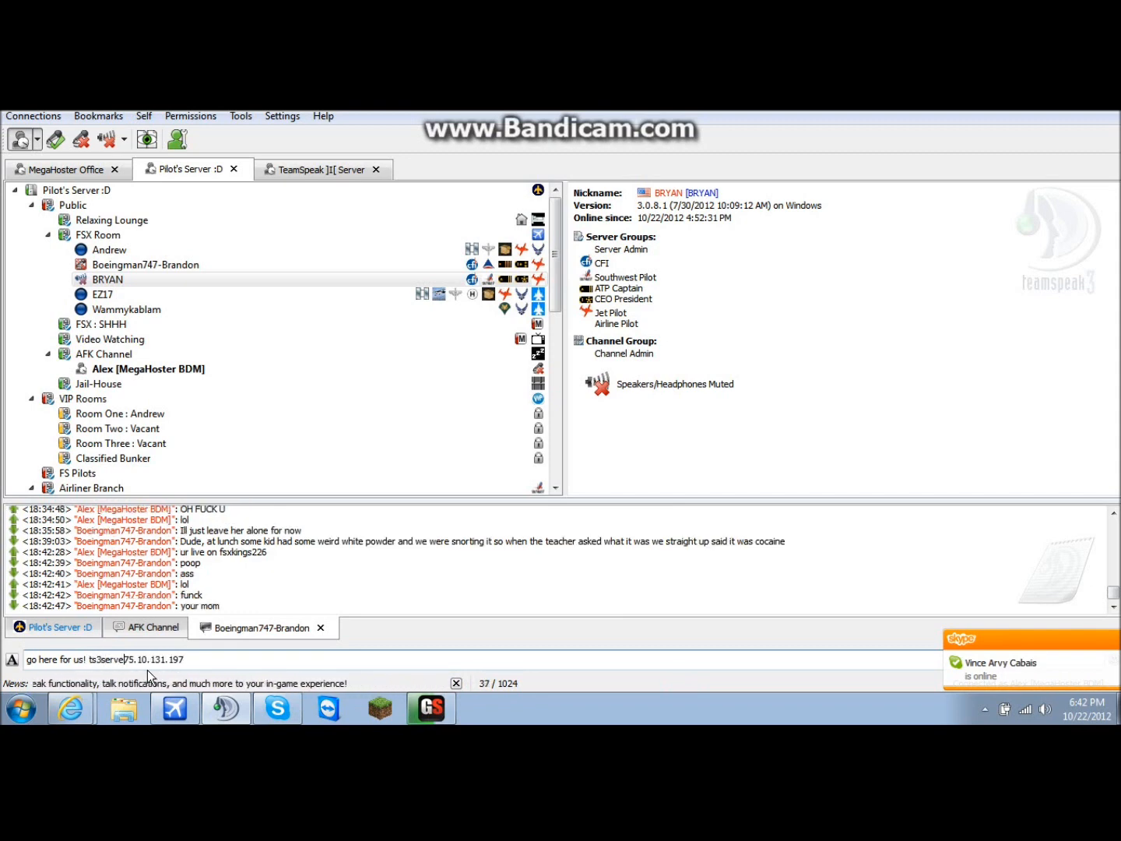
{"action": "type", "text": "/"}
{"action": "key", "text": "Return"}
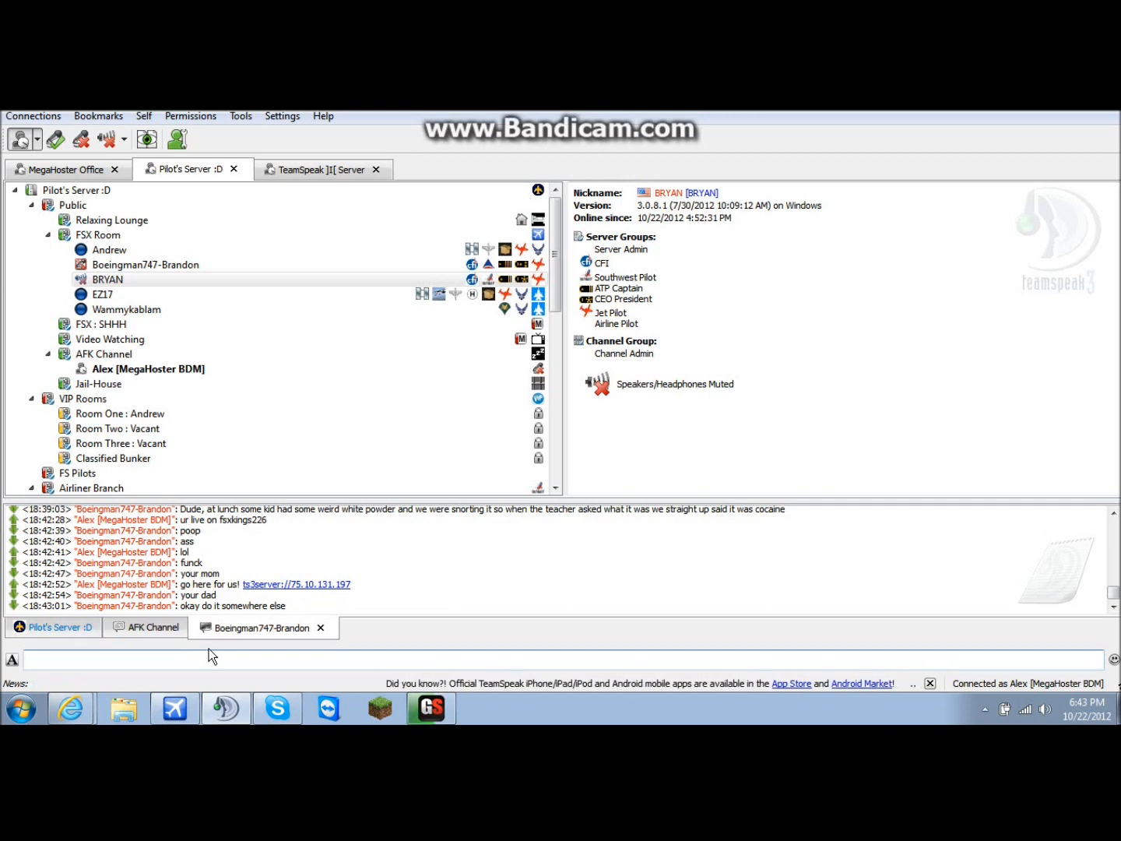
- Send the messages 'dude come on', 'were waiting' and 'no'
{"action": "type", "text": "dud"}
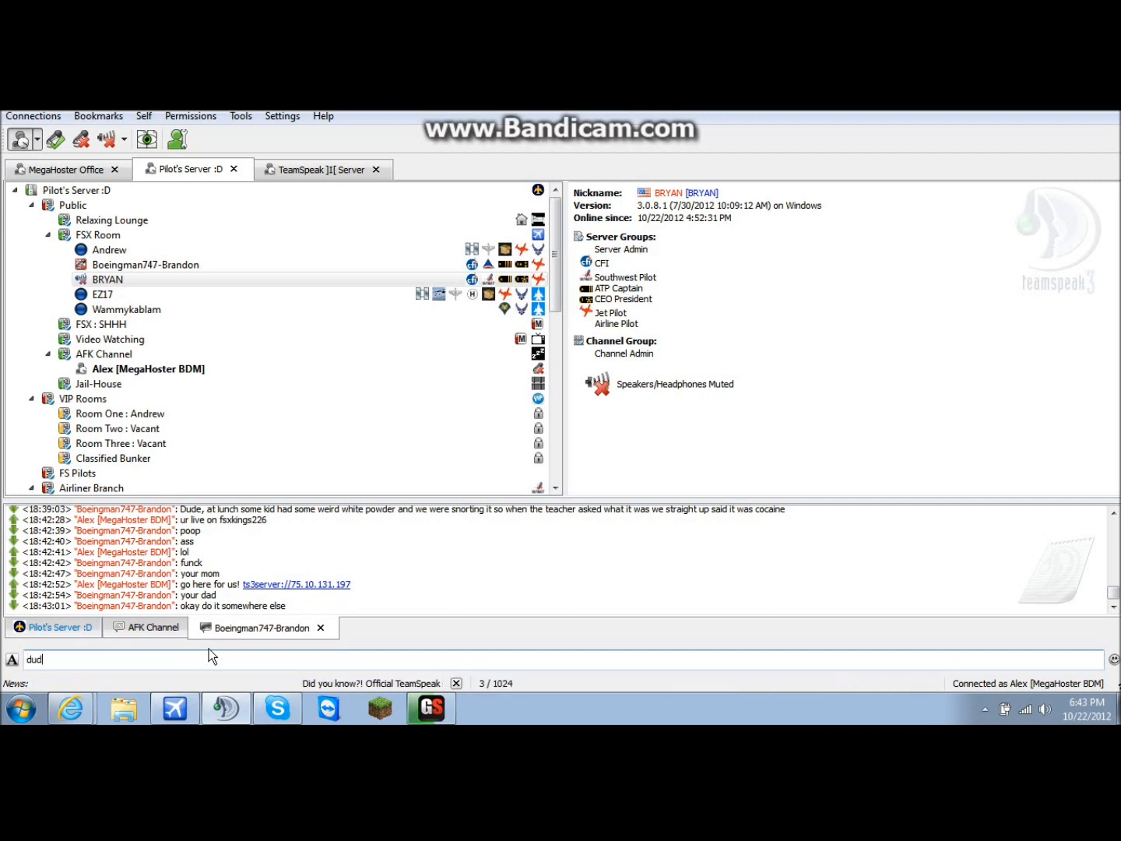
{"action": "type", "text": "e come on"}
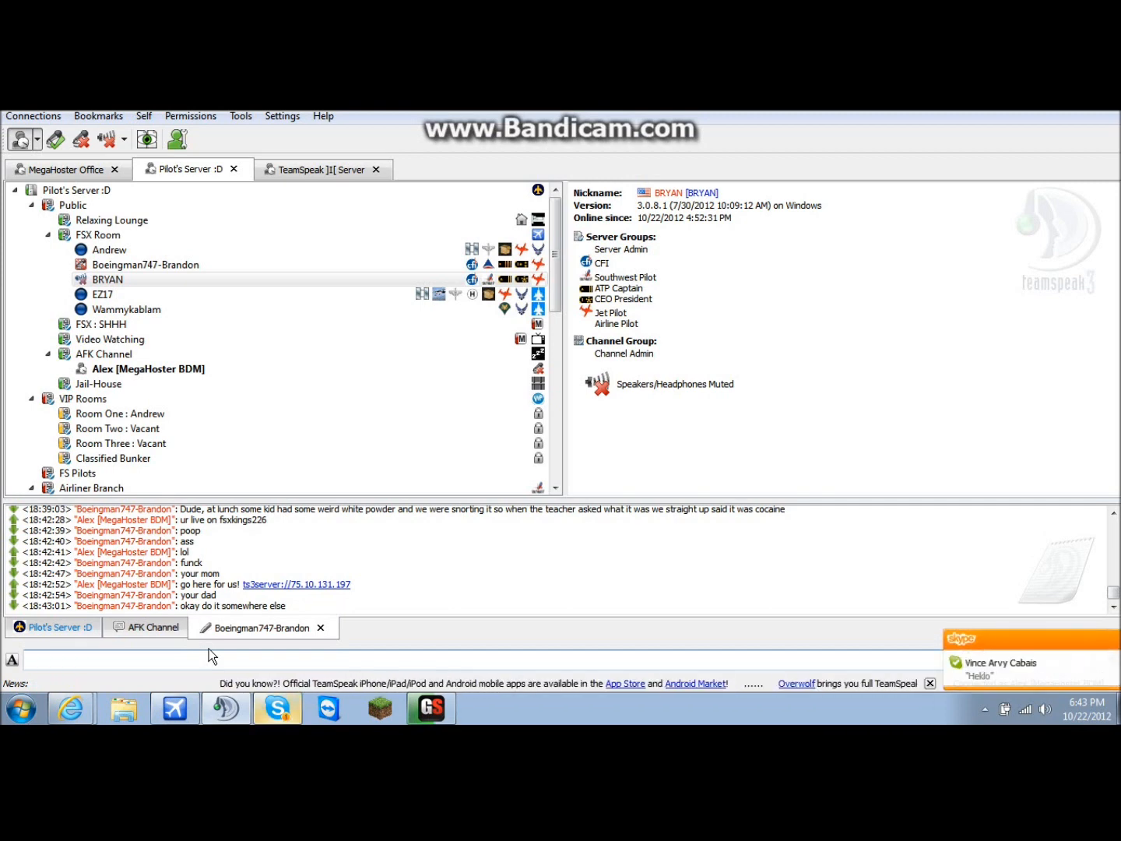
{"action": "key", "text": "Return"}
{"action": "type", "text": "we"}
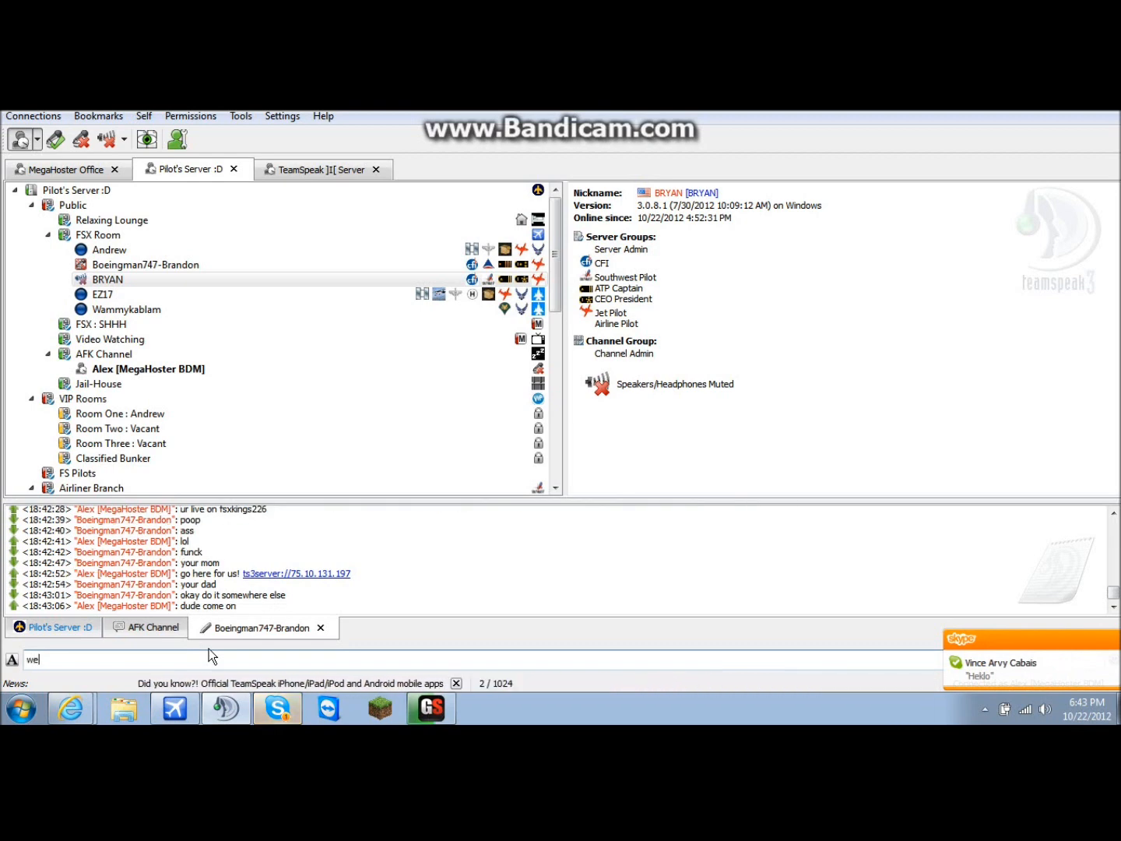
{"action": "type", "text": "re waiting"}
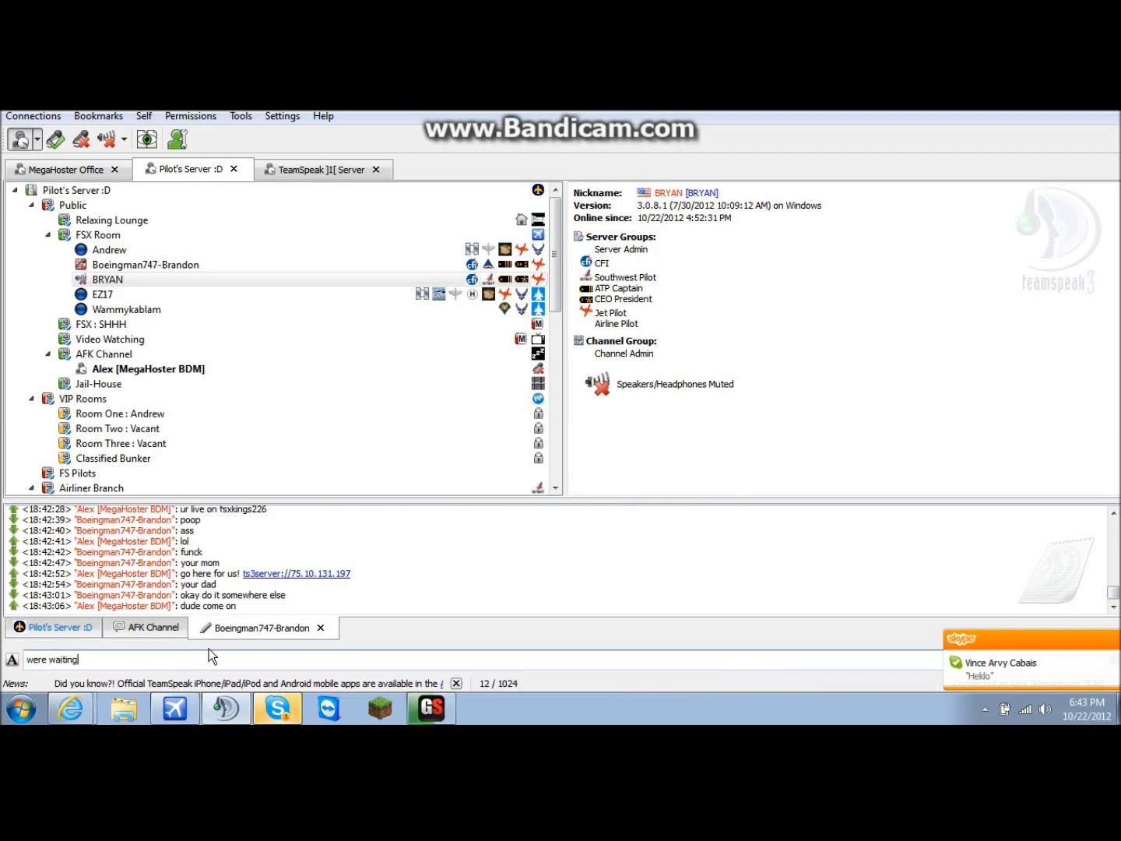
{"action": "key", "text": "Return"}
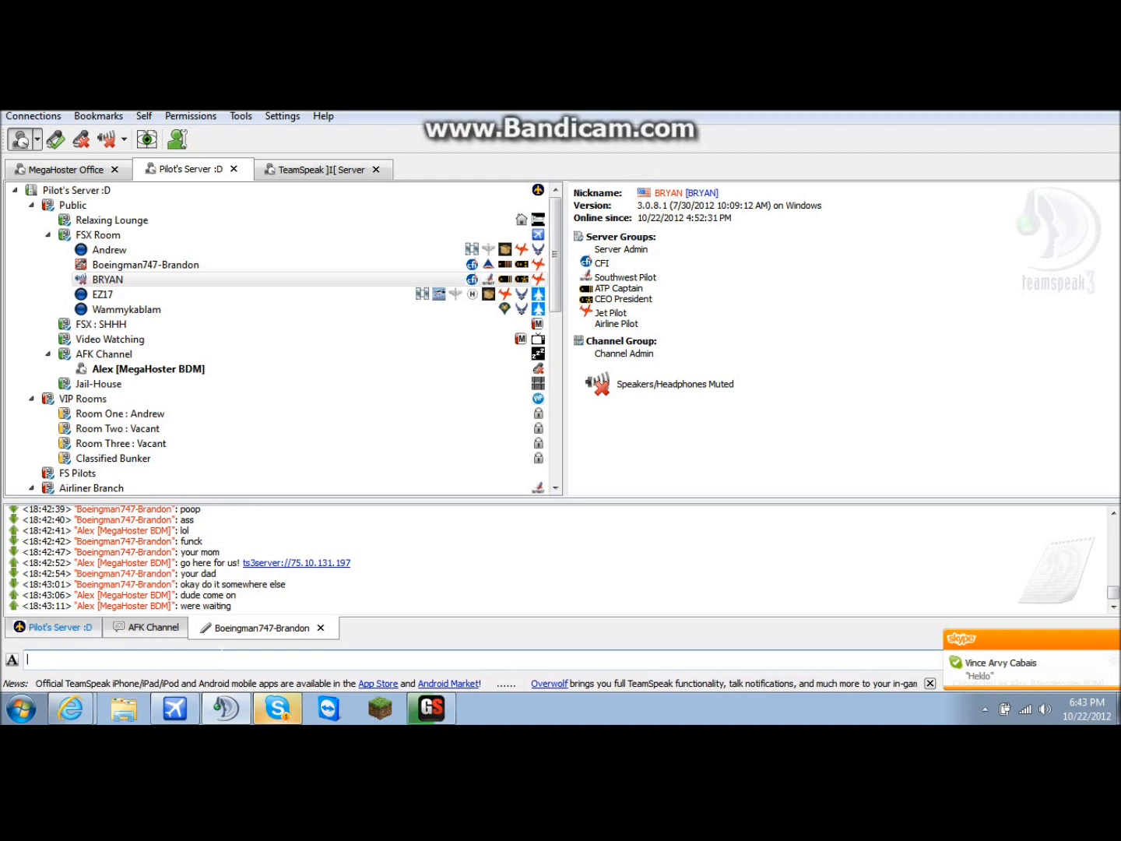
{"action": "type", "text": "no"}
{"action": "key", "text": "Return"}
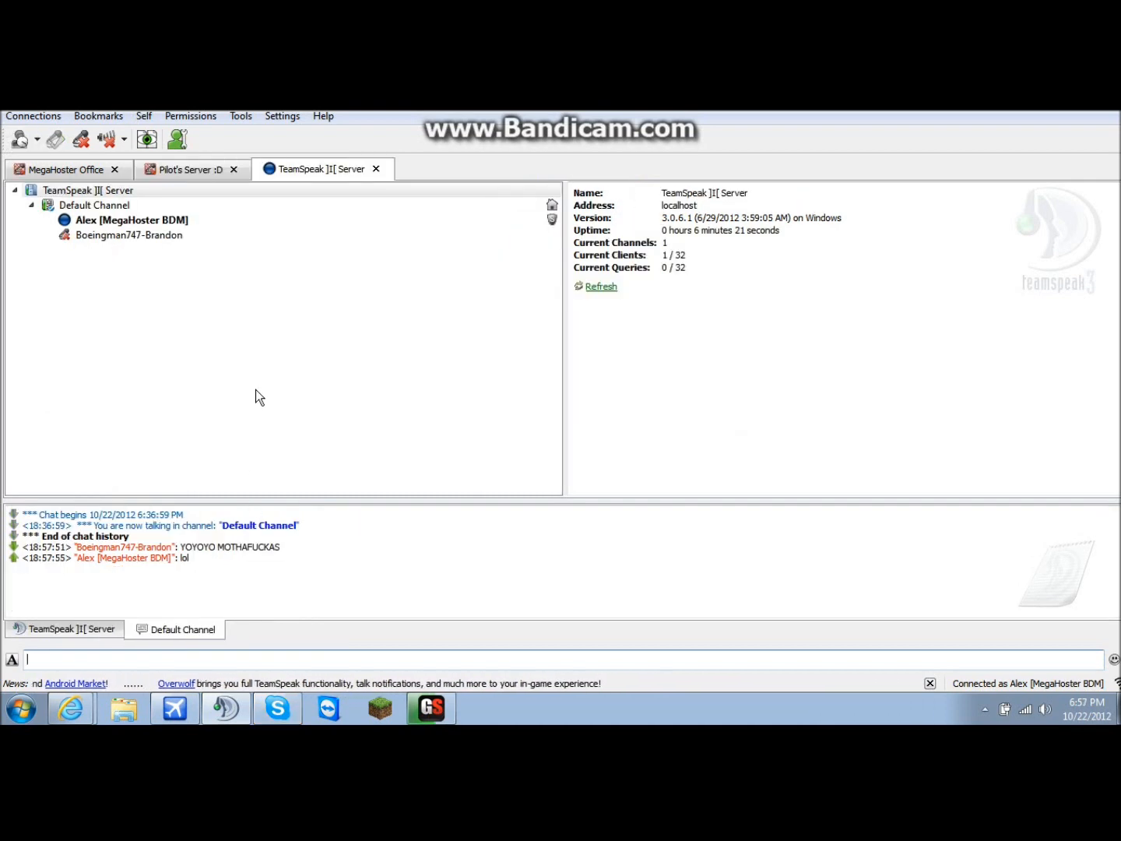
- Show the connected friend's client info, then the local TeamSpeak ]I[ Server's details
{"action": "left_click", "coordinate": [204, 230]}
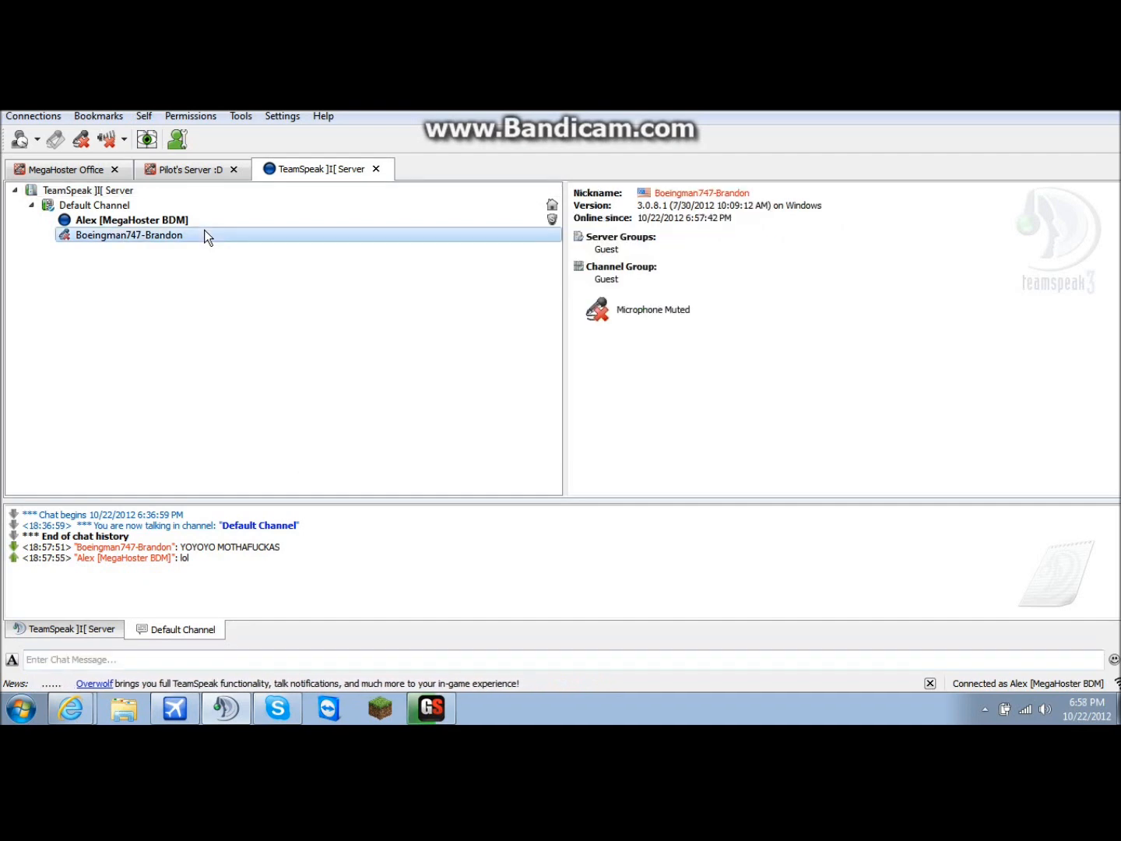
{"action": "left_click", "coordinate": [182, 188]}
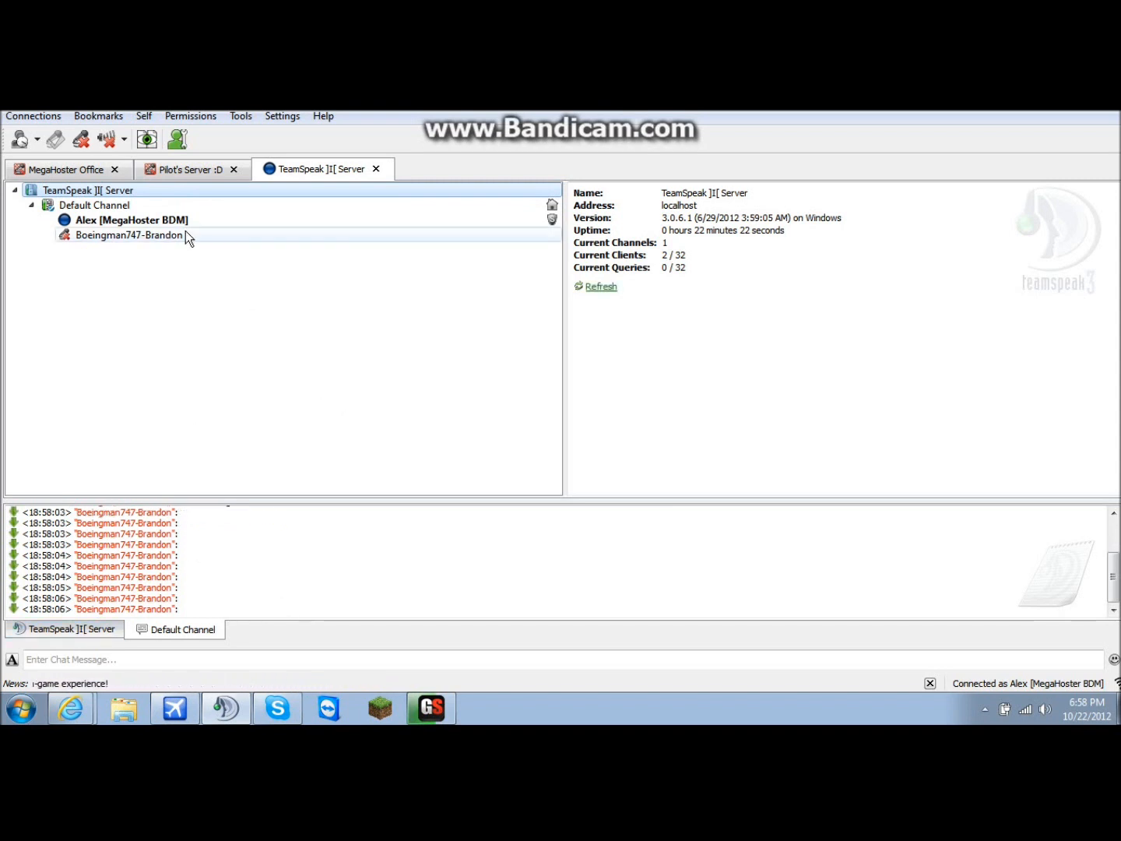
{"action": "right_click", "coordinate": [191, 196]}
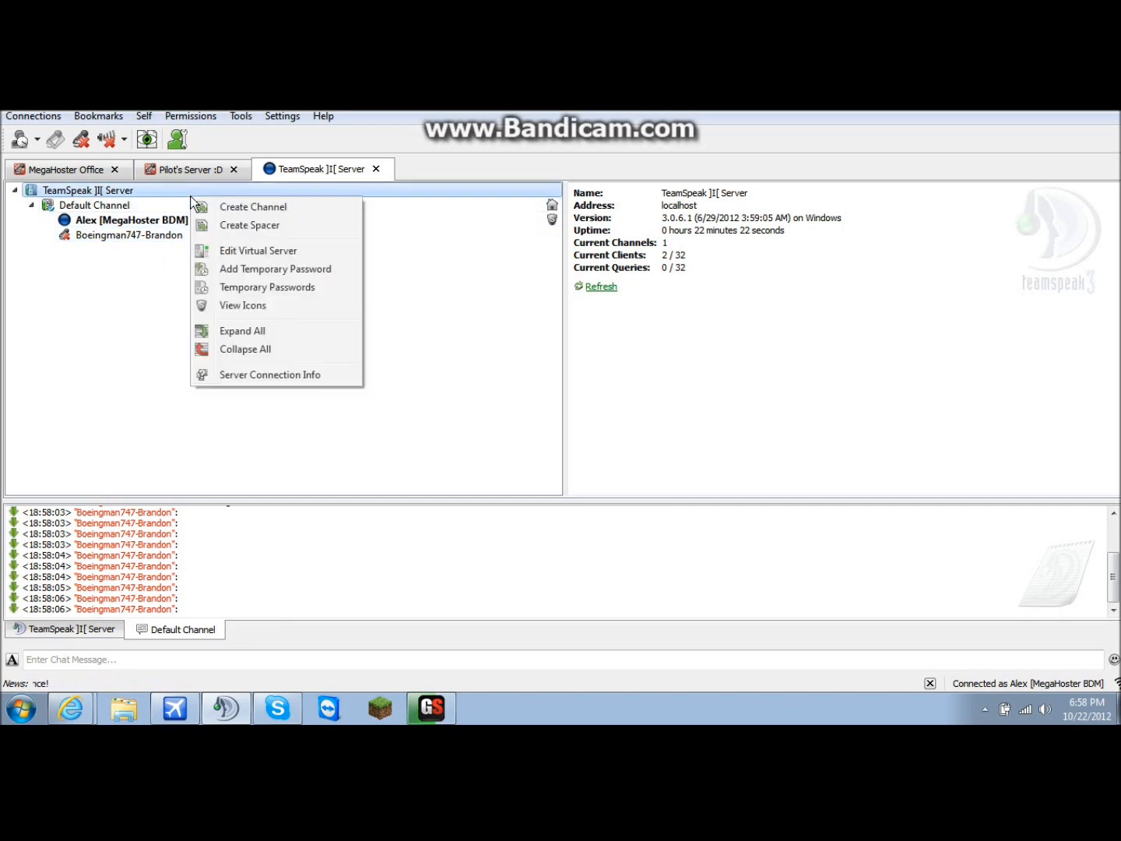
{"action": "left_click", "coordinate": [207, 251]}
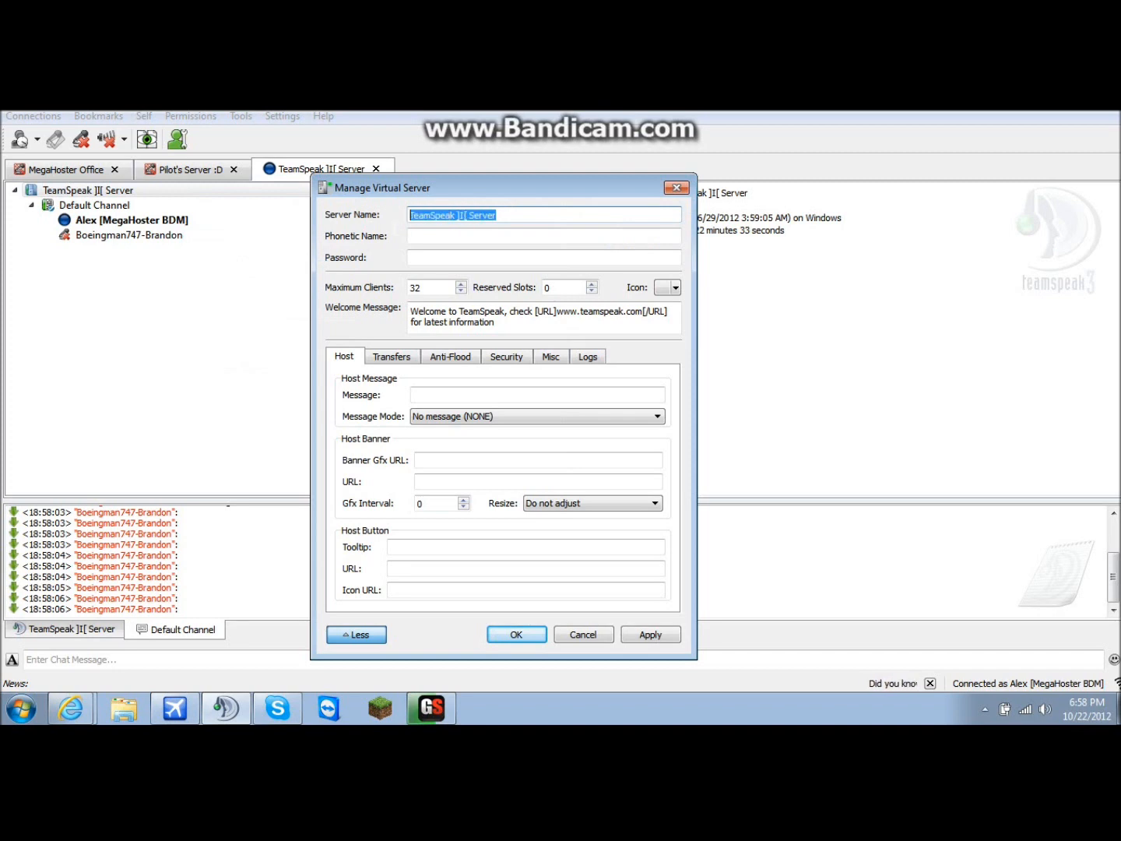
{"action": "left_click_drag", "start_coordinate": [498, 215], "coordinate": [350, 240]}
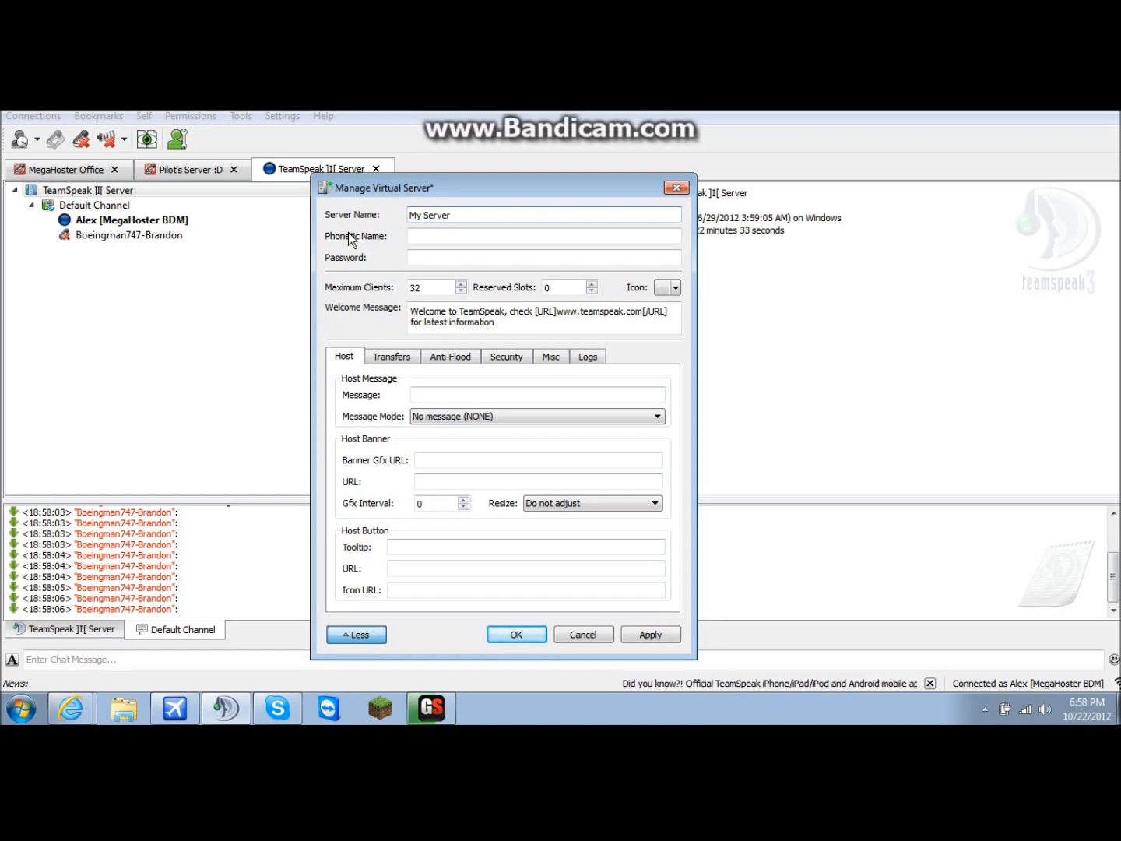
{"action": "left_click_drag", "start_coordinate": [524, 323], "coordinate": [412, 313]}
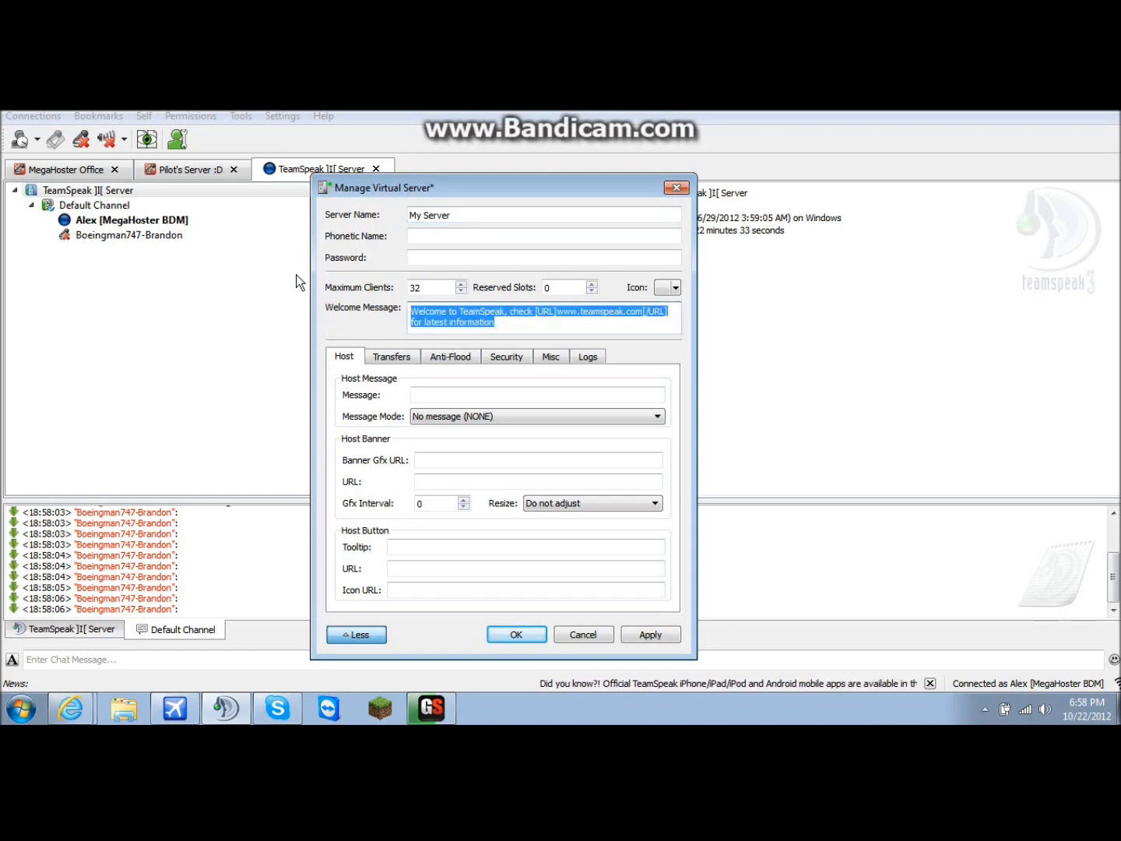
{"action": "type", "text": "Welcome t"}
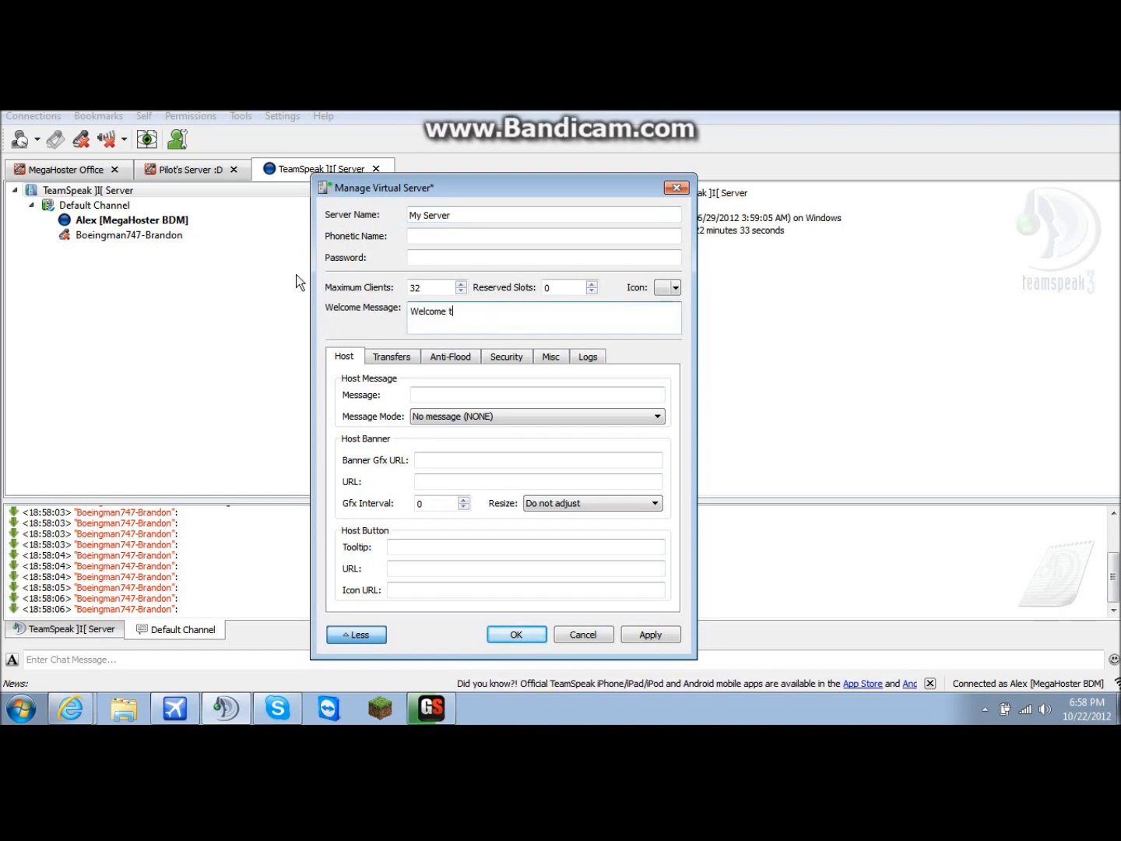
{"action": "type", "text": "o my server!"}
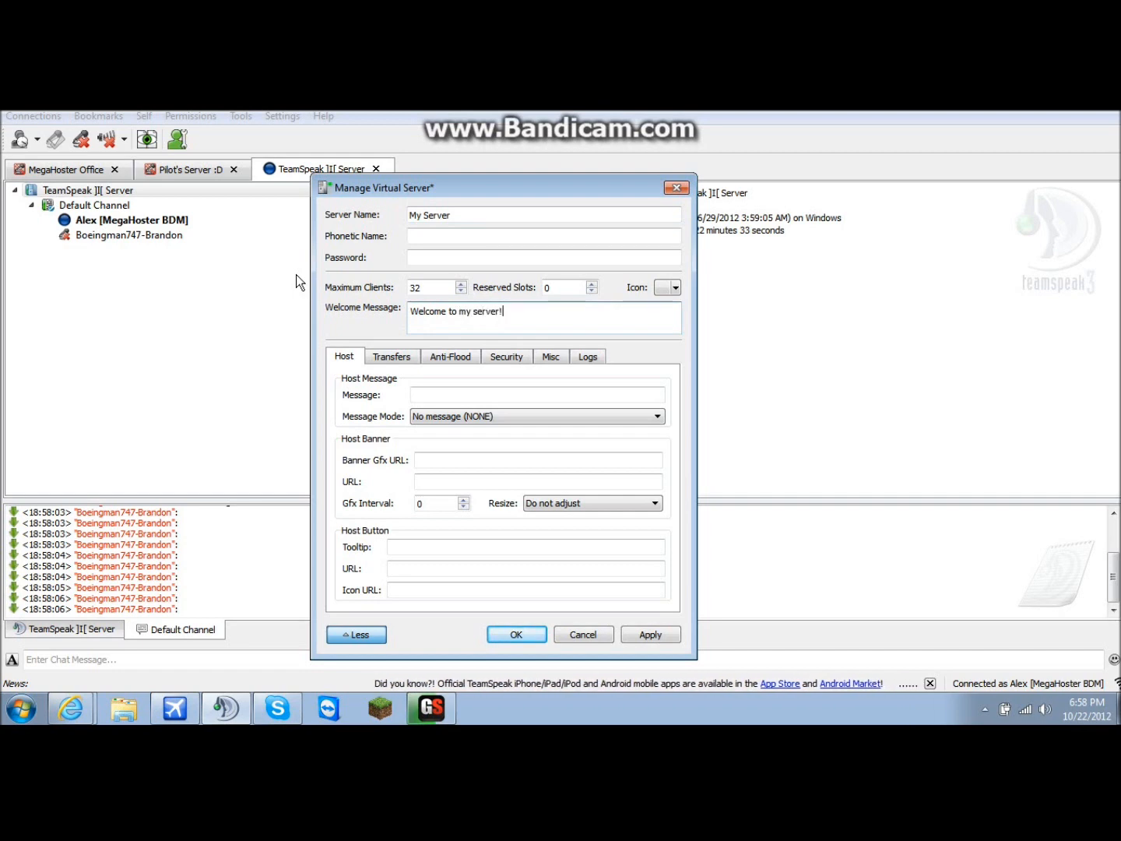
{"action": "left_click", "coordinate": [489, 393]}
{"action": "left_click", "coordinate": [467, 417]}
{"action": "left_click", "coordinate": [466, 415]}
{"action": "left_click", "coordinate": [568, 633]}
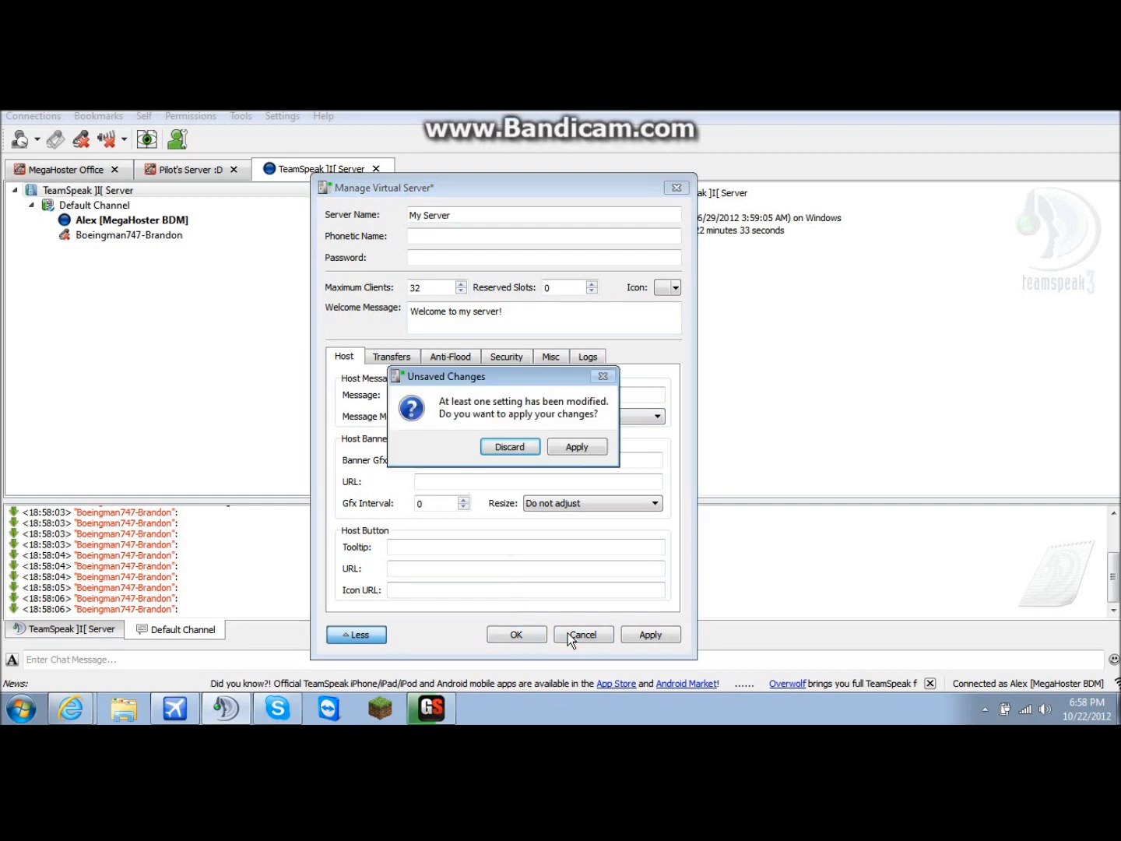
{"action": "left_click", "coordinate": [536, 453]}
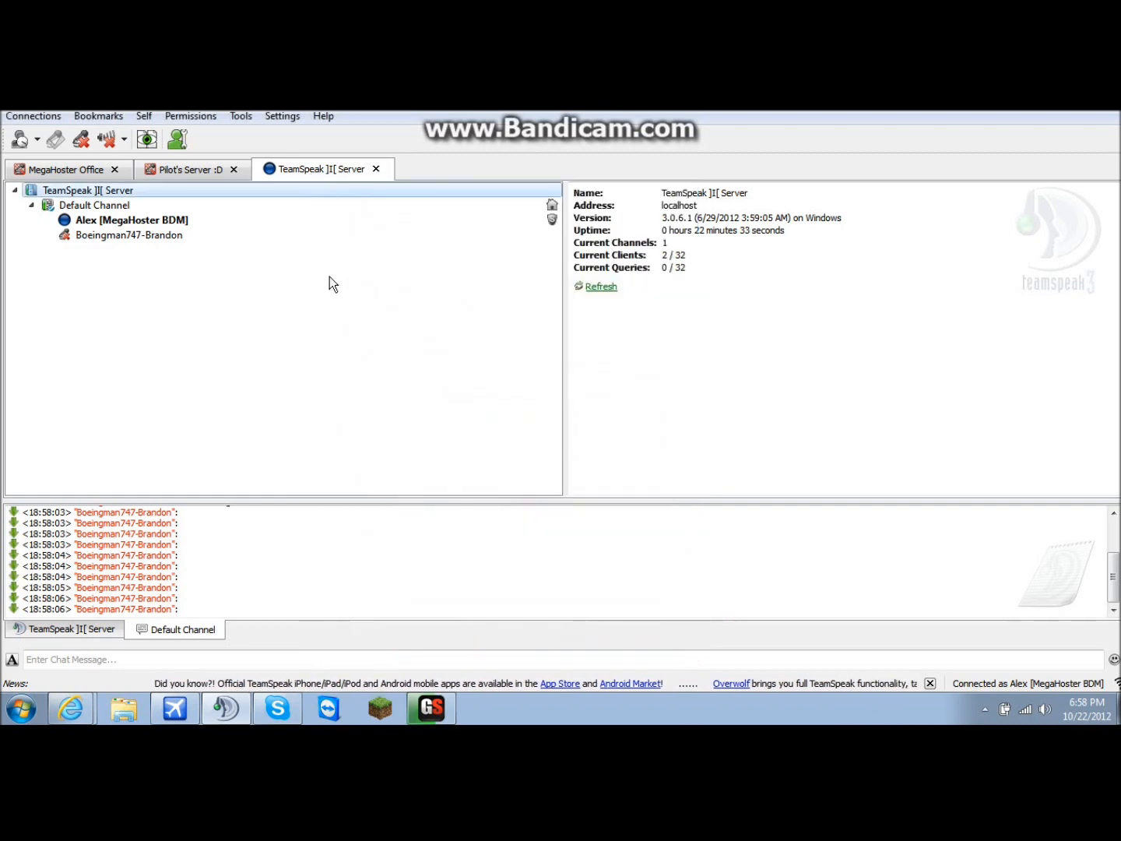
{"action": "left_click", "coordinate": [213, 208]}
{"action": "left_click", "coordinate": [190, 190]}
{"action": "right_click", "coordinate": [189, 189]}
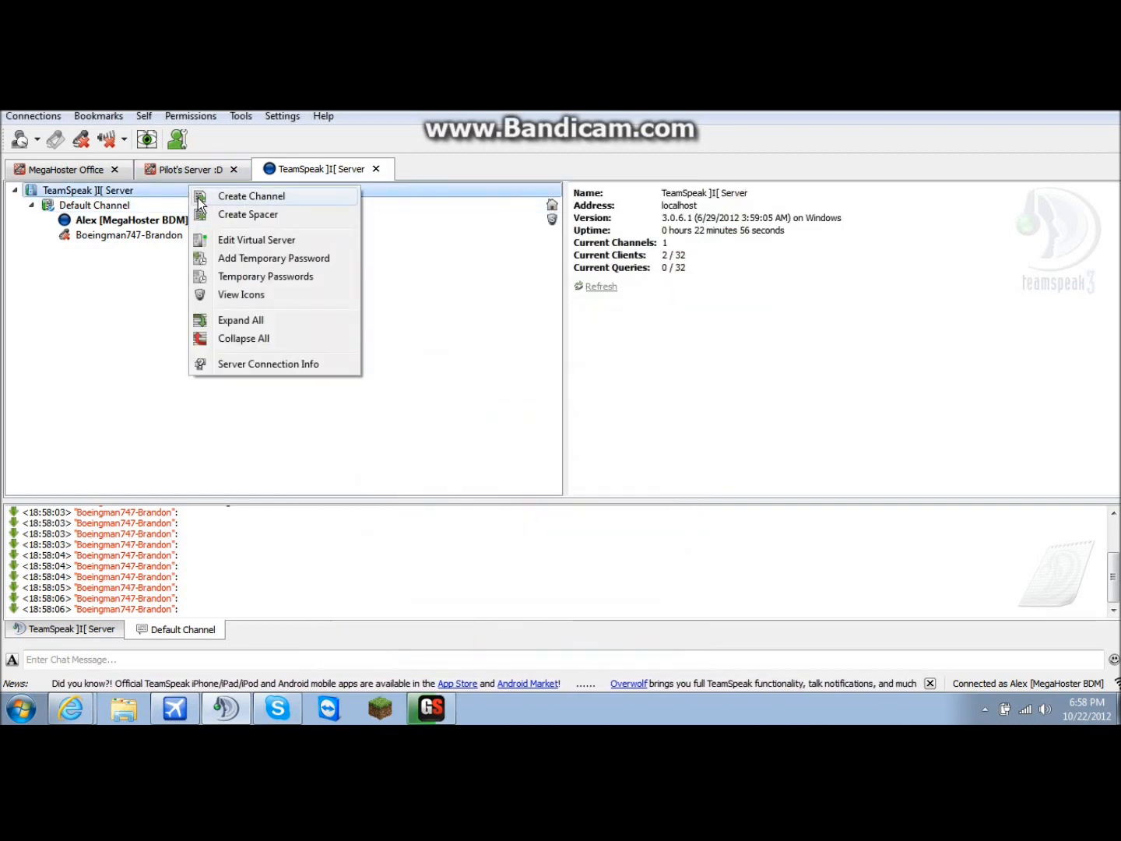
{"action": "left_click", "coordinate": [235, 194]}
{"action": "type", "text": "hel"}
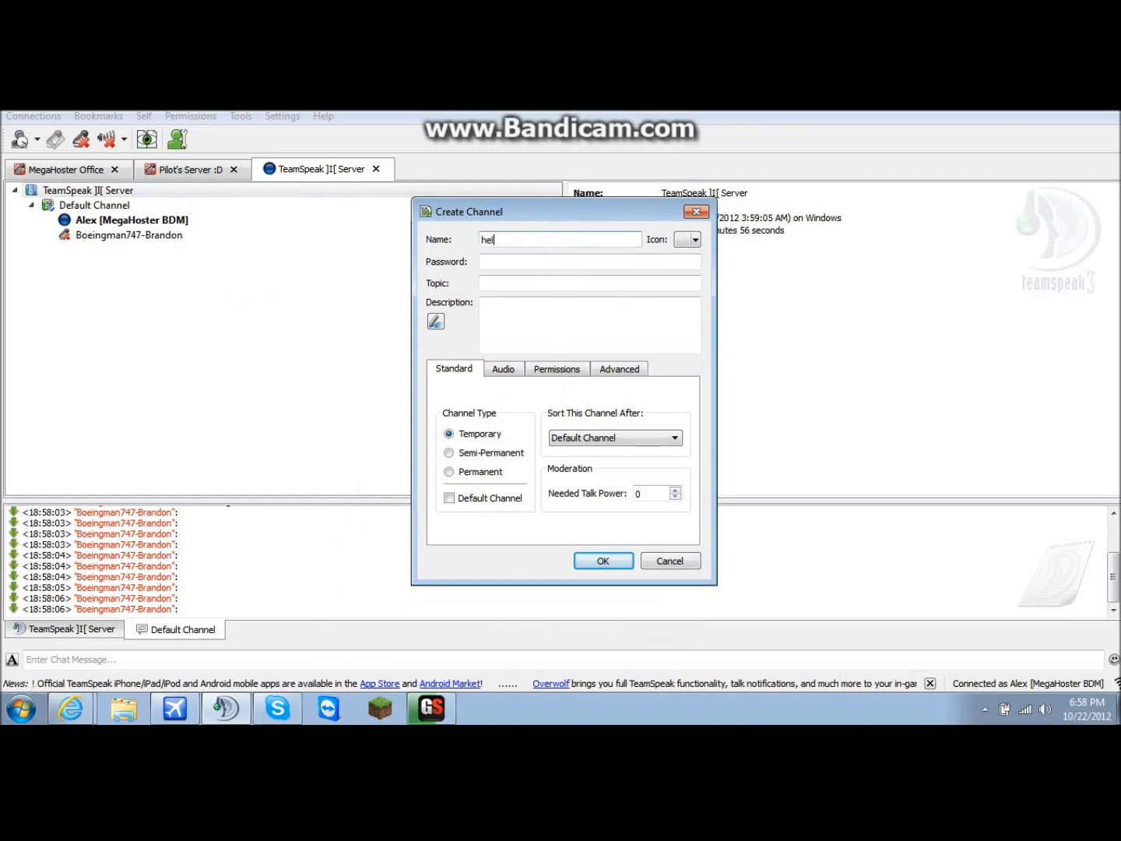
{"action": "left_click", "coordinate": [449, 471]}
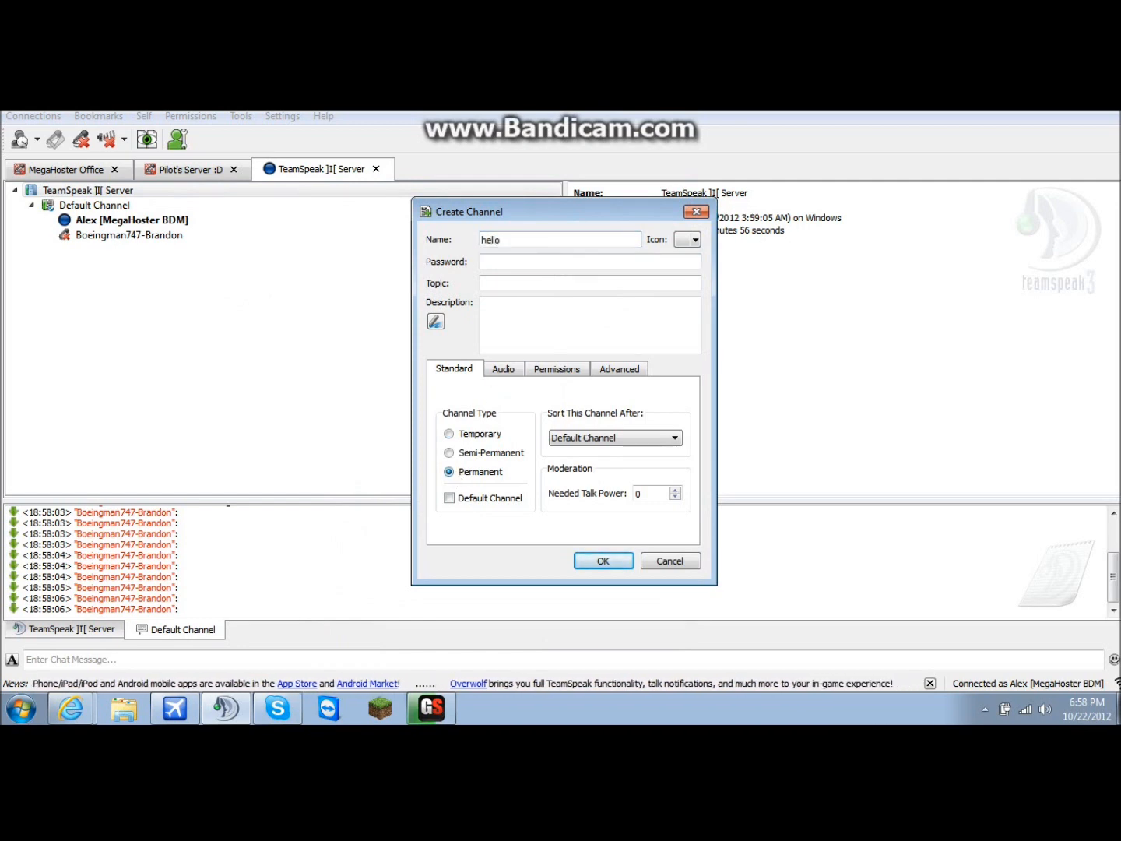
{"action": "left_click", "coordinate": [631, 368]}
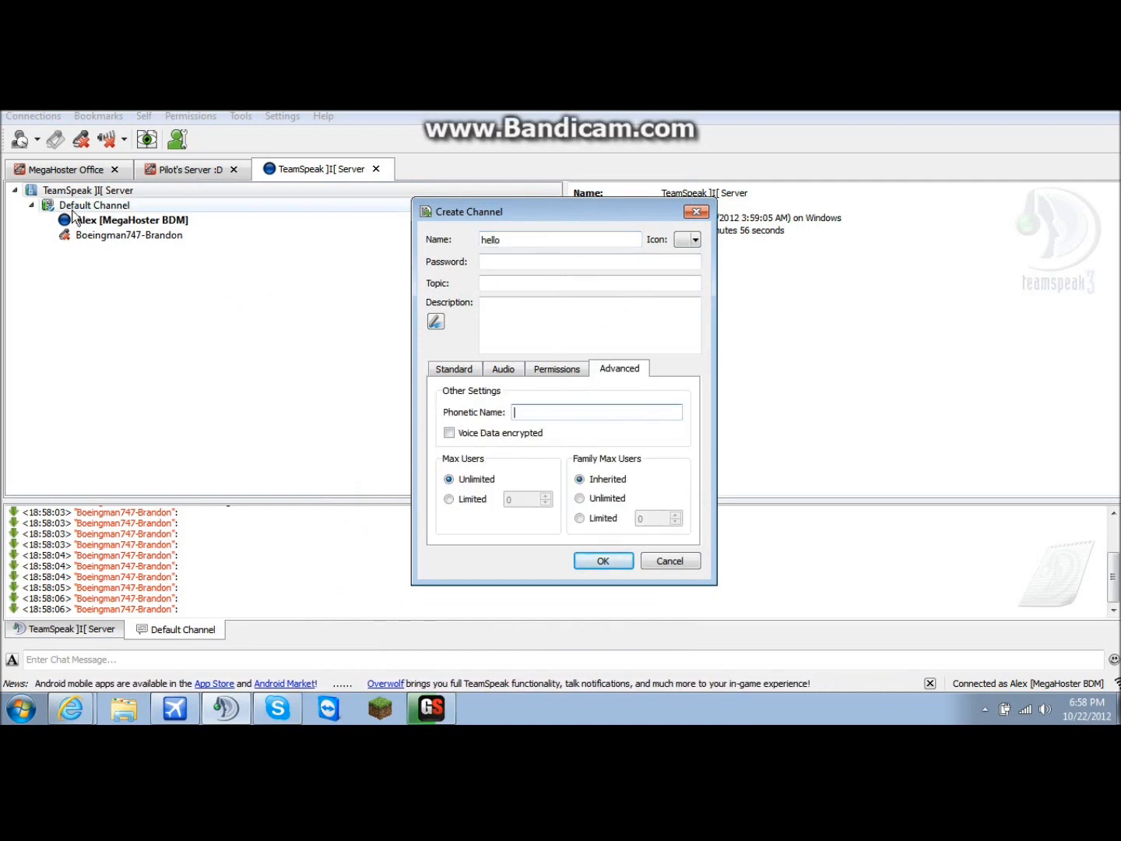
{"action": "left_click", "coordinate": [696, 213]}
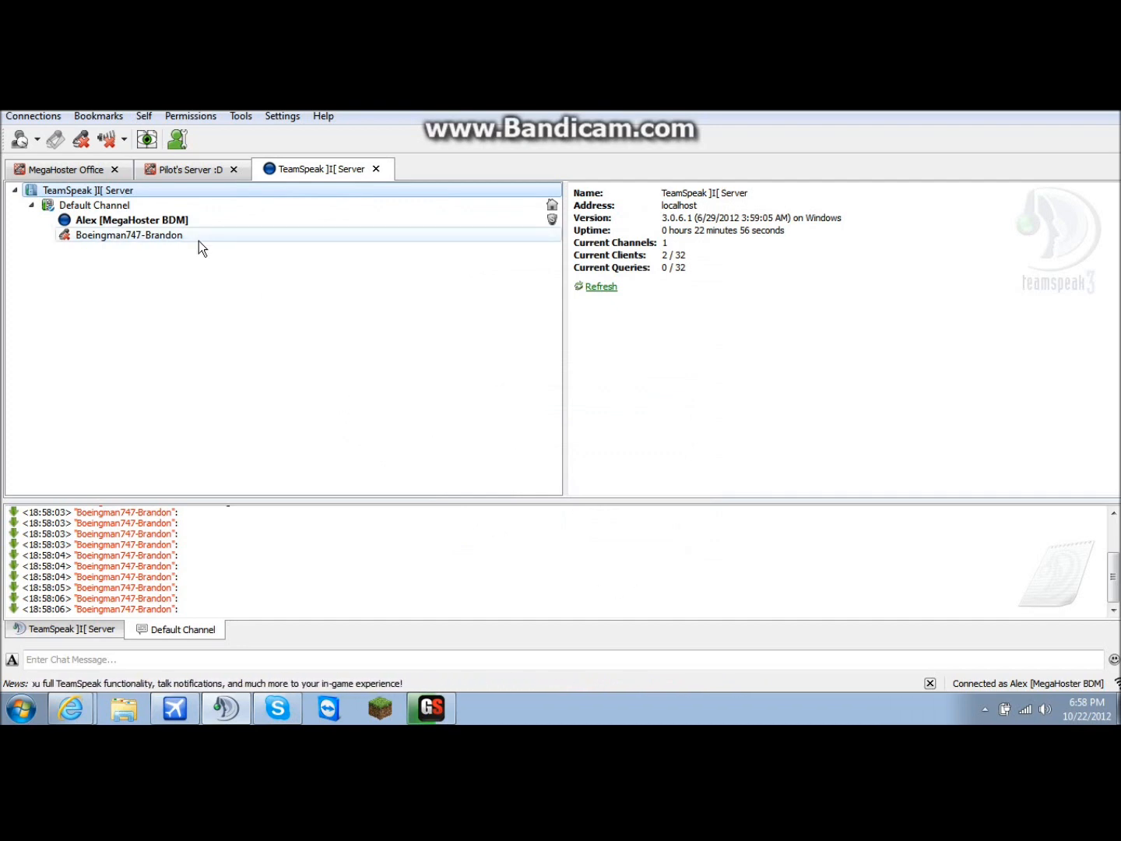
{"action": "left_click", "coordinate": [186, 169]}
{"action": "left_click_drag", "start_coordinate": [180, 607], "coordinate": [272, 612]}
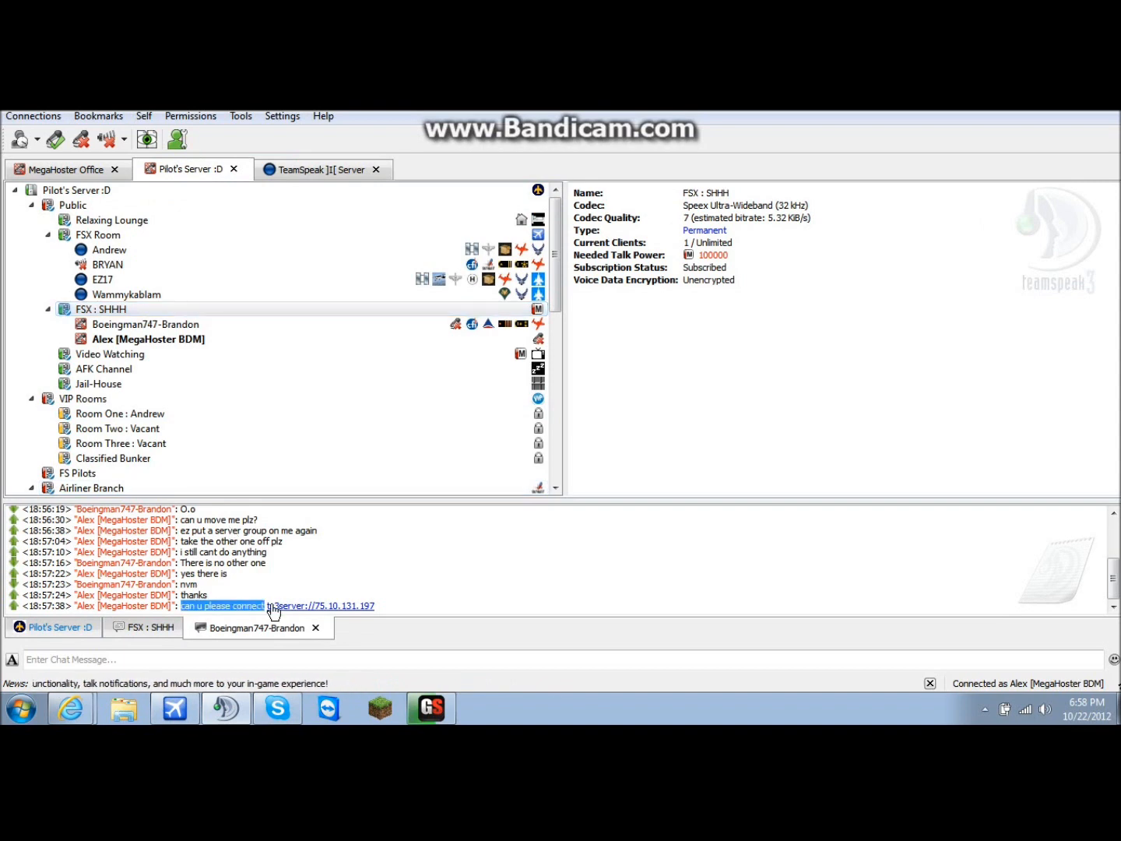
{"action": "left_click", "coordinate": [340, 585]}
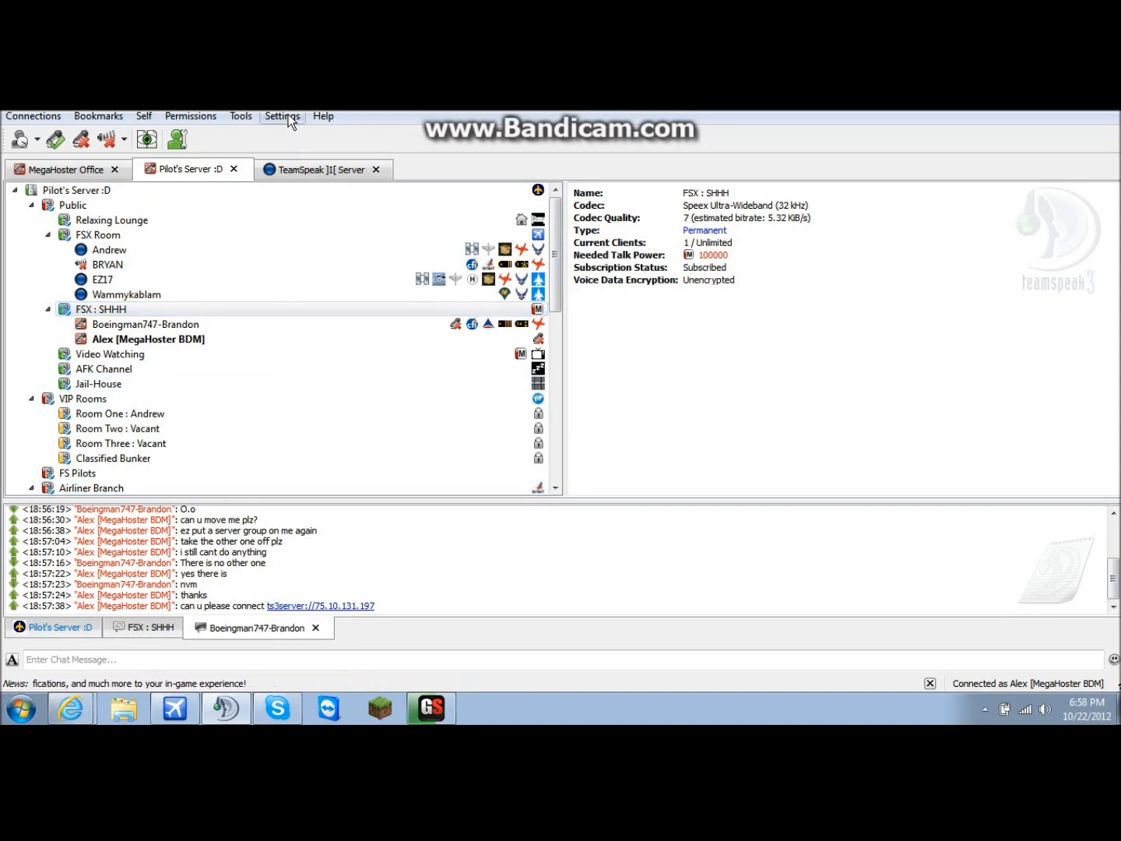
{"action": "left_click", "coordinate": [307, 169]}
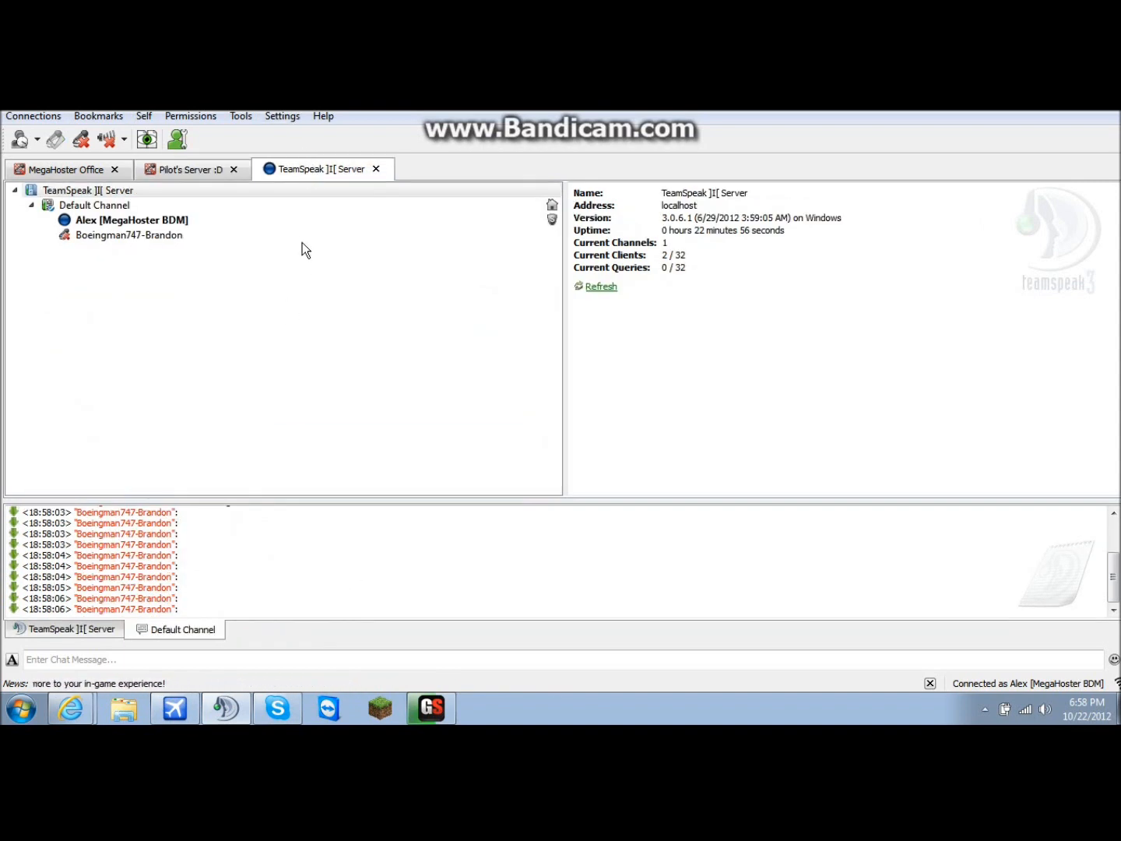